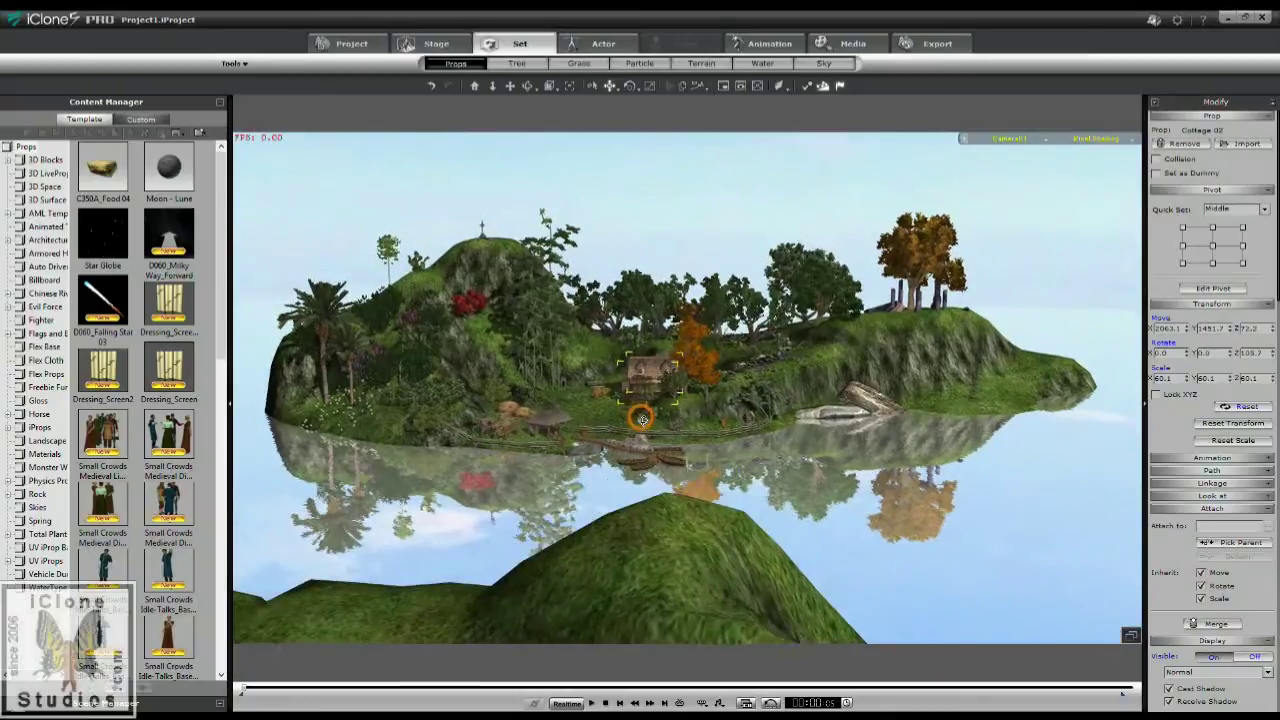
Frame the island and set the Camera01 lens to 35 mm.
right_drag(663, 551, 668, 494)
right_drag(670, 420, 685, 511)
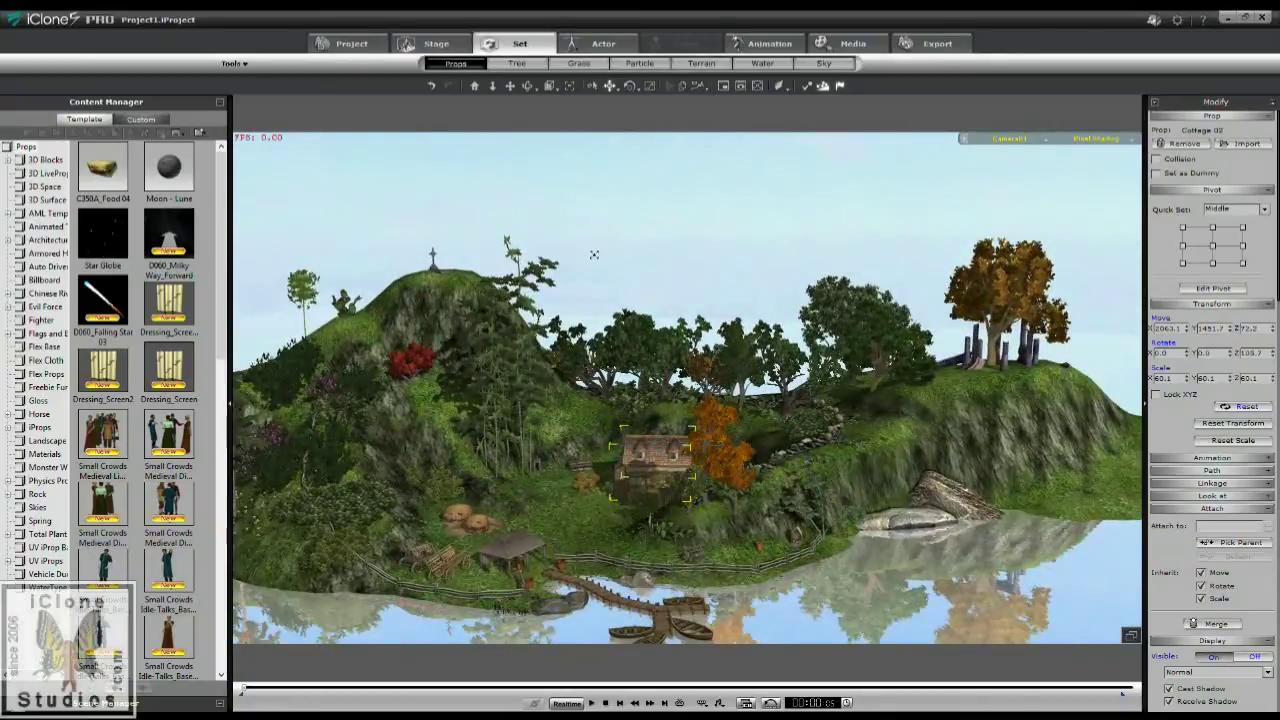
click(436, 43)
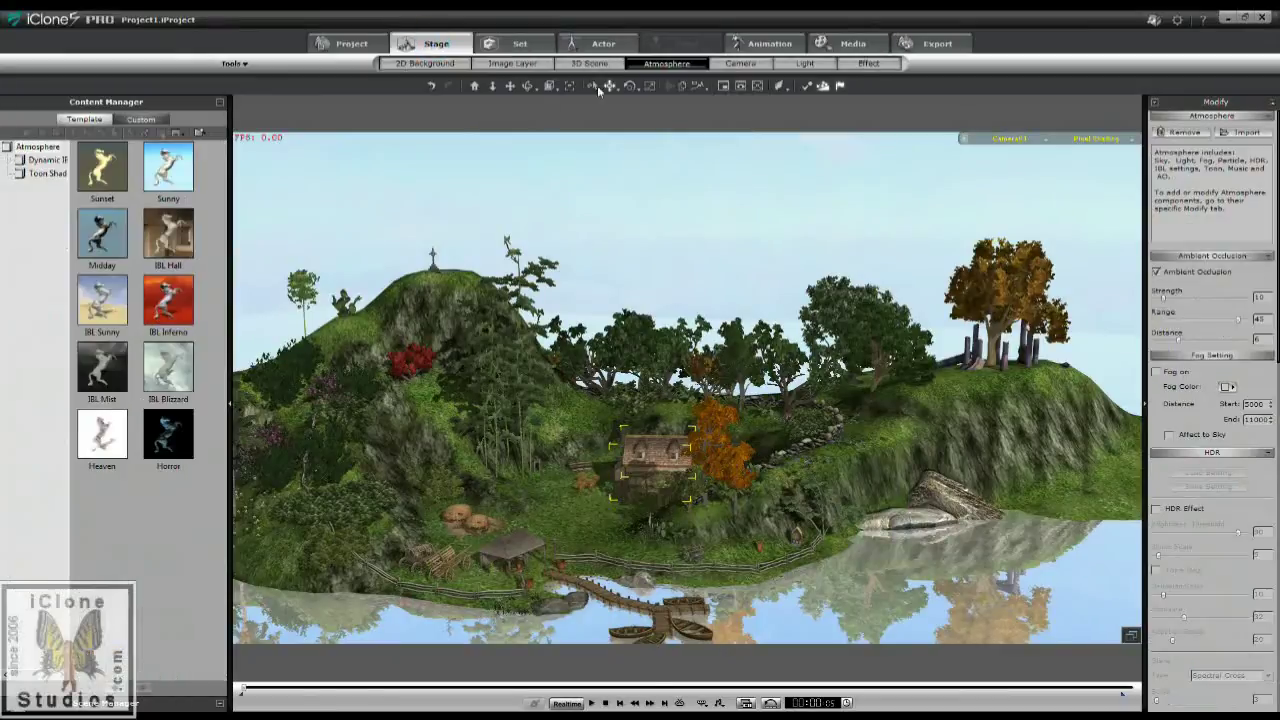
click(740, 63)
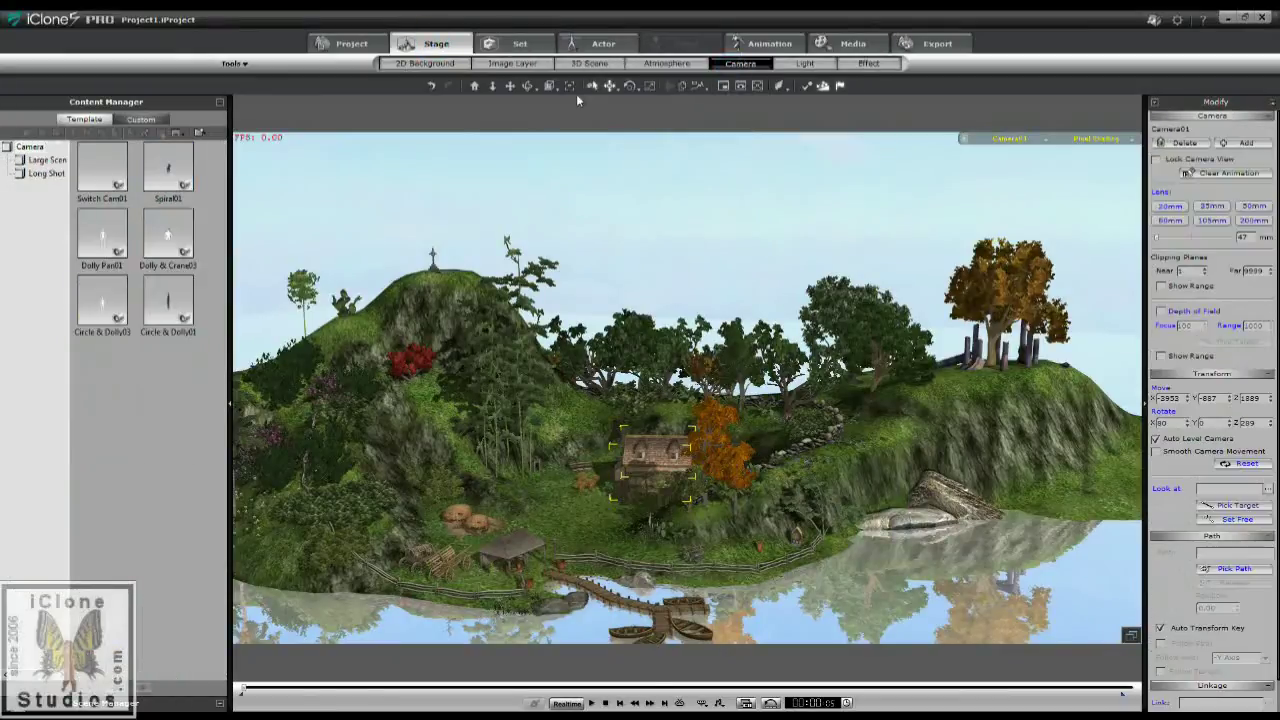
click(1214, 206)
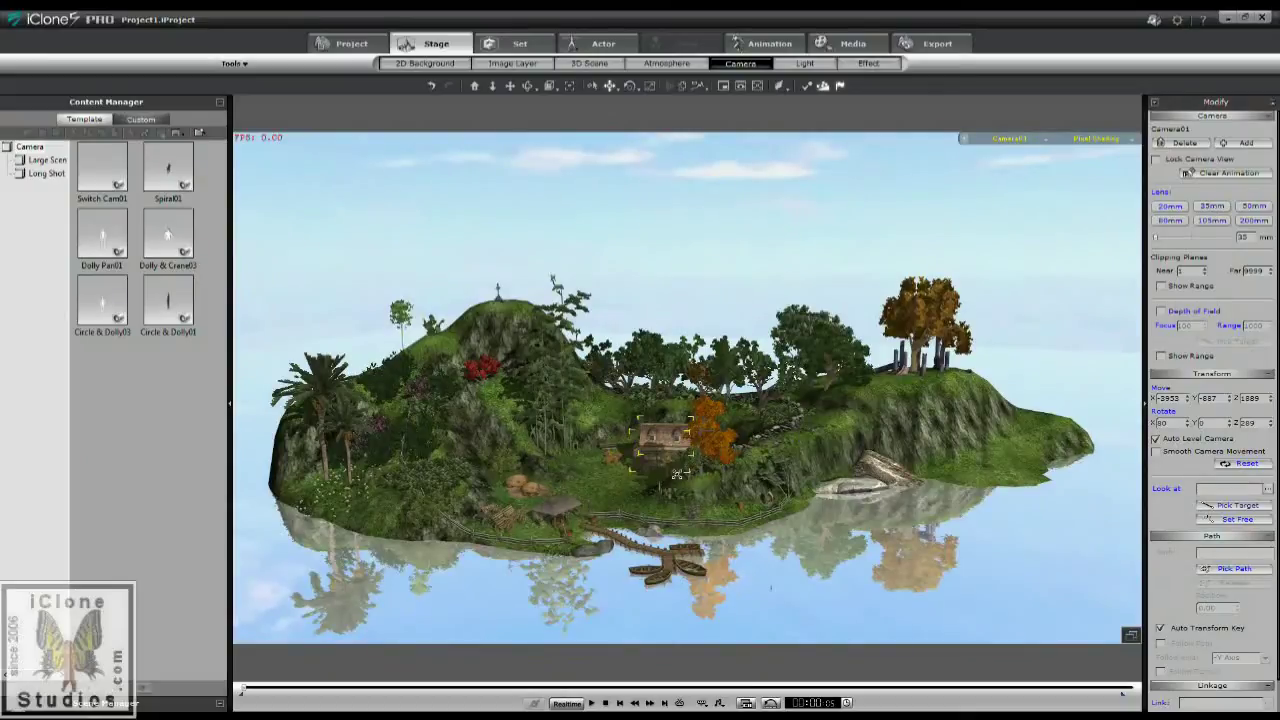
Examine the whole island and its water reflections through the camera from near, far and elevated viewpoints.
scroll(646, 297, down, 5)
drag(646, 297, 673, 431)
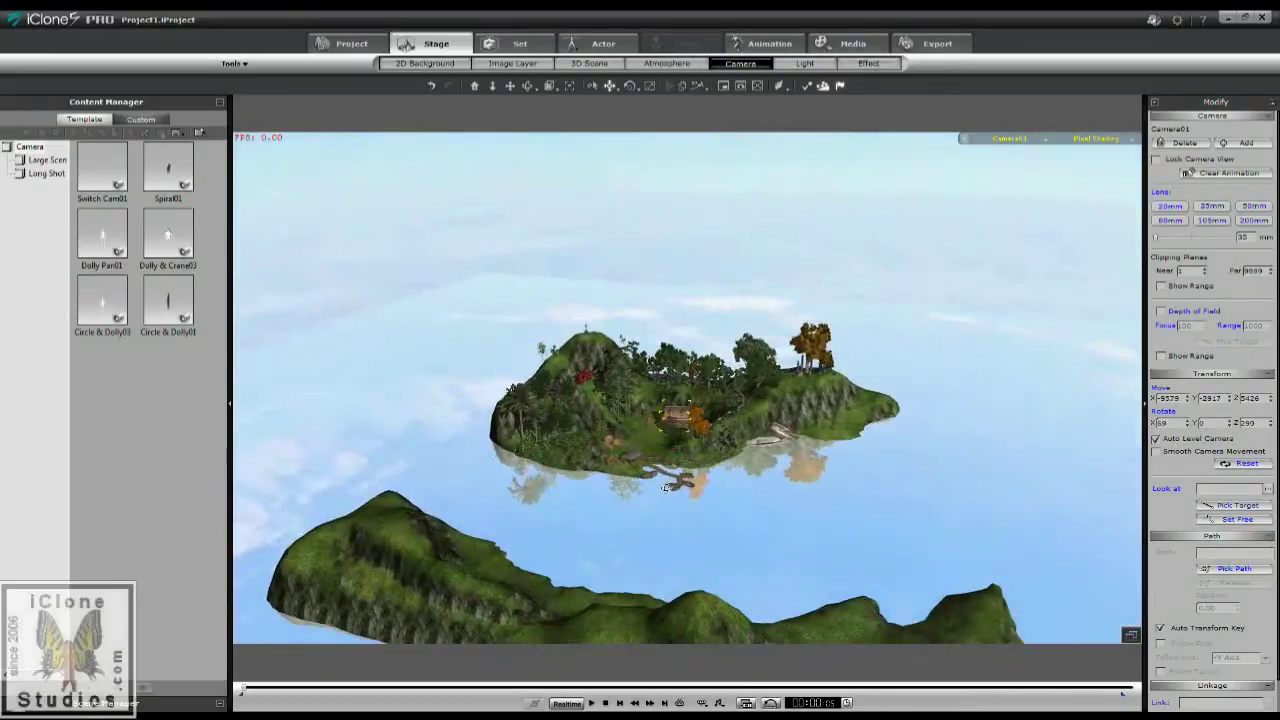
scroll(673, 431, up, 5)
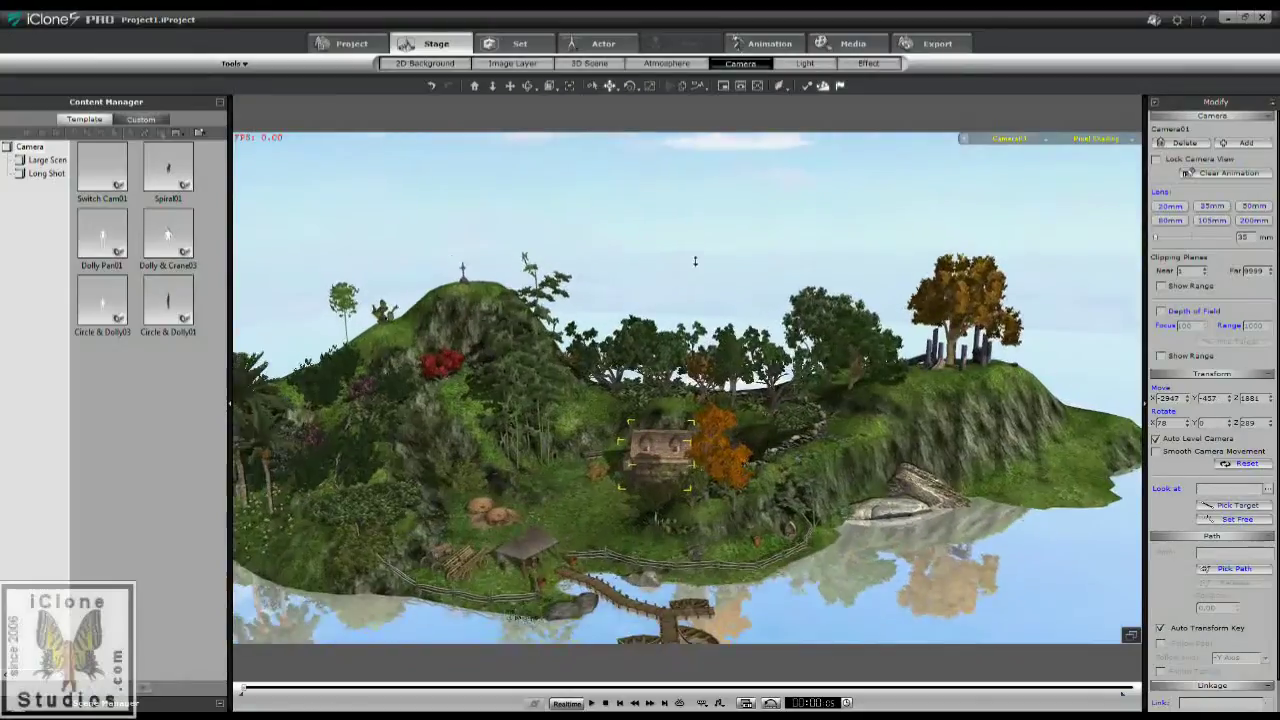
scroll(686, 295, down, 5)
drag(689, 277, 618, 404)
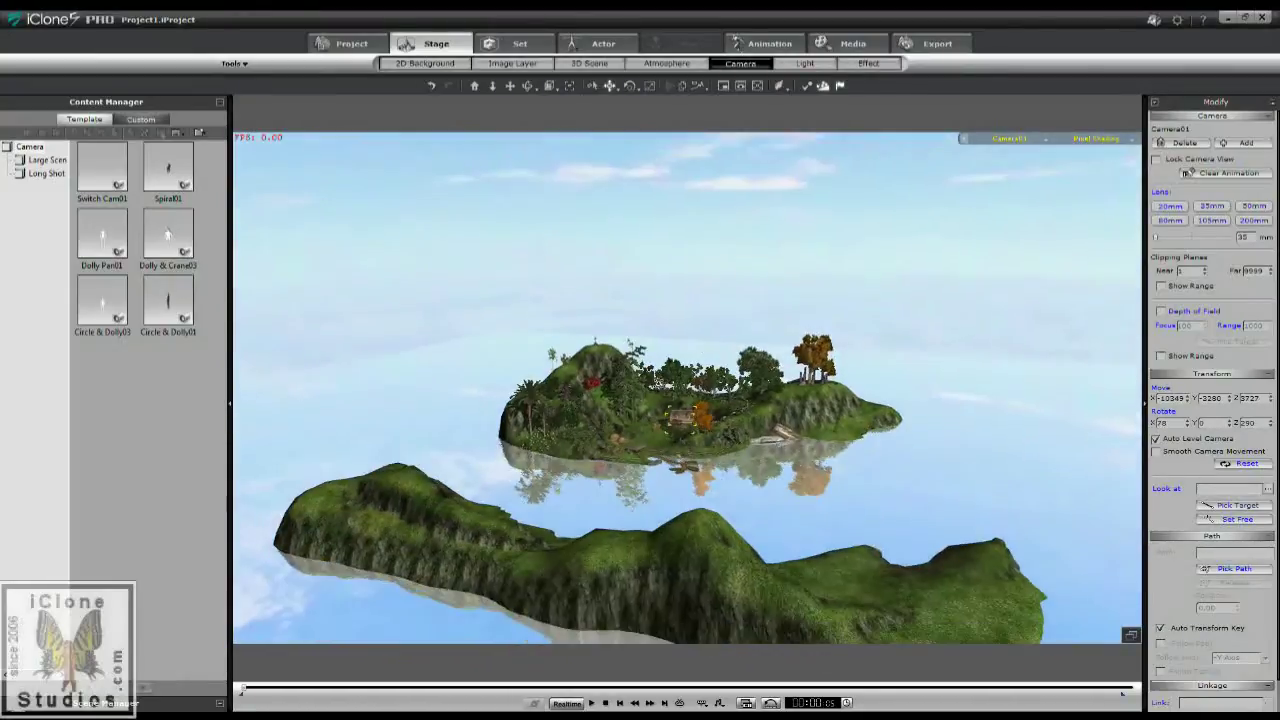
scroll(656, 485, up, 5)
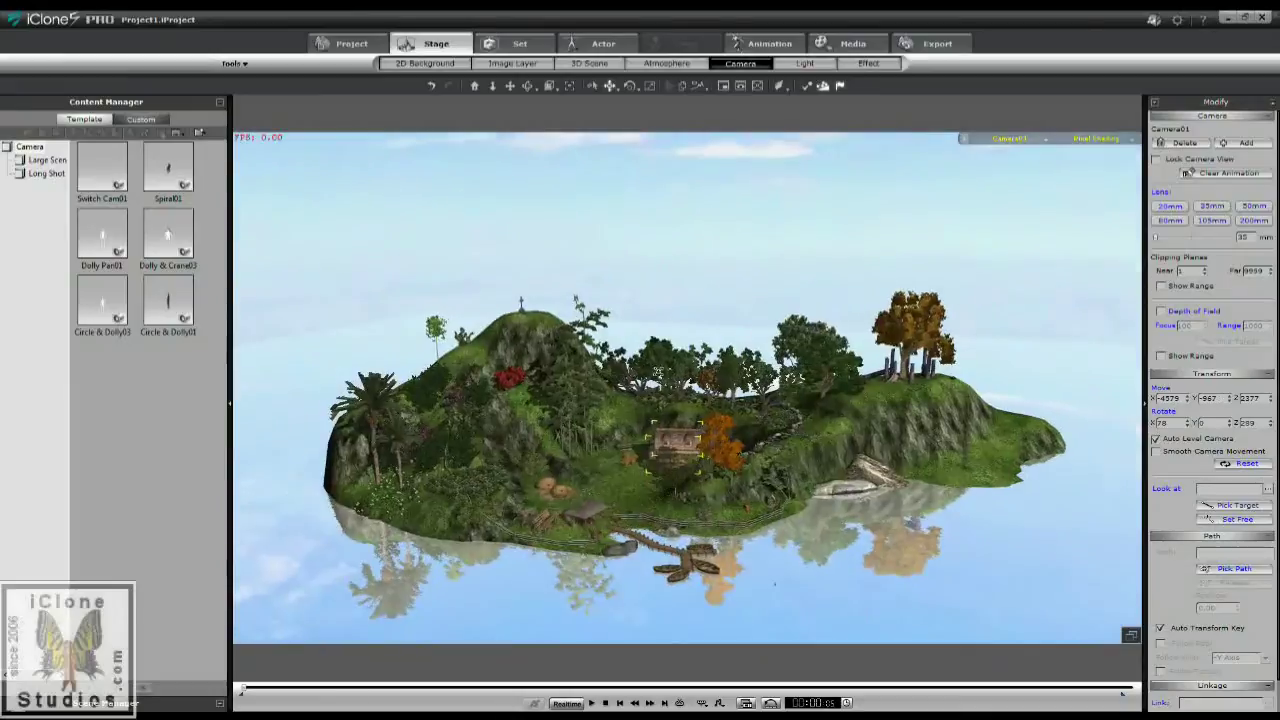
scroll(668, 495, up, 5)
scroll(665, 480, down, 8)
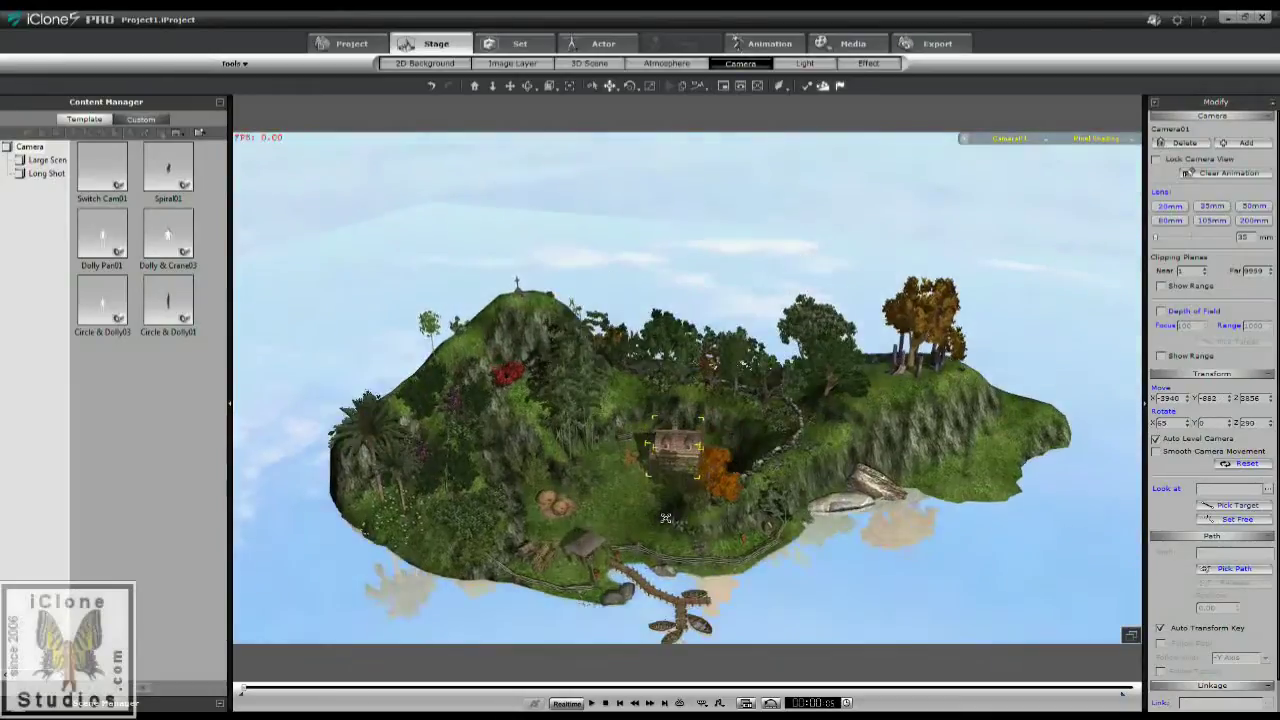
scroll(666, 465, up, 3)
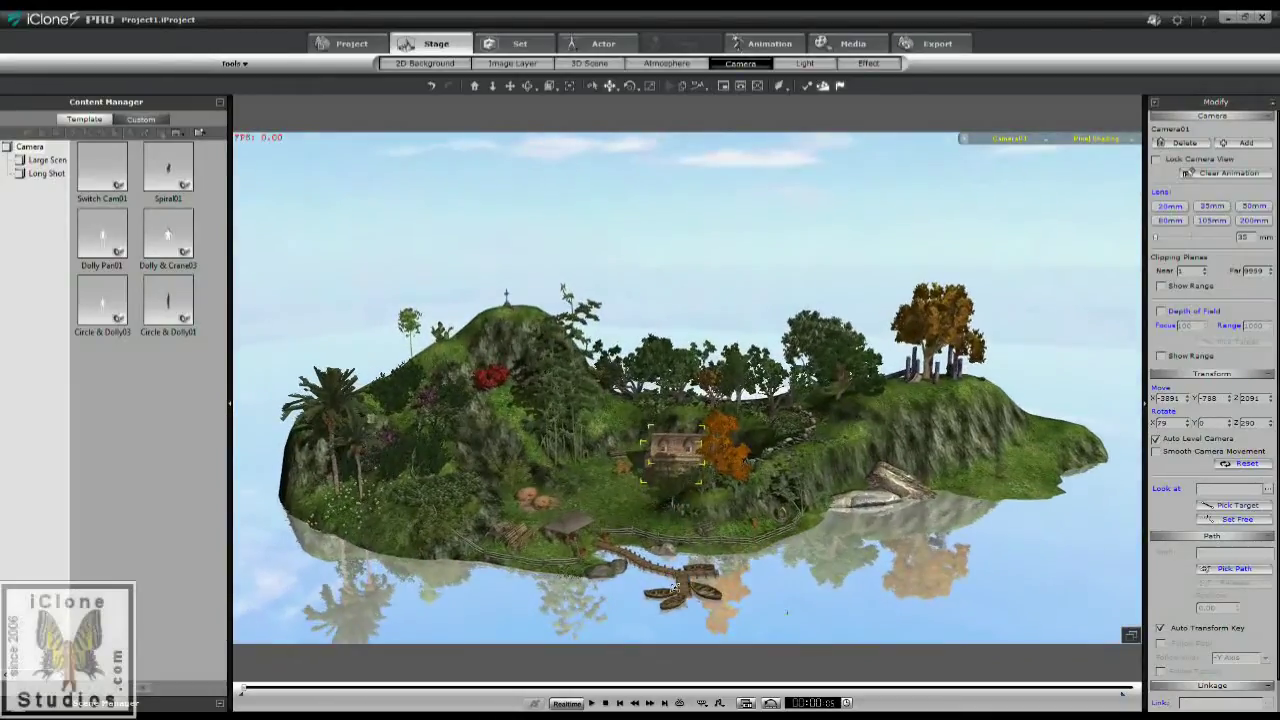
scroll(674, 588, up, 5)
scroll(691, 475, down, 1)
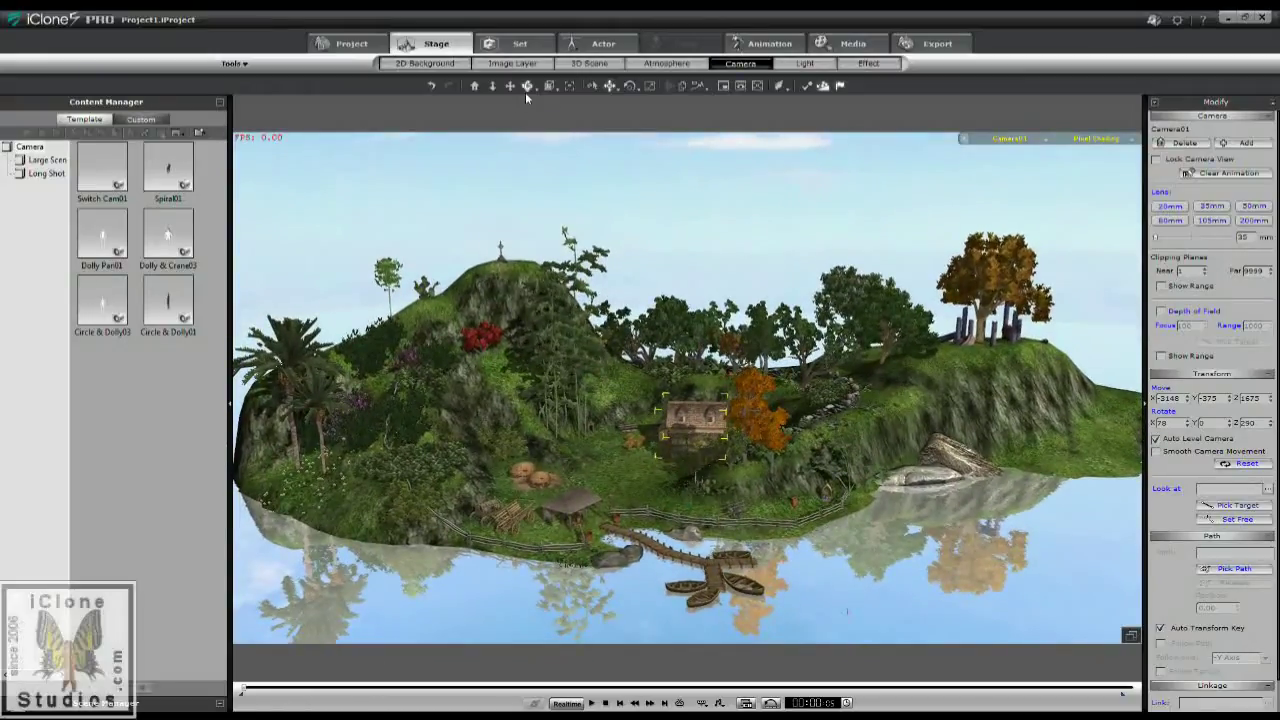
Set the water's Edge Softness to 14 and view the island from close to the waterline.
click(518, 43)
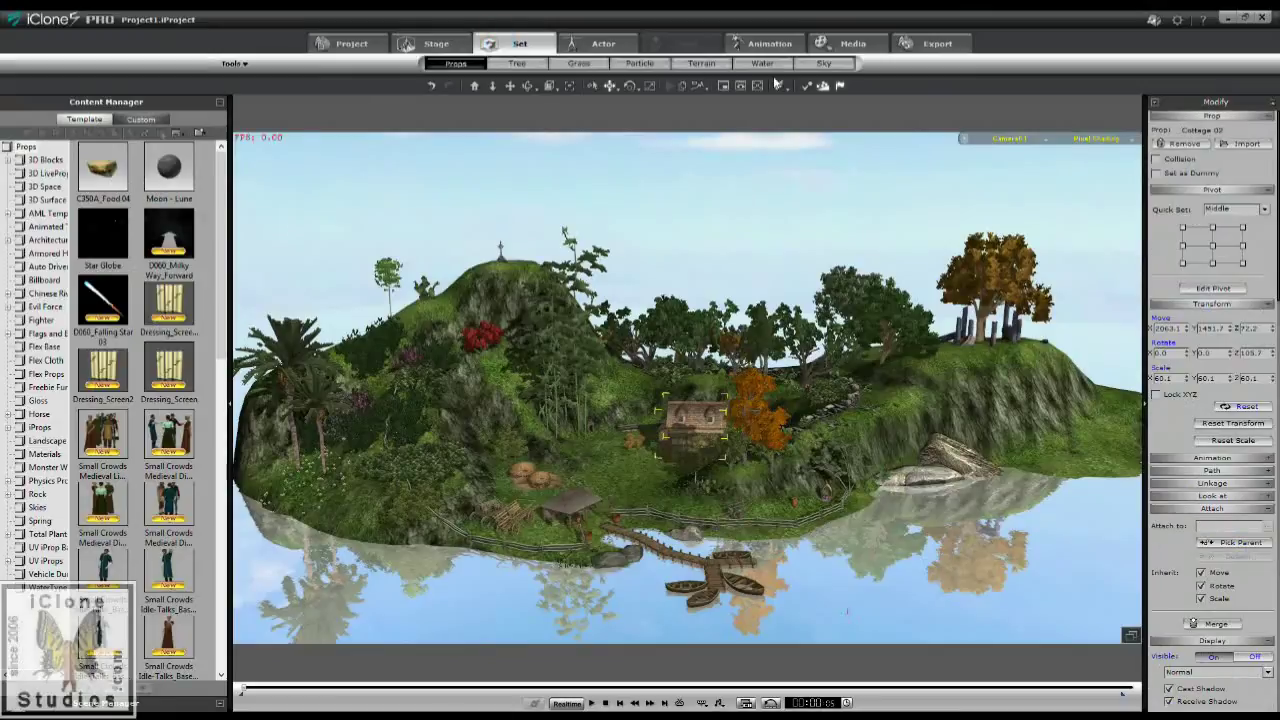
click(764, 64)
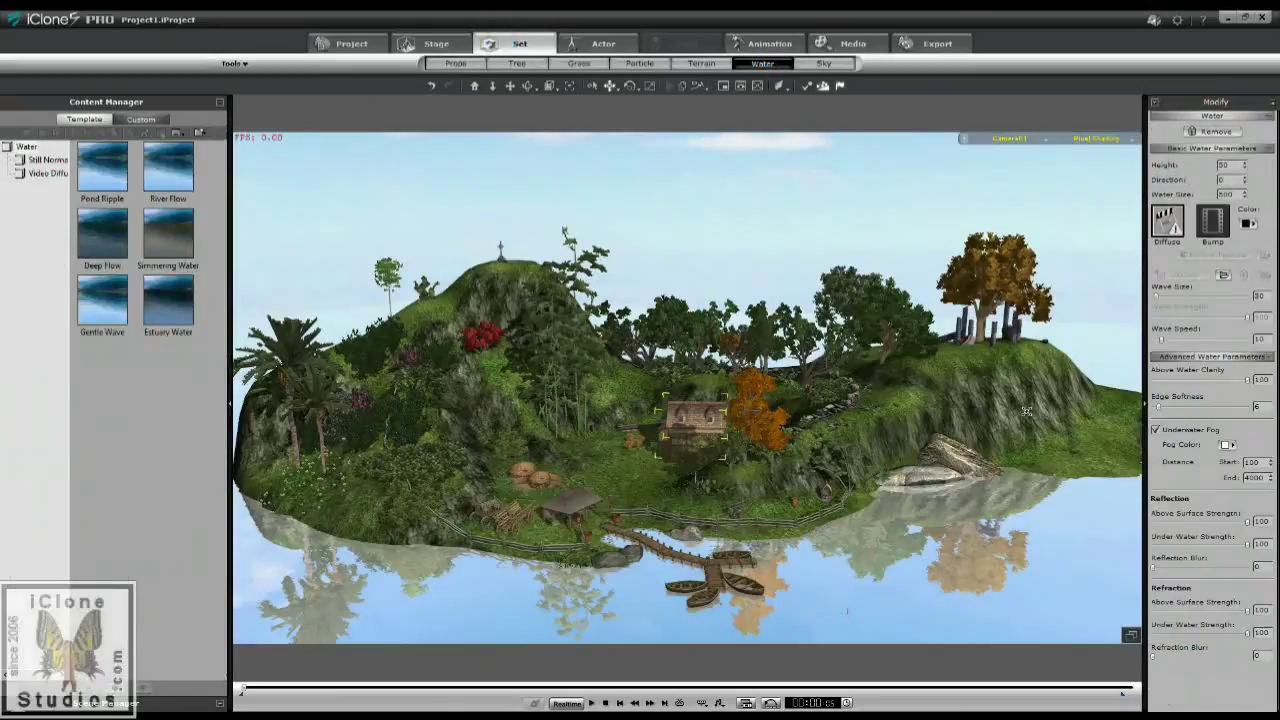
mouse_move(1160, 410)
mouse_down()
mouse_move(1268, 406)
mouse_move(1133, 396)
mouse_move(1165, 398)
mouse_up()
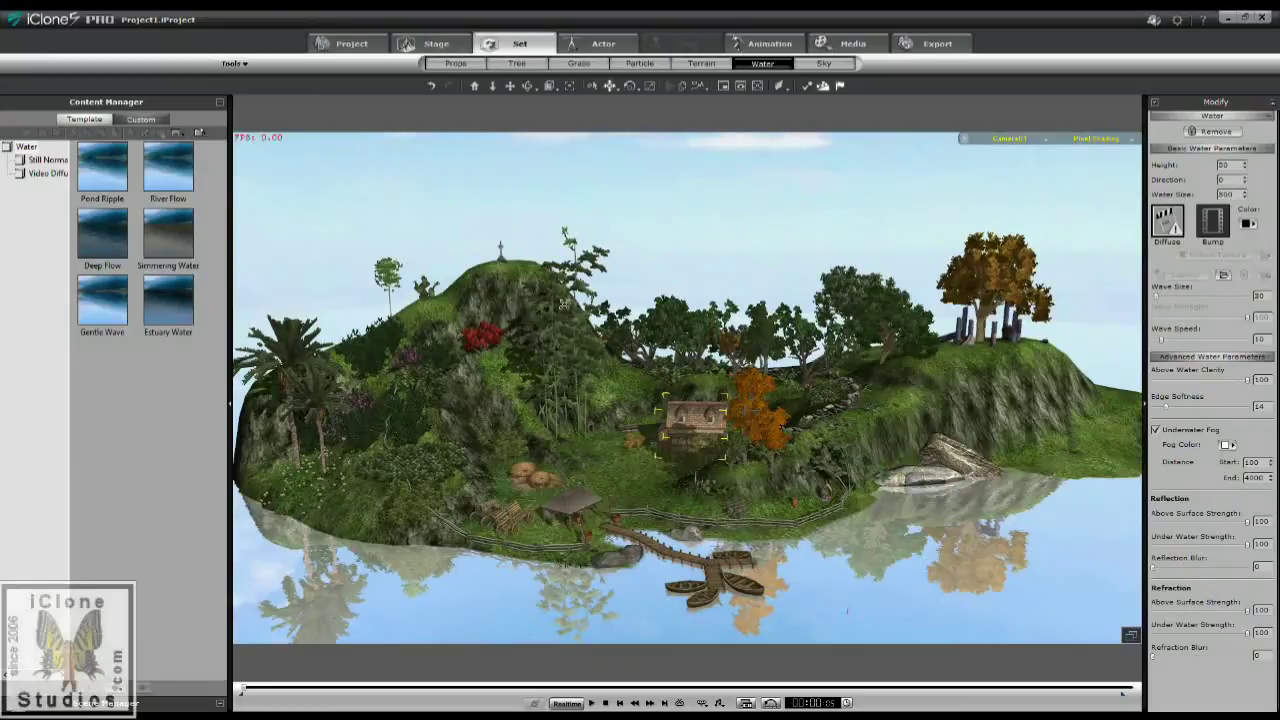
middle_drag(605, 486, 582, 505)
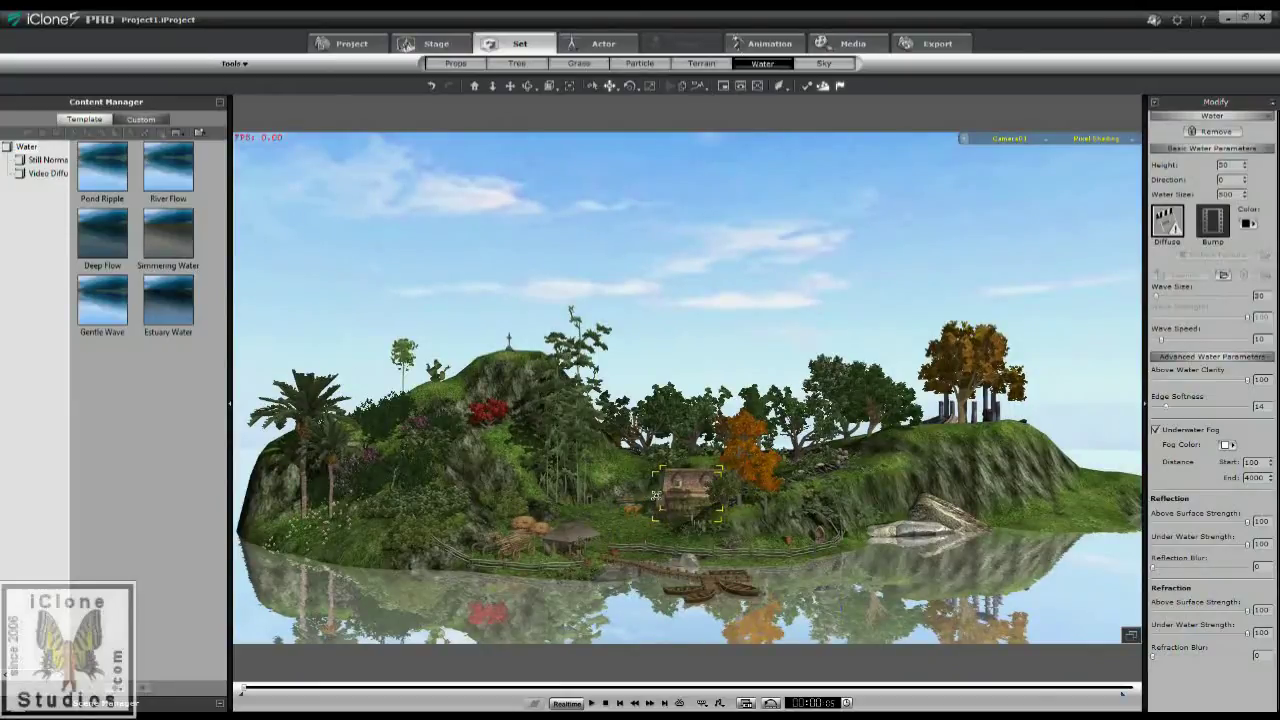
middle_drag(655, 557, 681, 535)
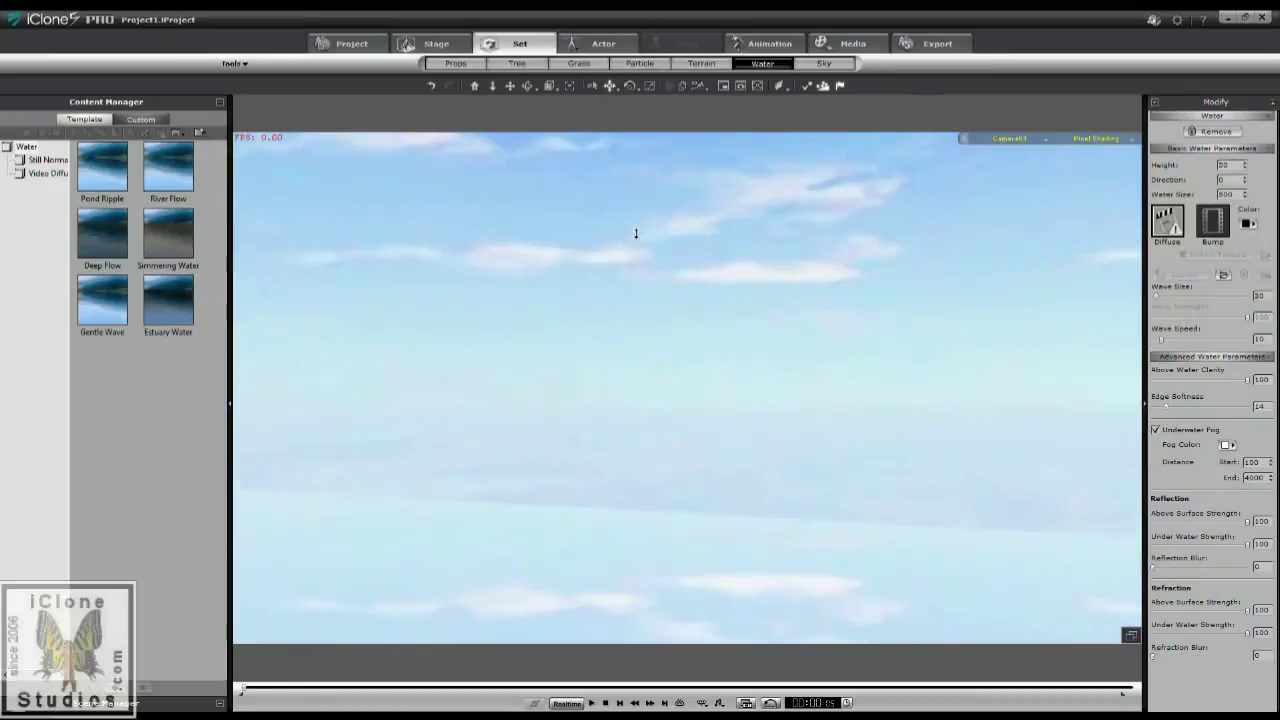
scroll(640, 562, down, 2)
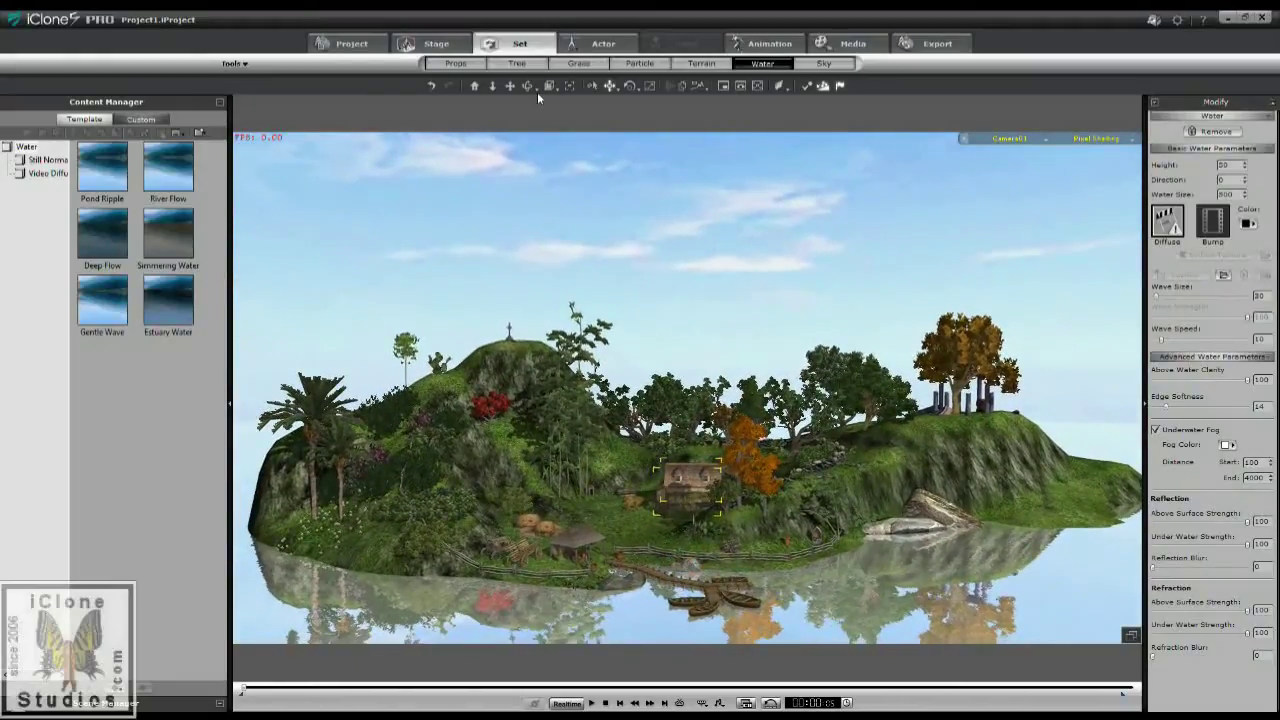
Add the custom sky backdrop prop 25 BroadSkies from the Iclonia prop folder to the scene.
click(455, 63)
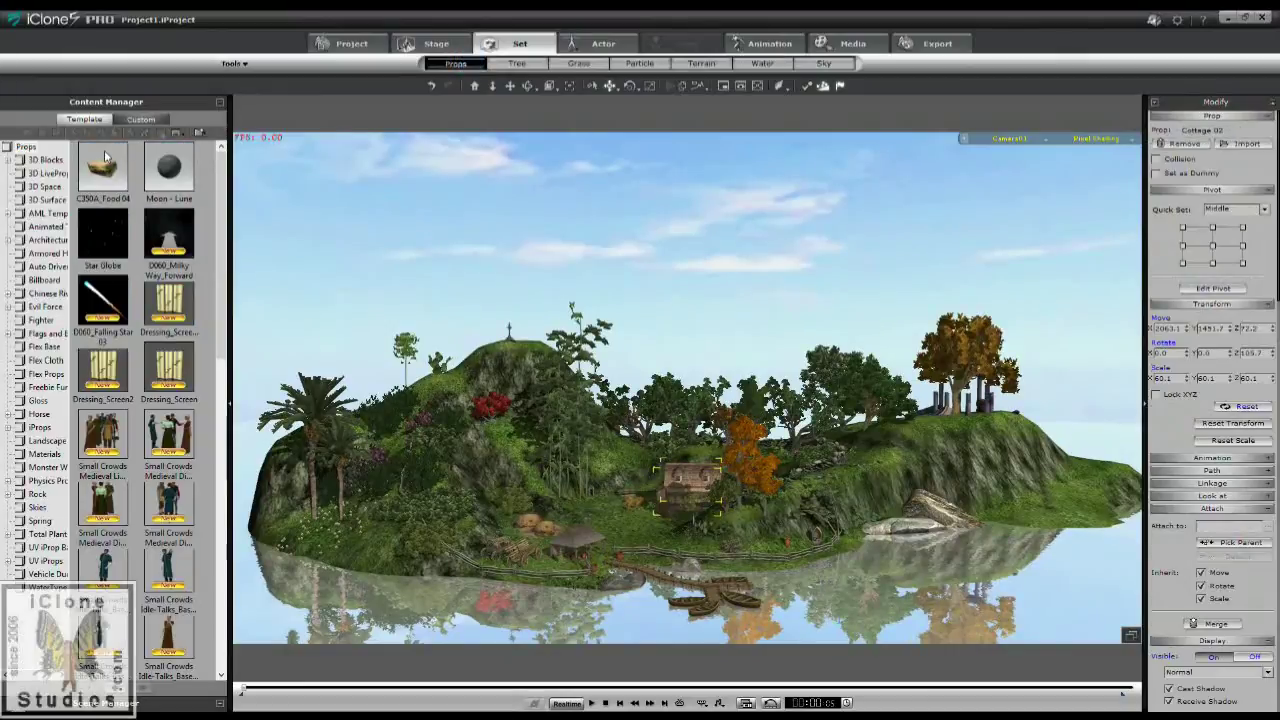
click(140, 119)
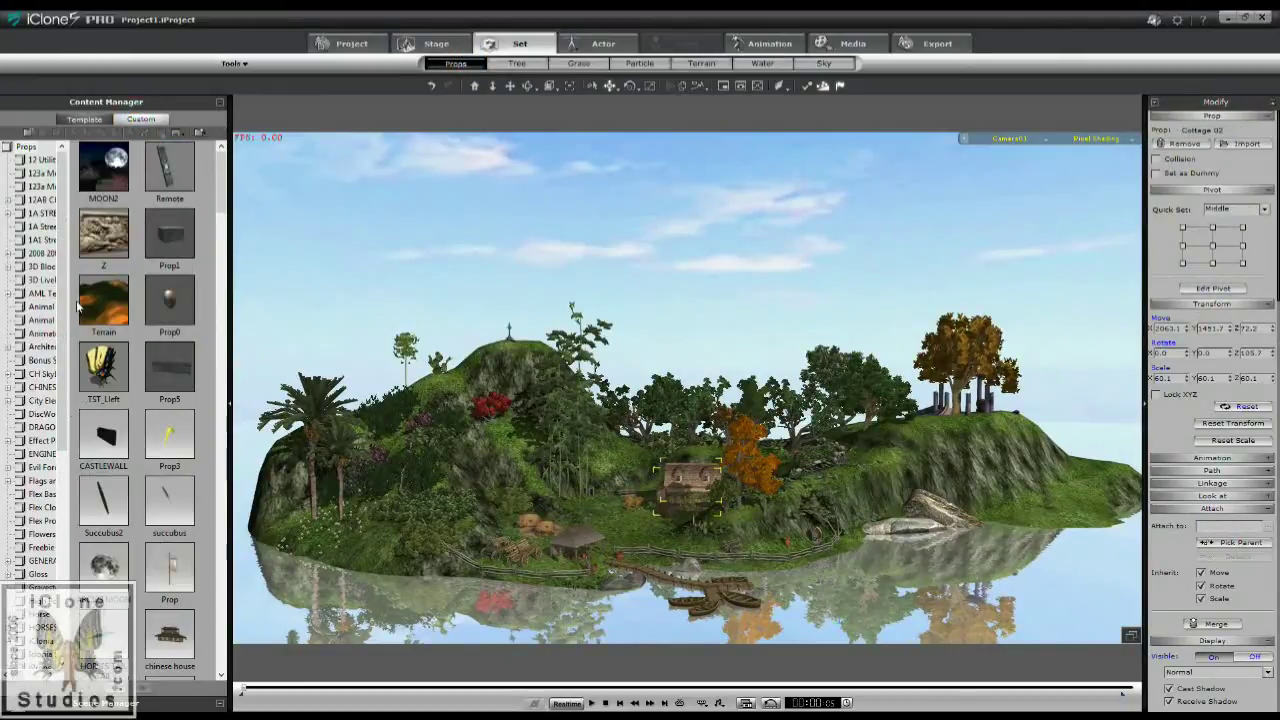
scroll(63, 343, down, 2)
scroll(63, 343, down, 3)
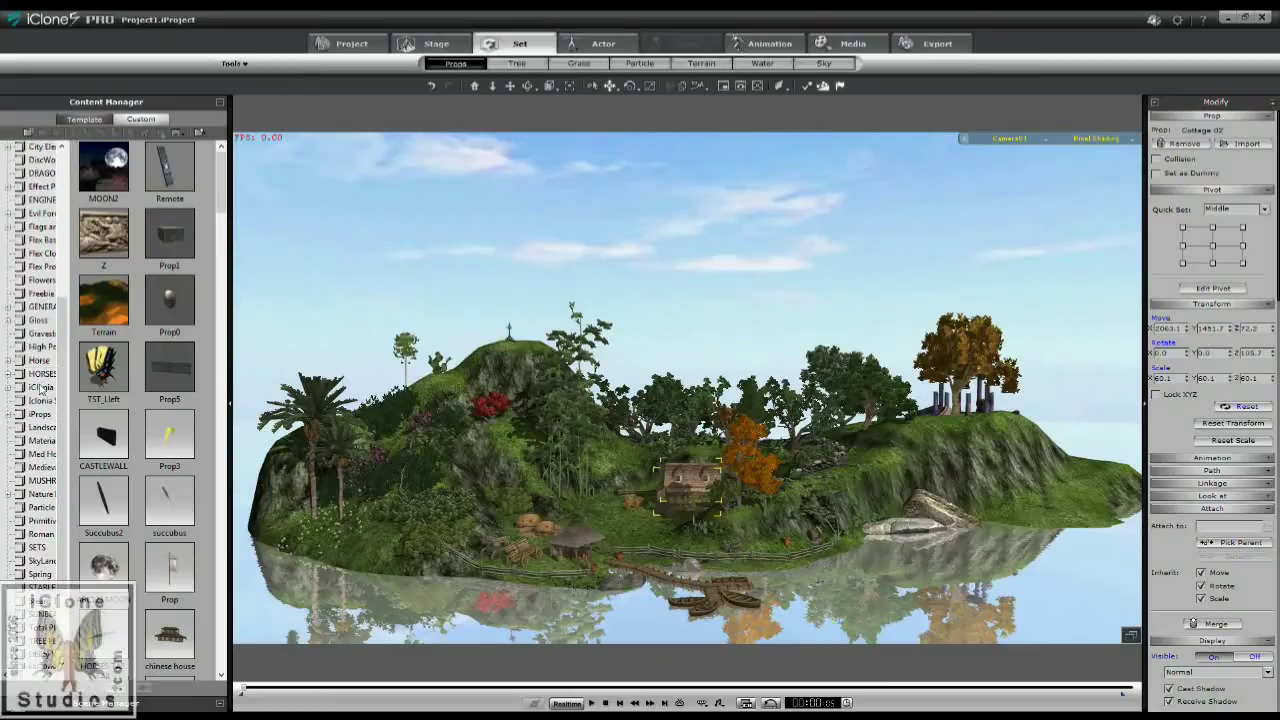
click(42, 400)
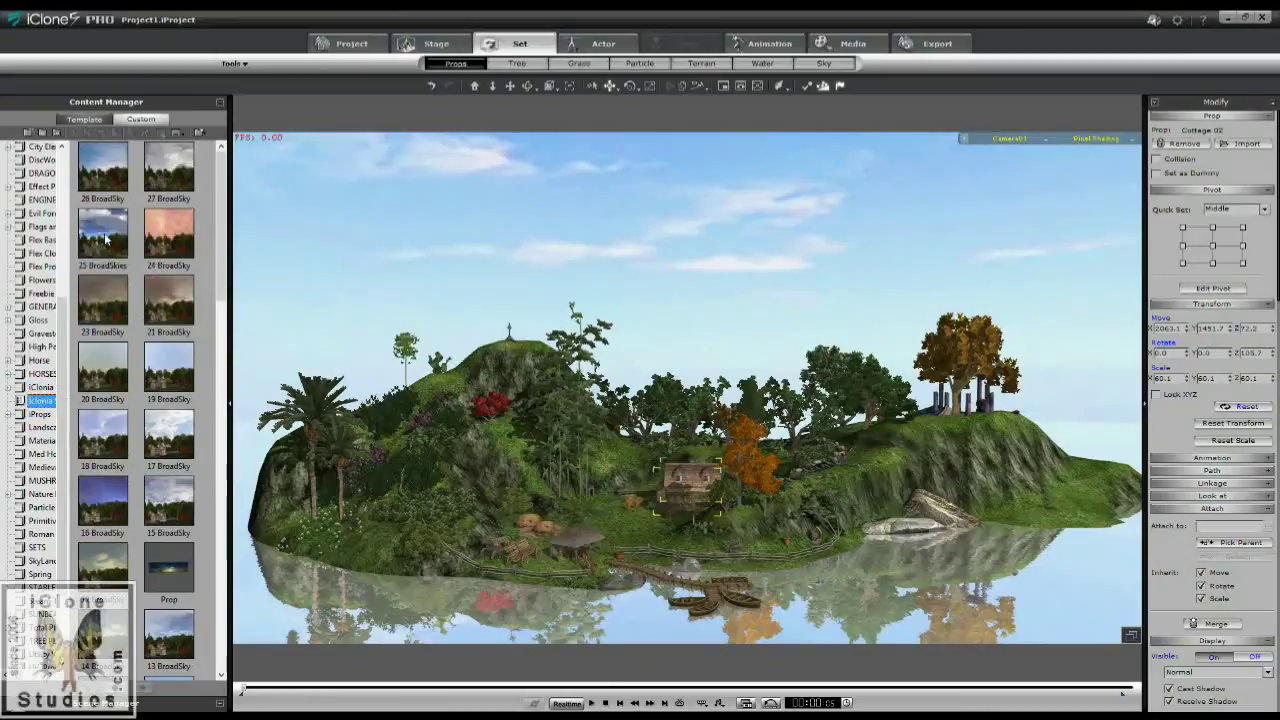
click(104, 235)
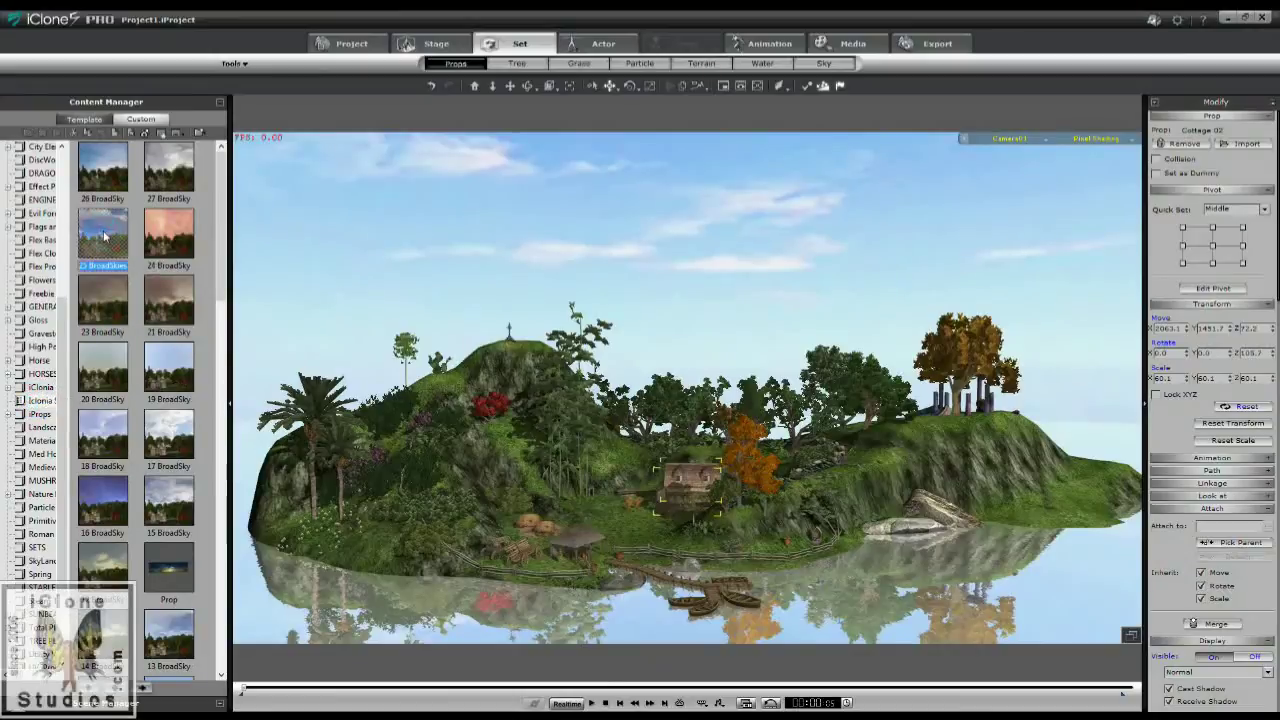
drag(104, 235, 672, 546)
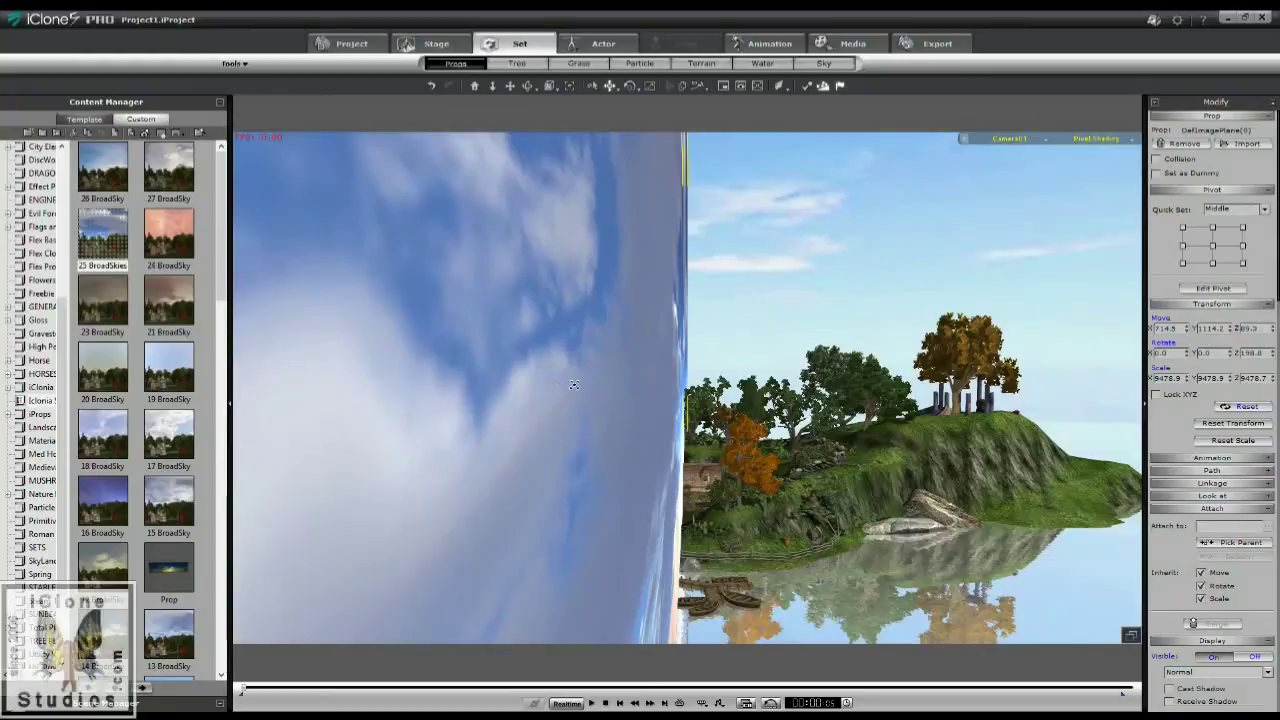
Place the sky image plane behind the island at about X 5351, Y 2998, Z 489, rotated about 112° on Z and scaled to about 3767.
mouse_move(644, 326)
right_down()
mouse_move(613, 339)
mouse_move(640, 346)
right_up()
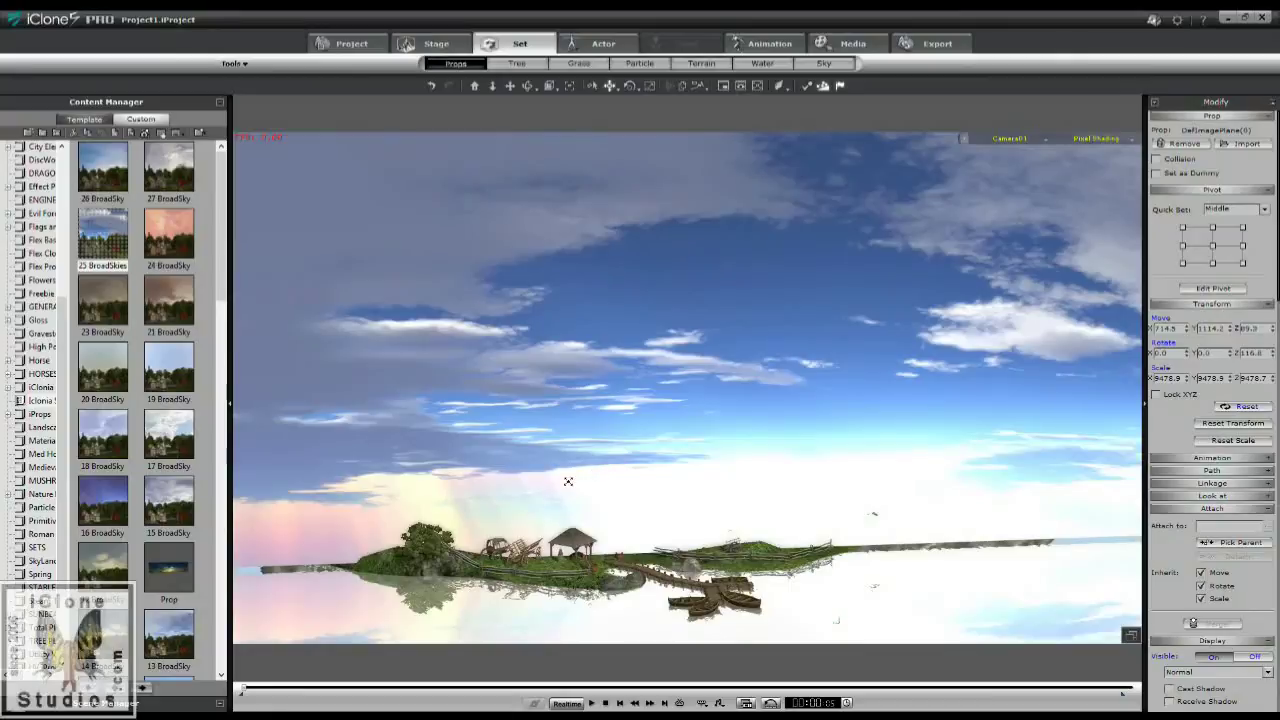
drag(656, 613, 642, 535)
drag(579, 341, 650, 400)
right_drag(639, 361, 641, 526)
drag(676, 436, 609, 405)
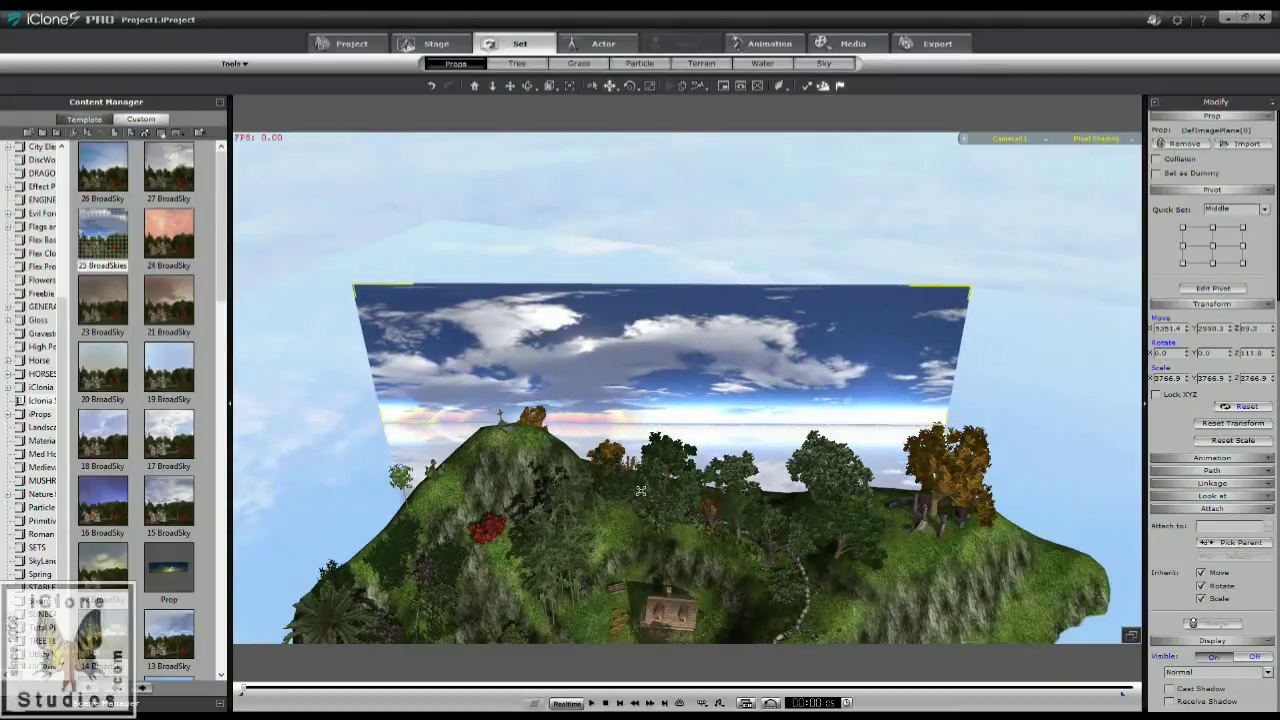
right_drag(627, 618, 641, 495)
mouse_move(666, 474)
mouse_down()
mouse_move(669, 448)
mouse_move(668, 463)
mouse_up()
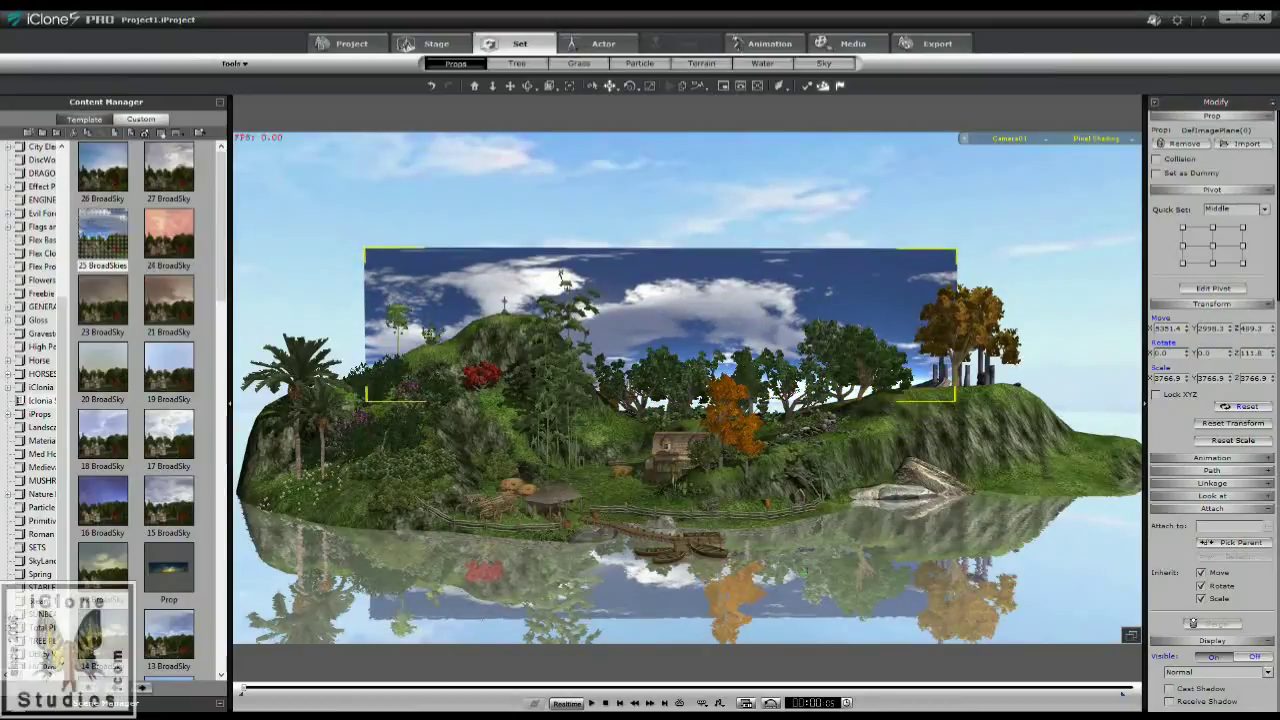
Delete the default sky from the scene using its Scene Manager entry.
click(823, 63)
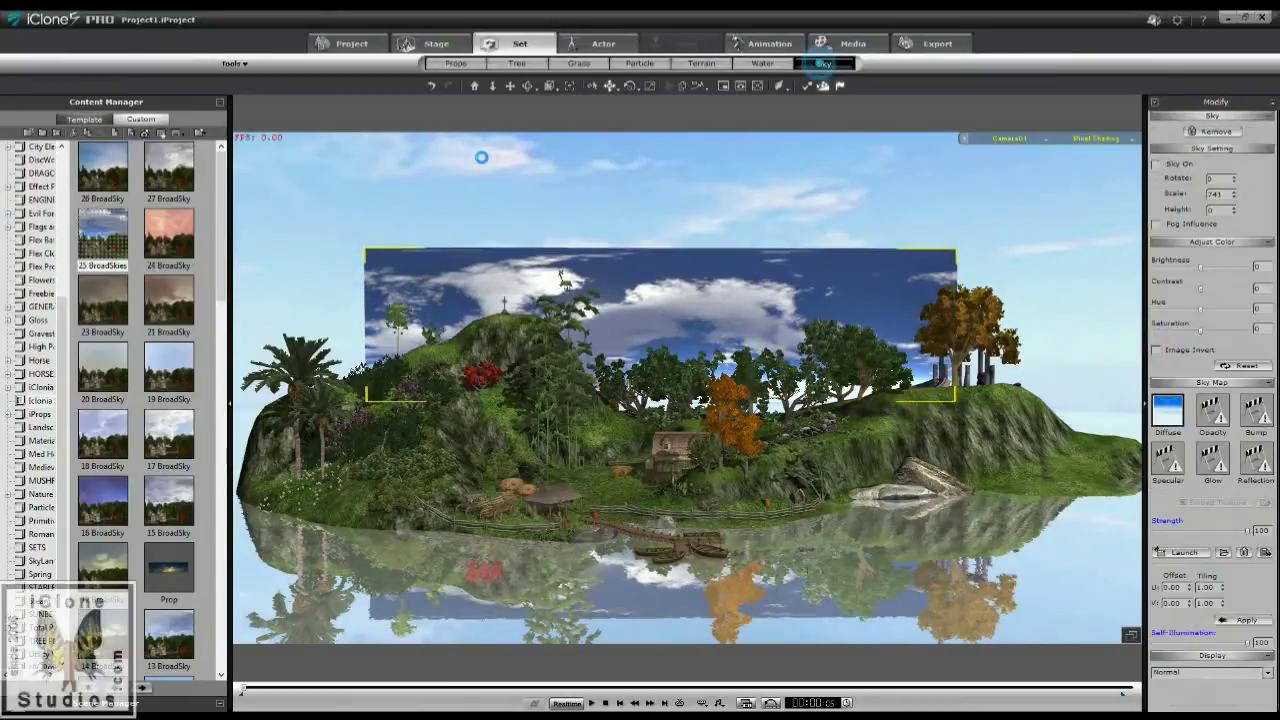
click(219, 705)
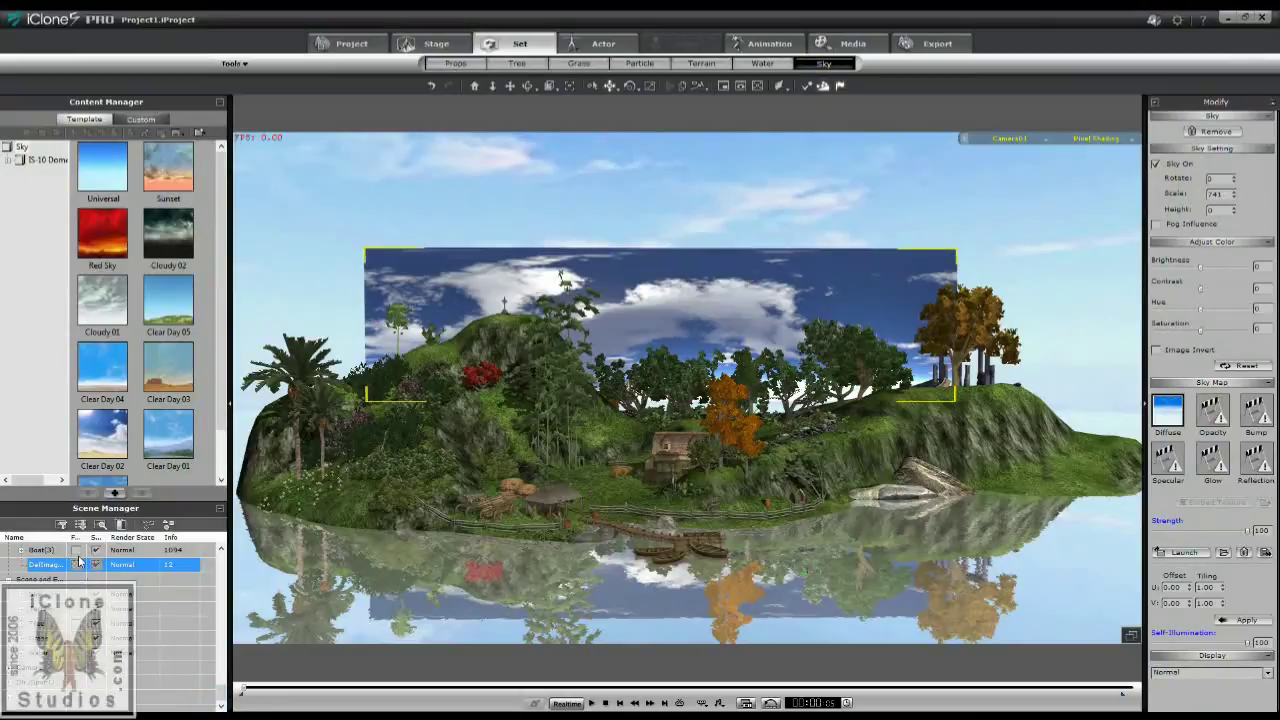
click(44, 608)
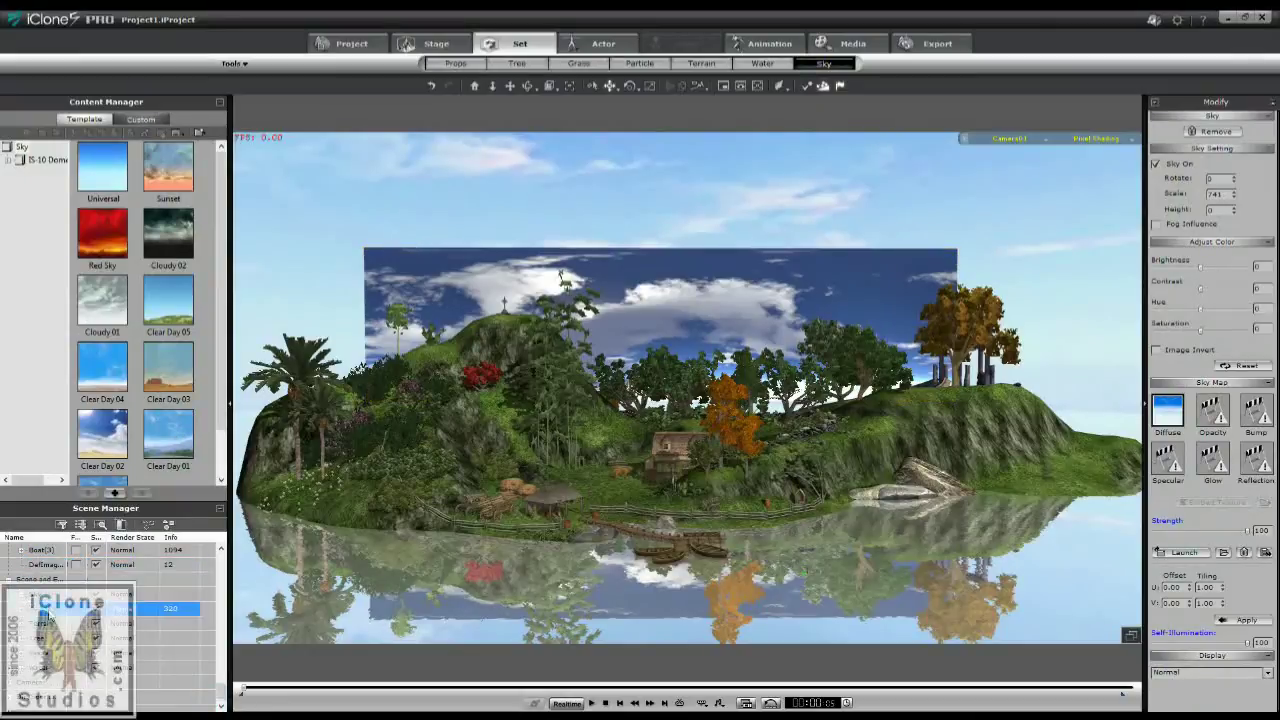
key(Delete)
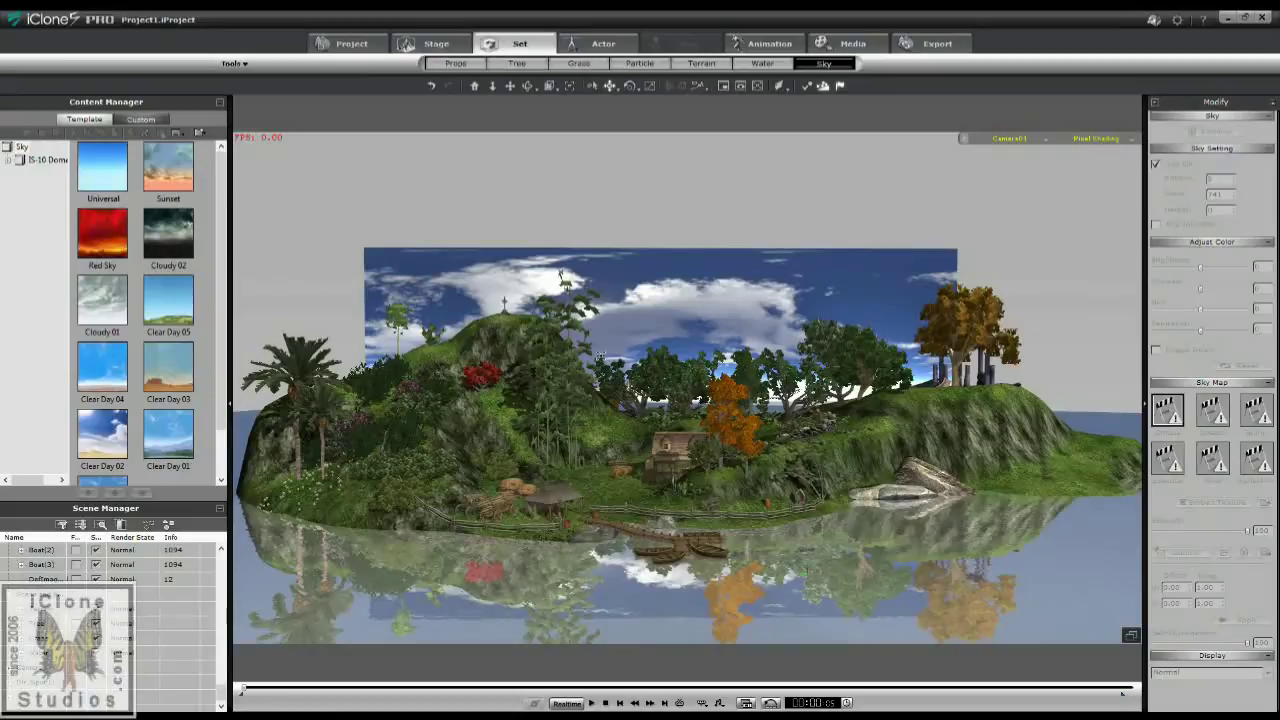
scroll(618, 330, down, 2)
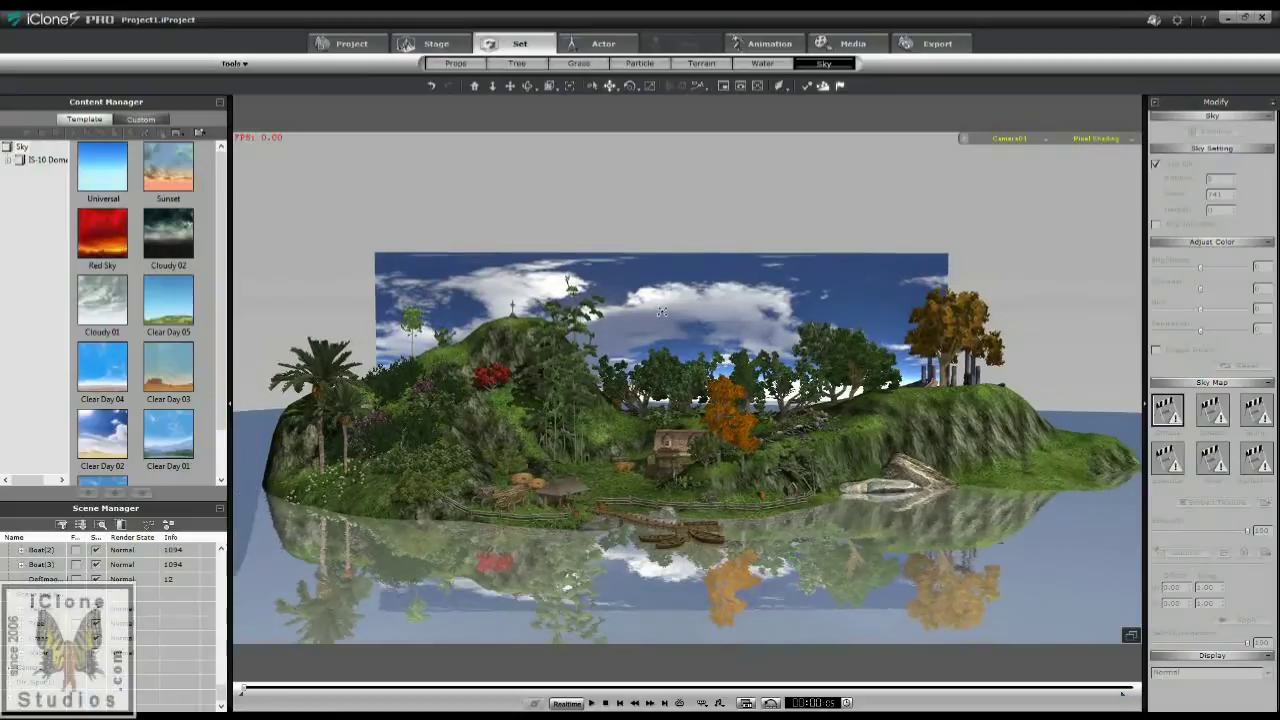
Scale the sky image plane to 9999.9 on all axes so it fills the background behind the island.
click(662, 311)
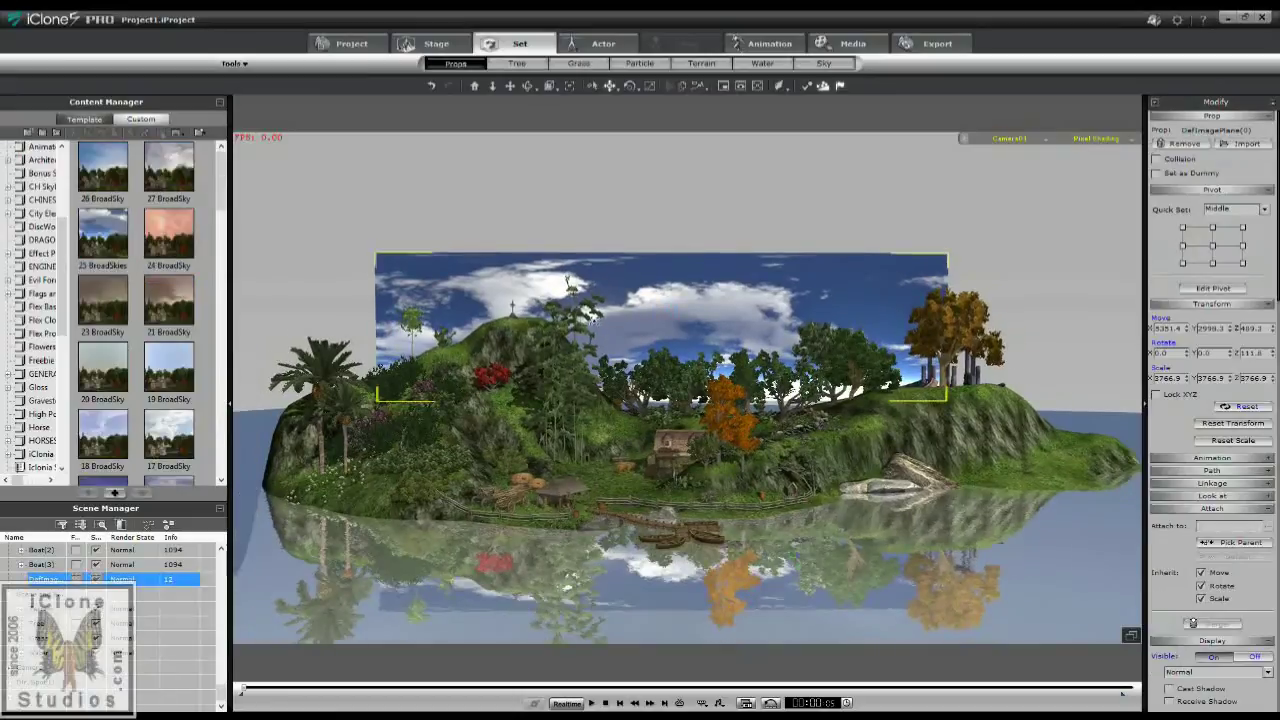
drag(574, 314, 531, 332)
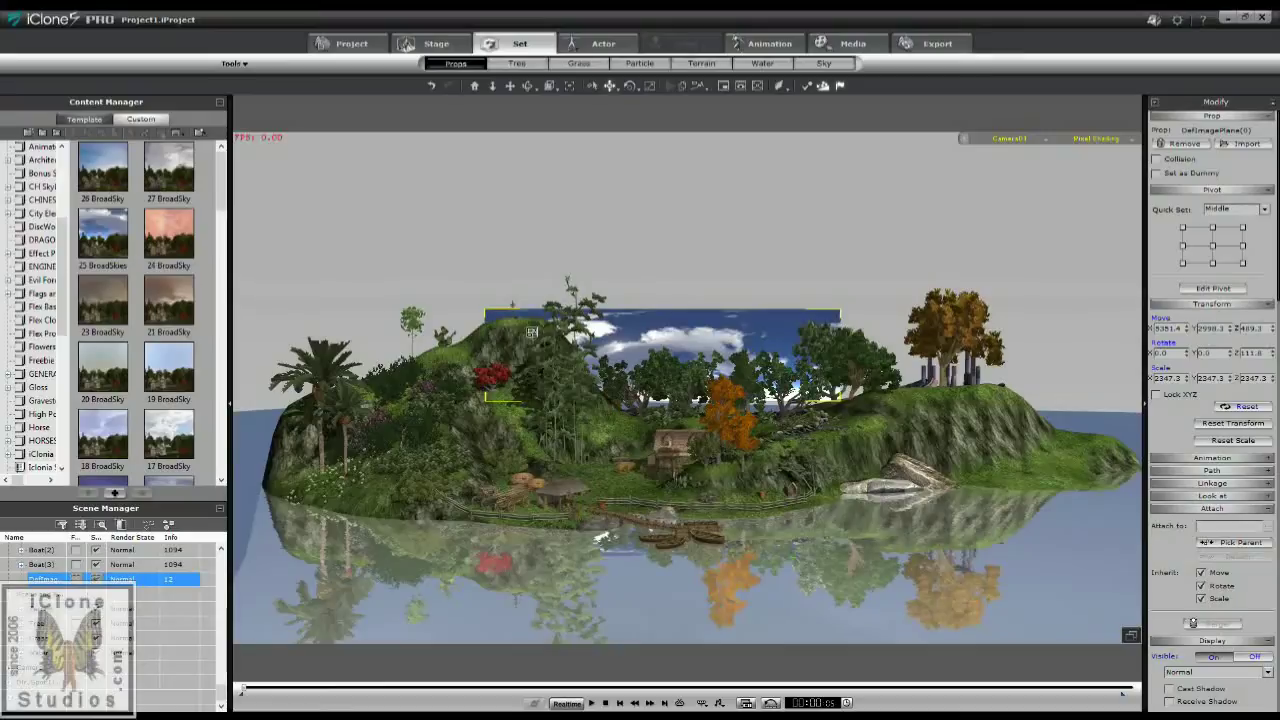
drag(531, 332, 787, 292)
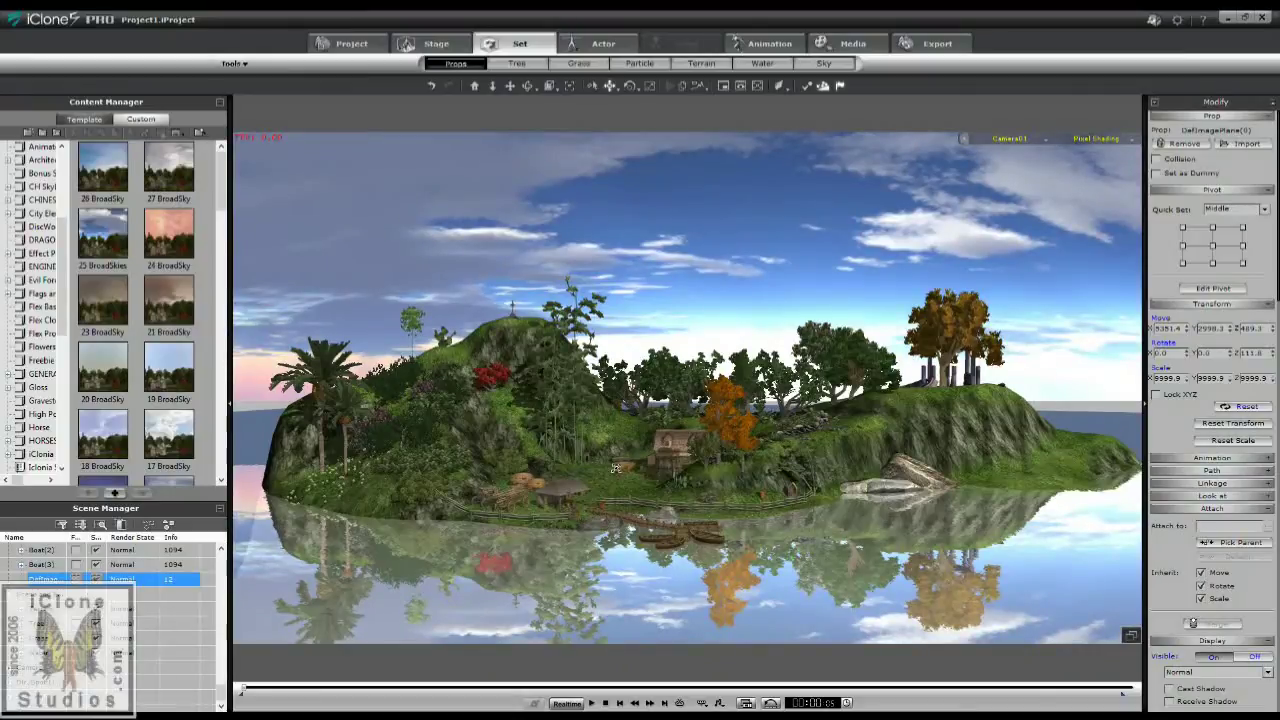
scroll(661, 535, up, 3)
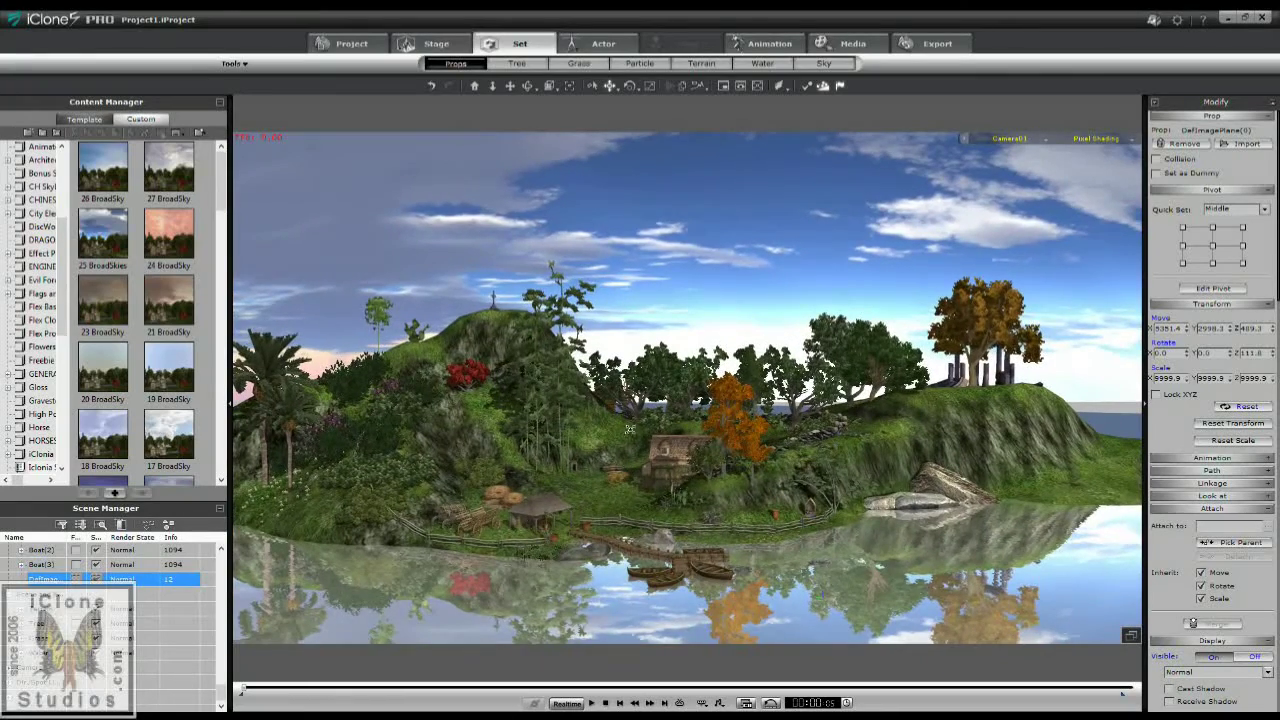
Examine the sky image plane behind the trees and hill from closer viewpoints around the cottage.
right_drag(630, 429, 646, 393)
scroll(648, 460, up, 10)
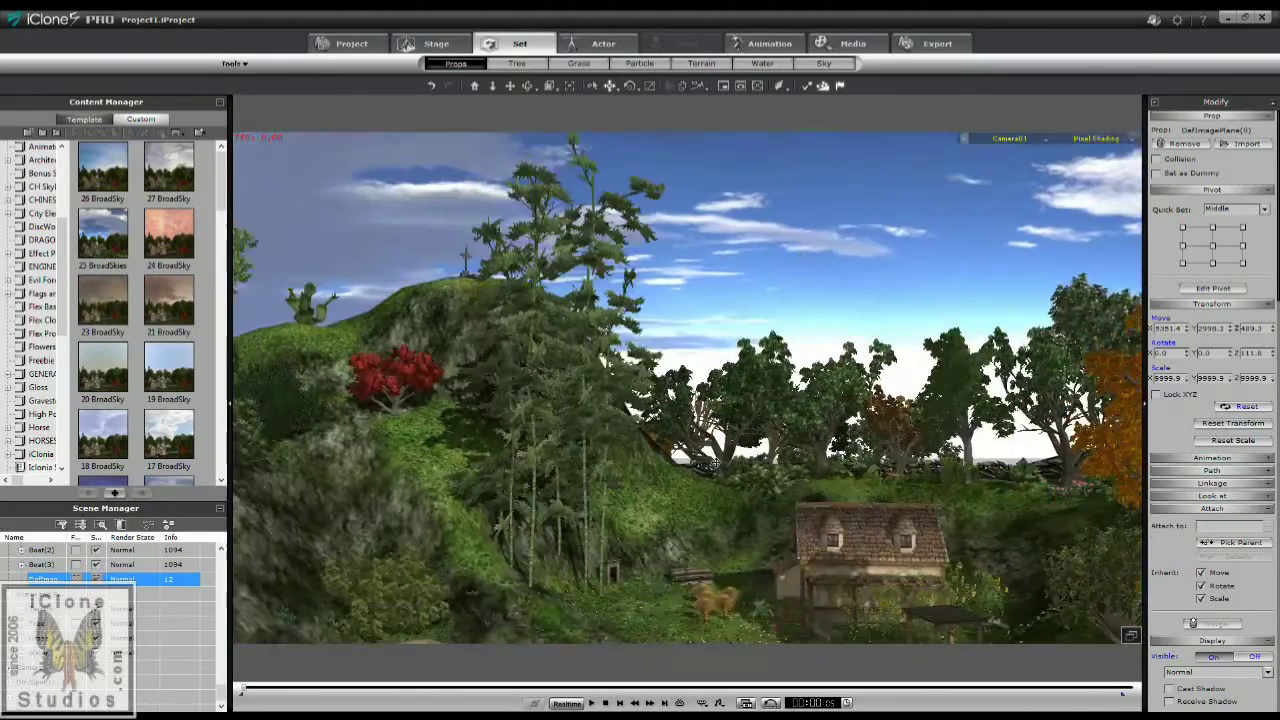
right_drag(716, 465, 700, 505)
click(707, 515)
scroll(695, 500, up, 3)
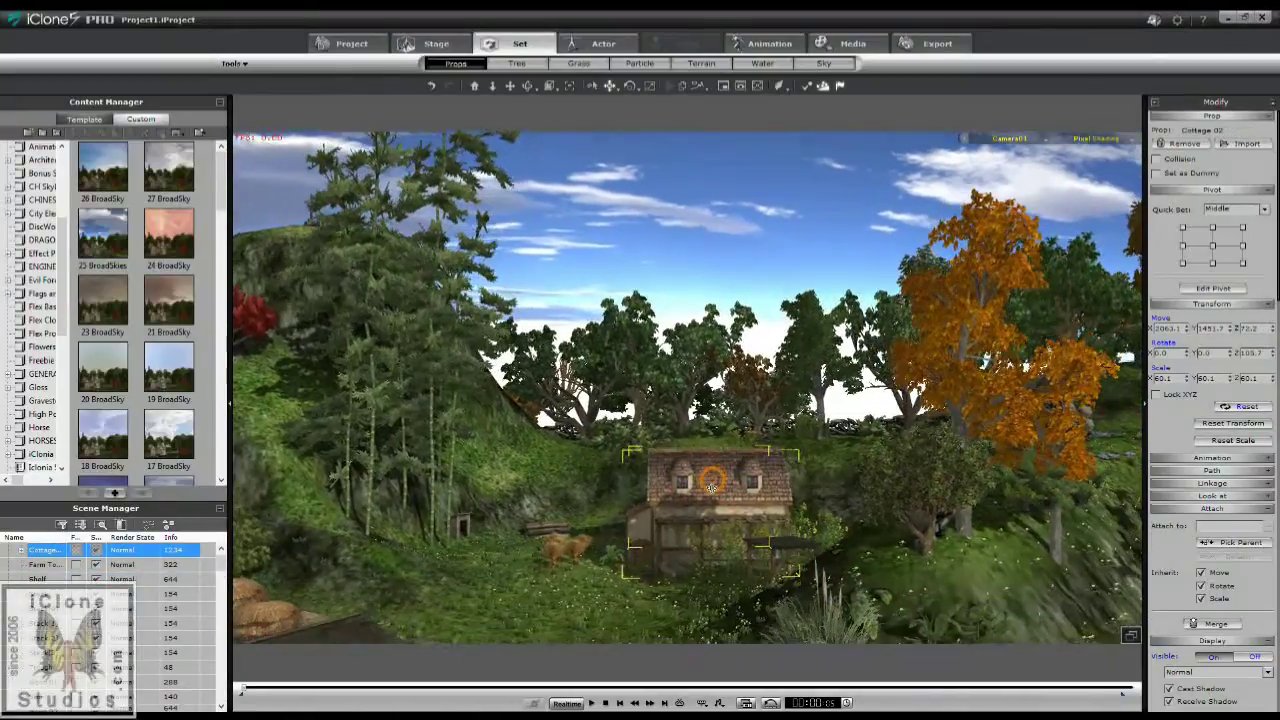
right_drag(712, 487, 643, 389)
right_drag(668, 624, 555, 400)
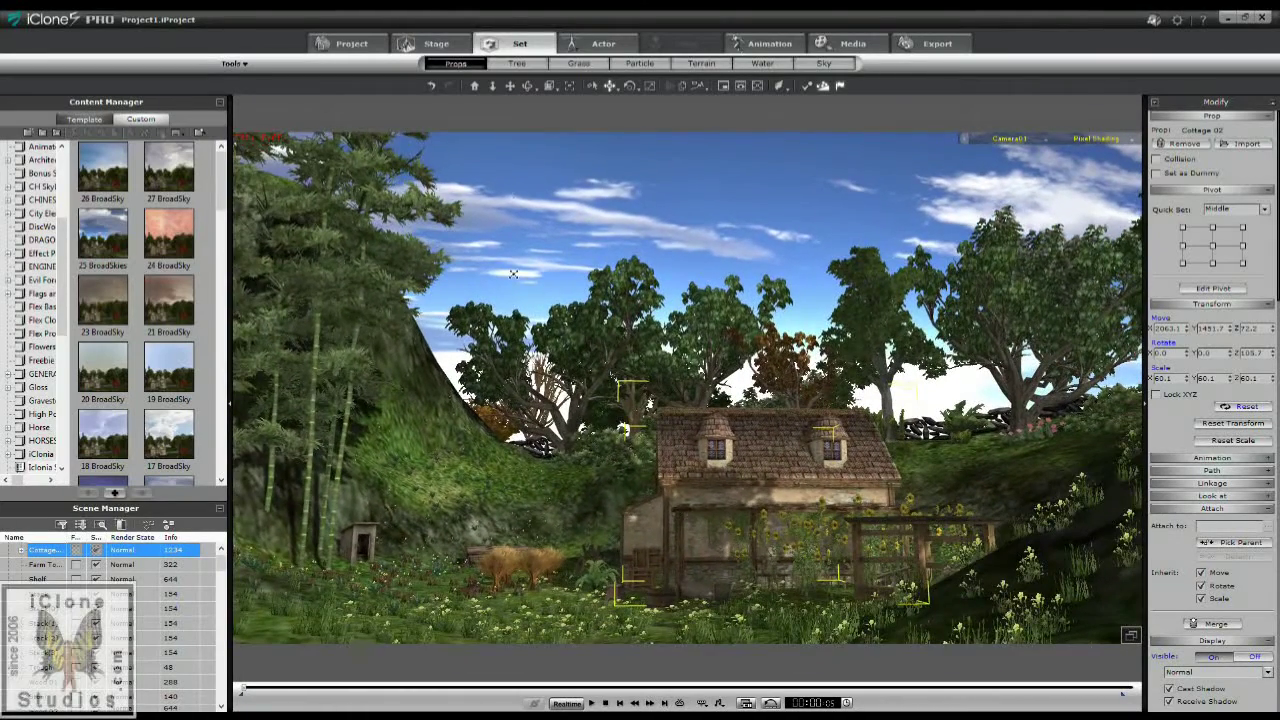
click(510, 193)
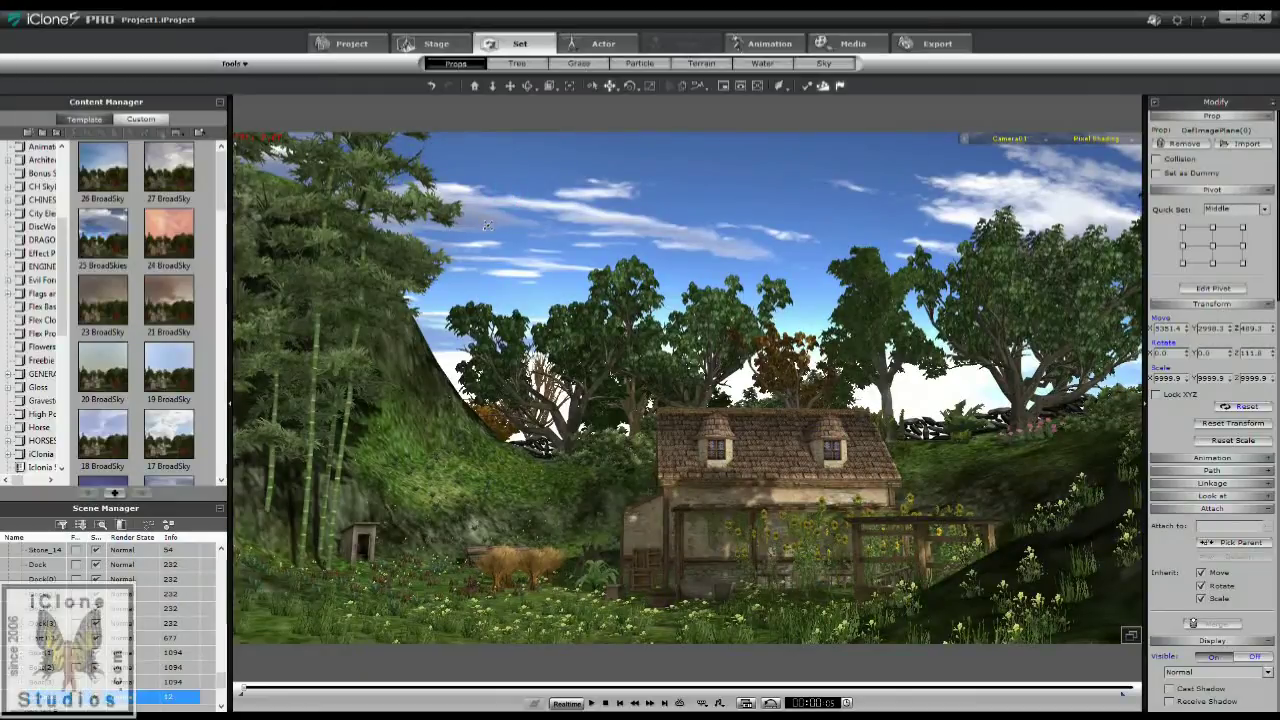
drag(538, 236, 466, 243)
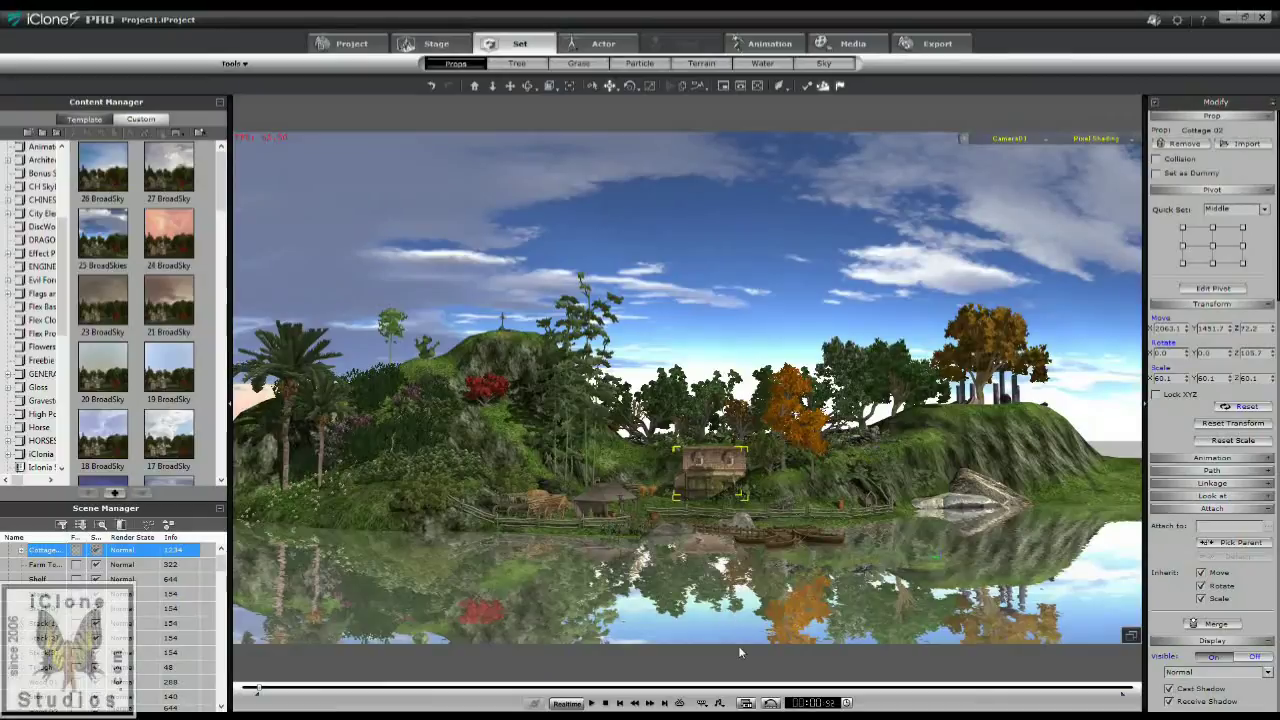
Remove the Camera01 transform keys after the start of the timeline so the camera holds its island view.
click(770, 702)
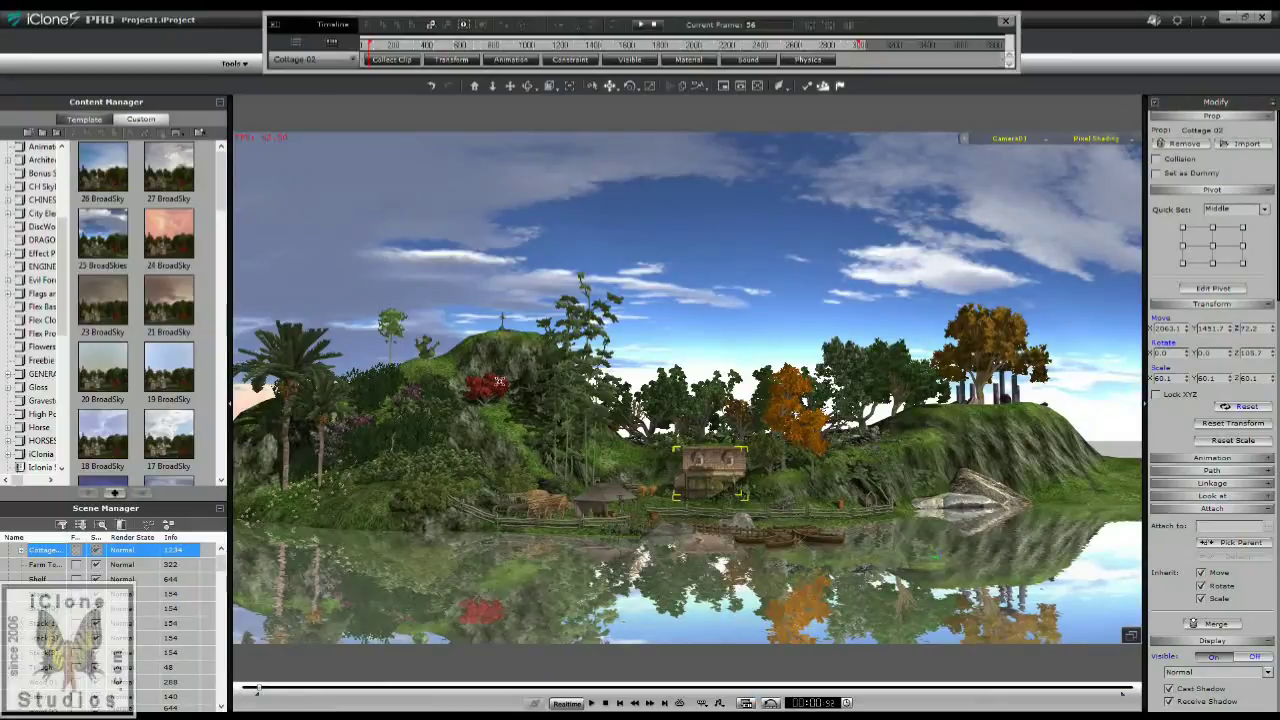
click(296, 41)
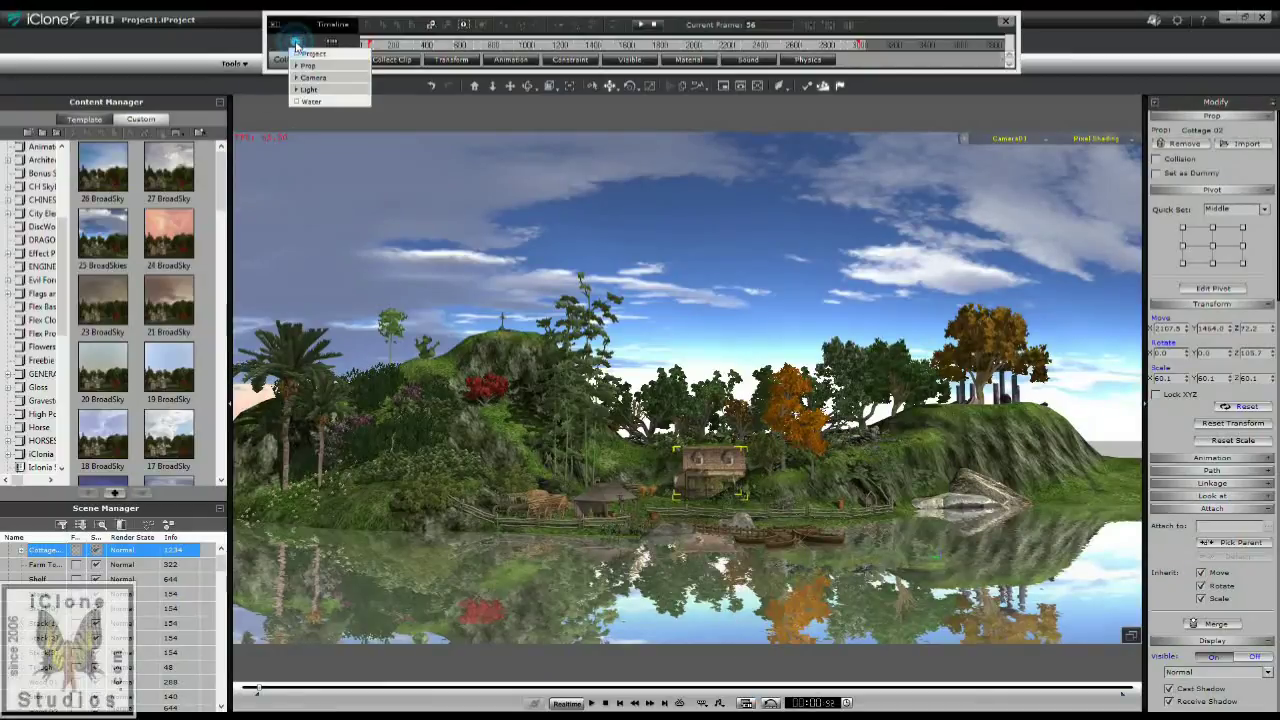
click(311, 79)
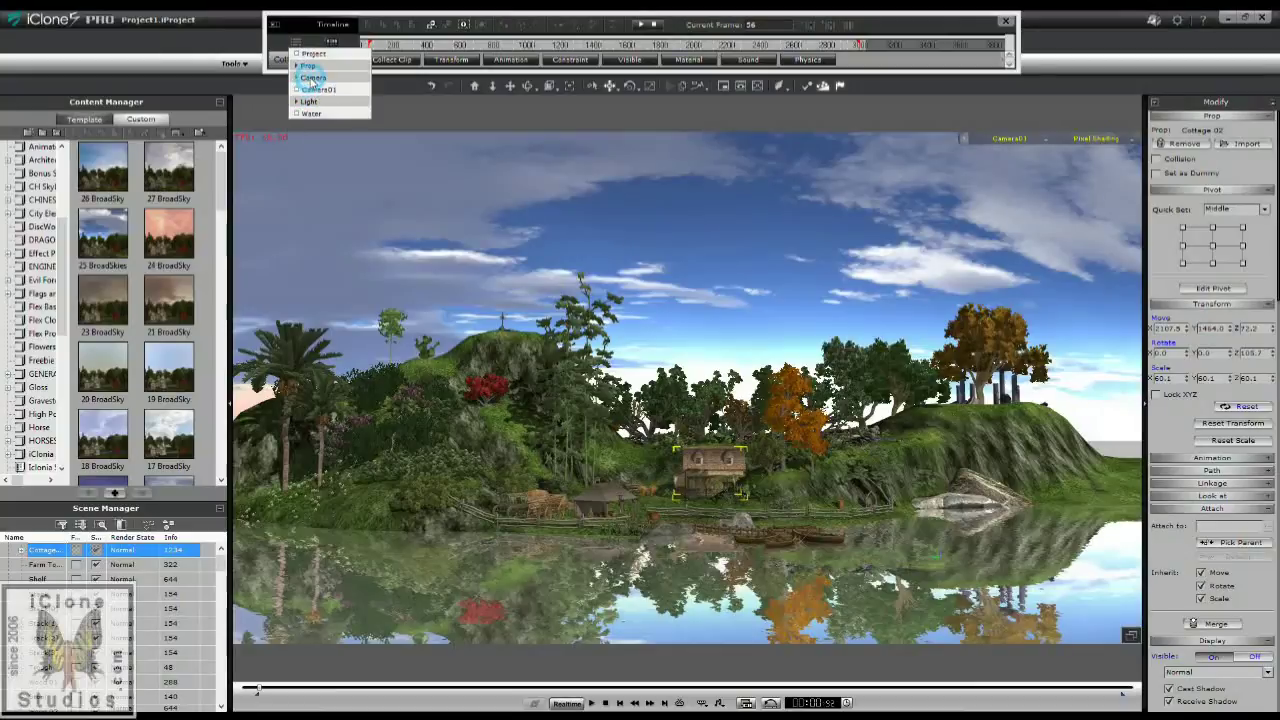
click(316, 90)
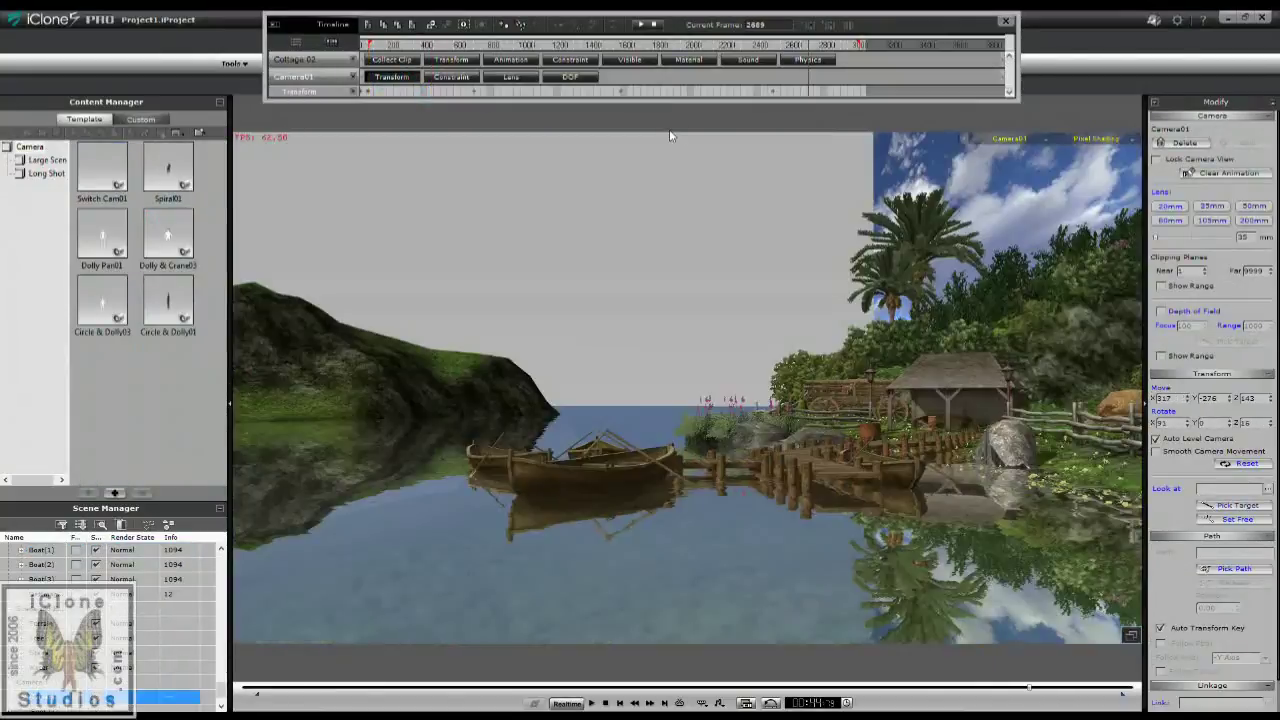
key(Delete)
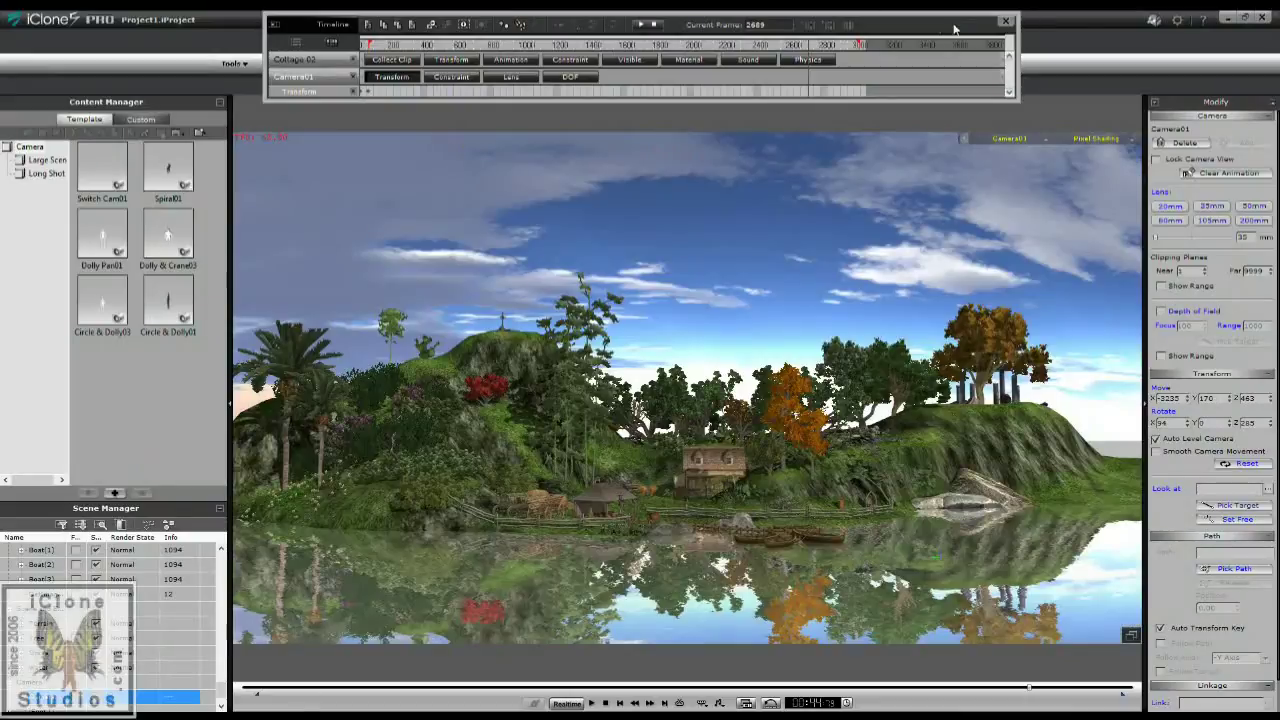
click(1006, 21)
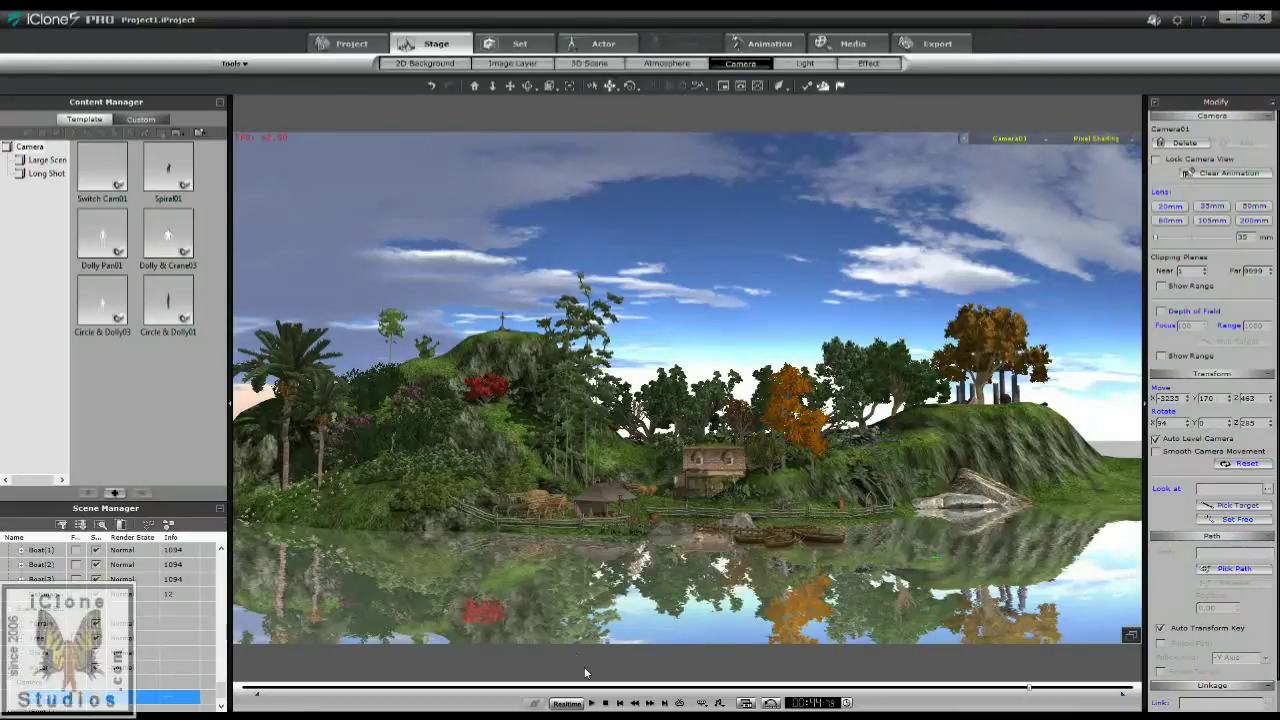
Preview the project playback from the start to check the camera view, and stop it.
click(605, 702)
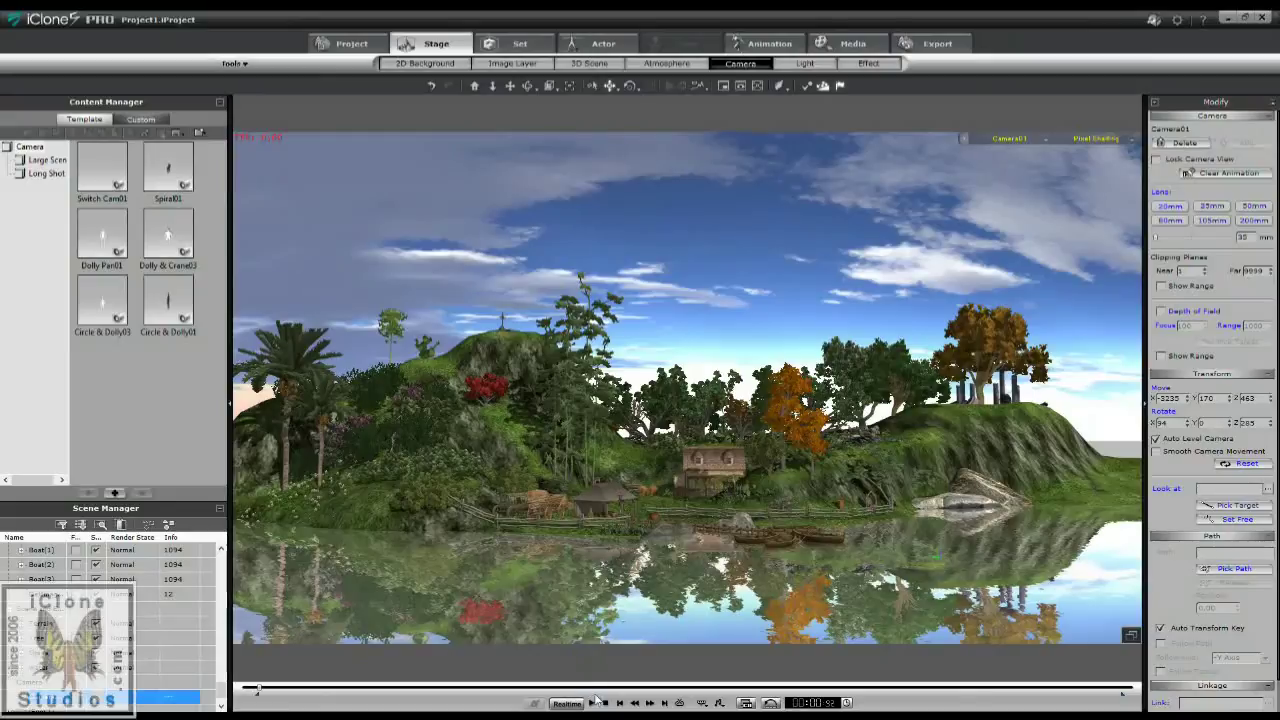
click(592, 703)
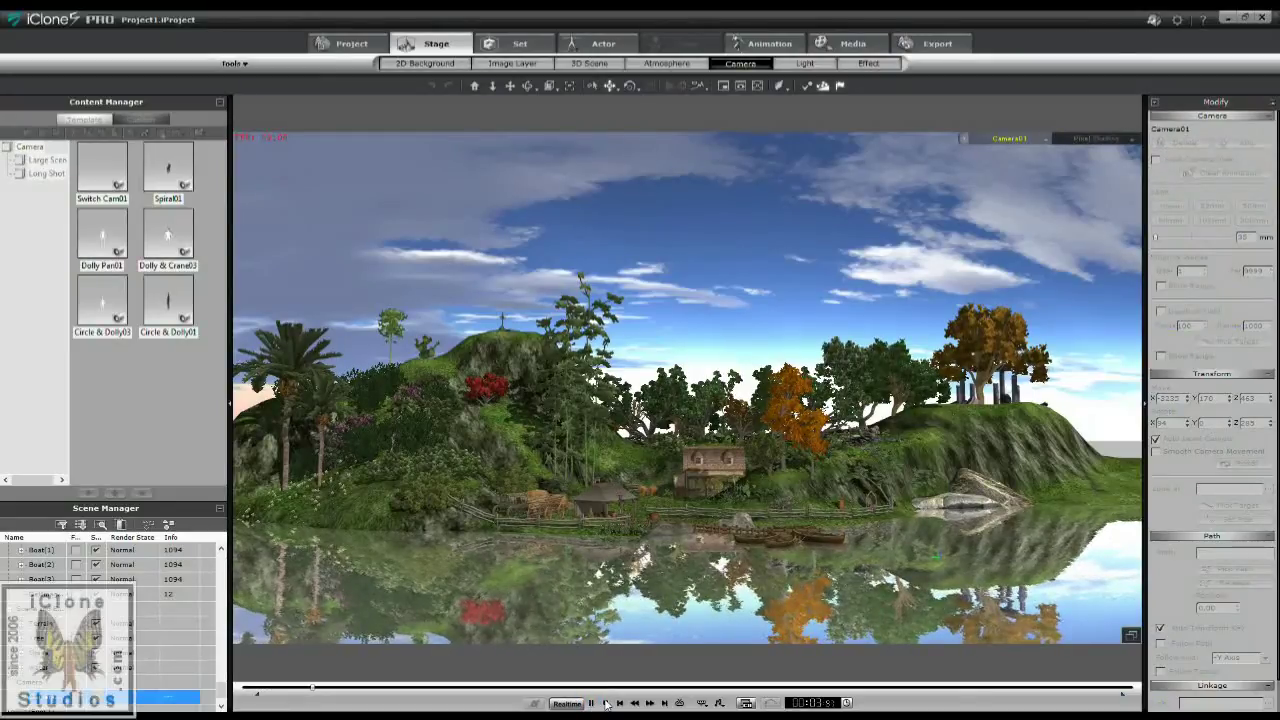
click(606, 703)
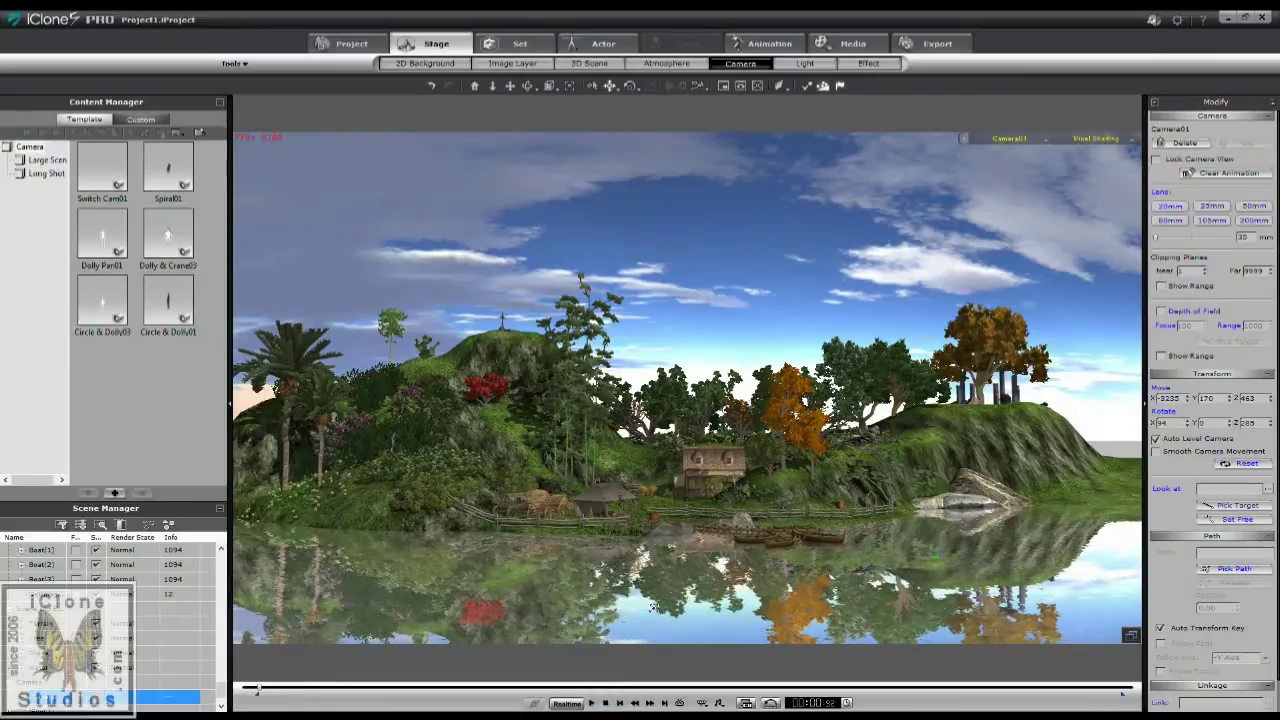
Turn the camera slightly around the cottage and enable fog in the scene's atmosphere.
click(710, 478)
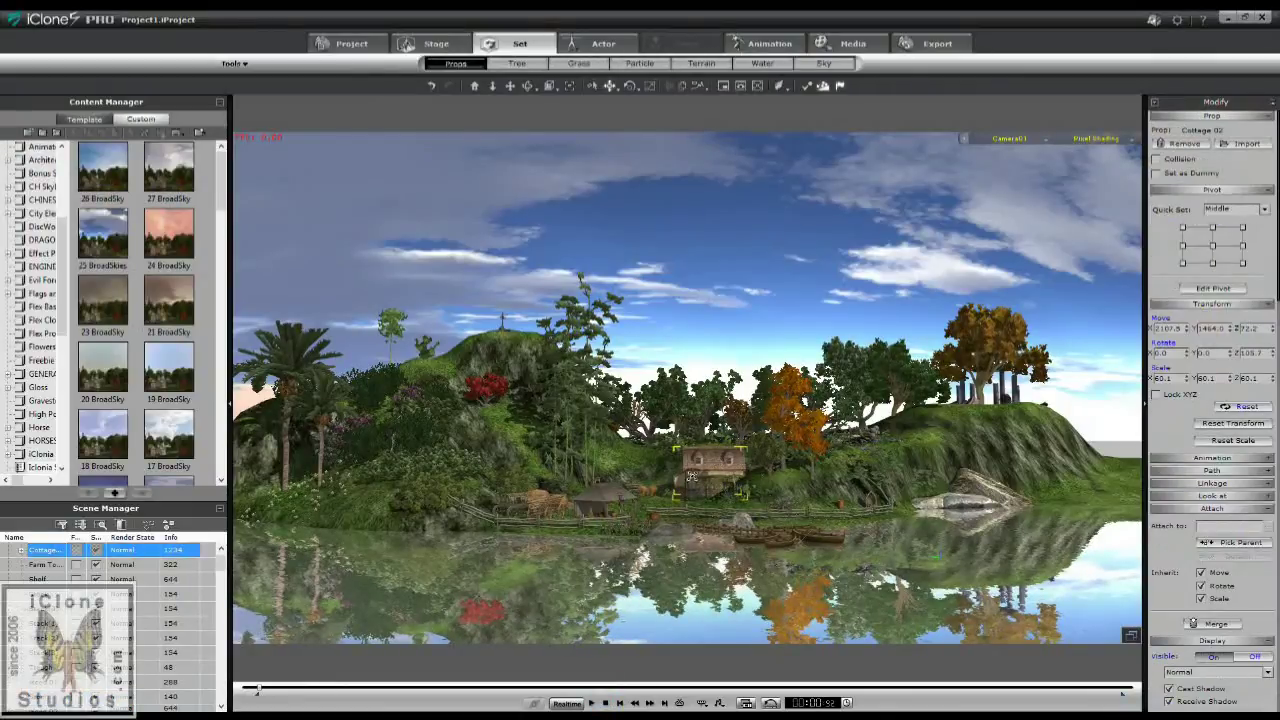
alt+right_drag(674, 440, 645, 433)
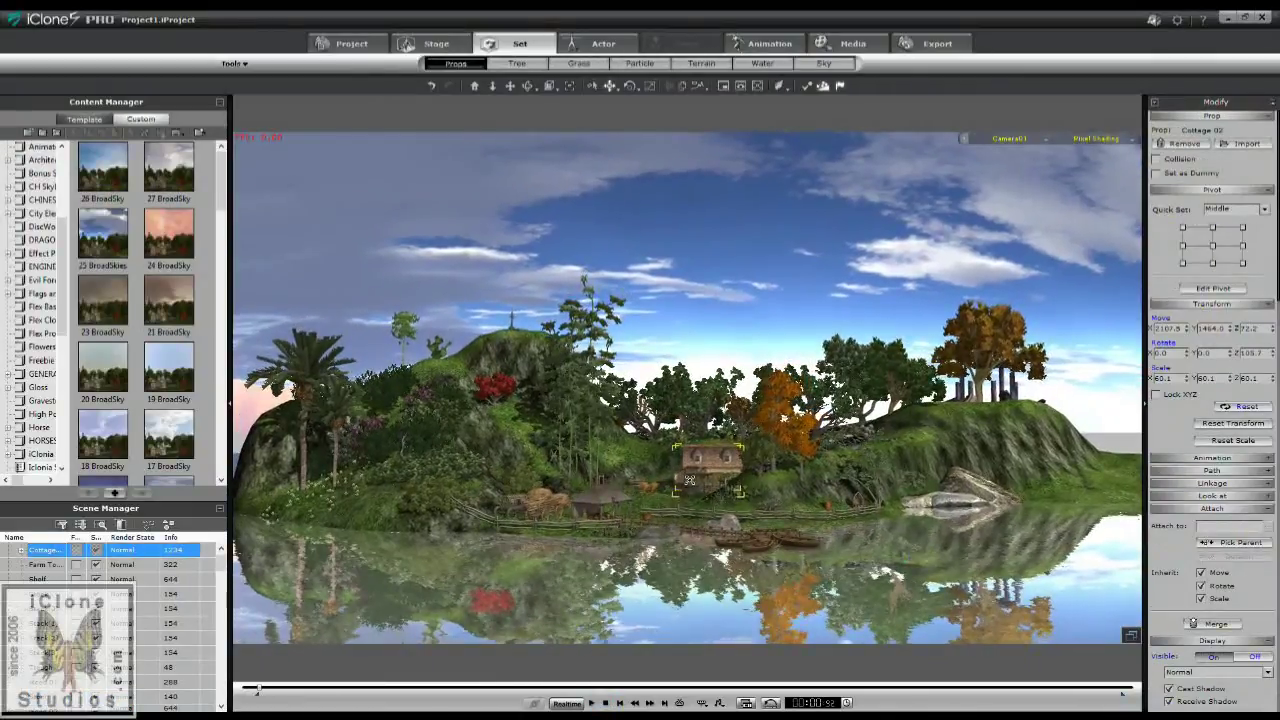
click(436, 43)
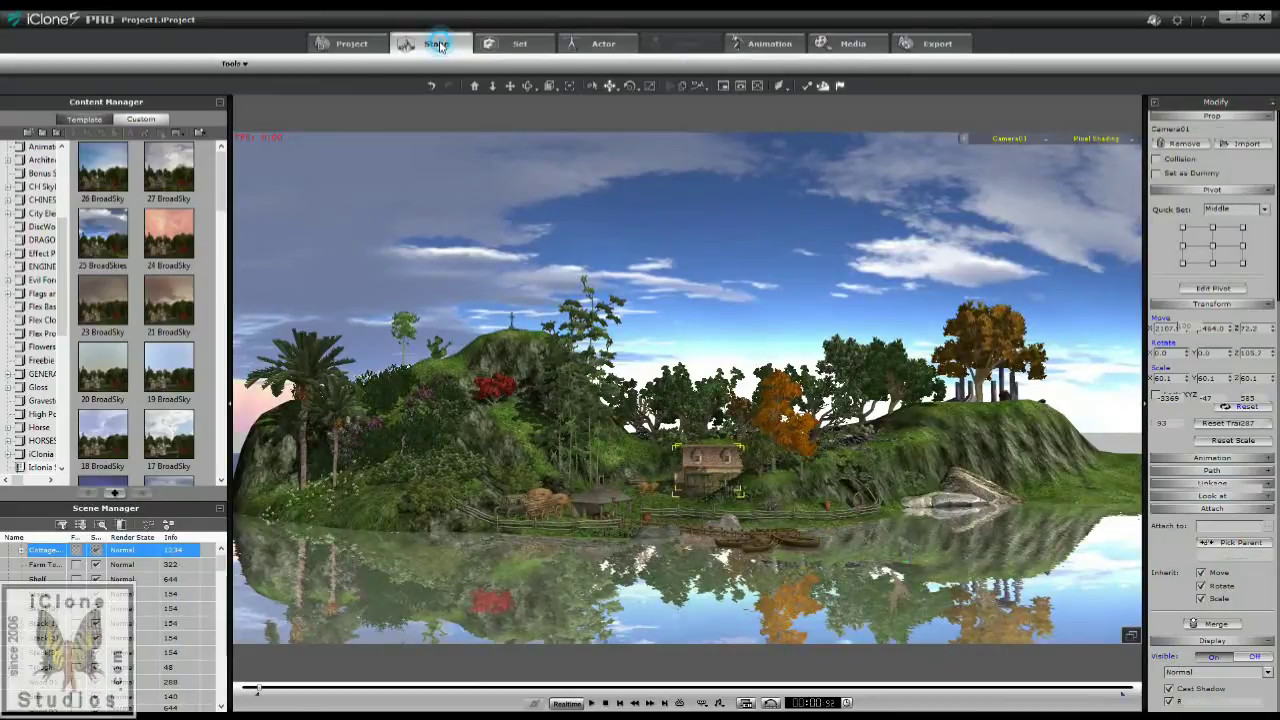
click(663, 64)
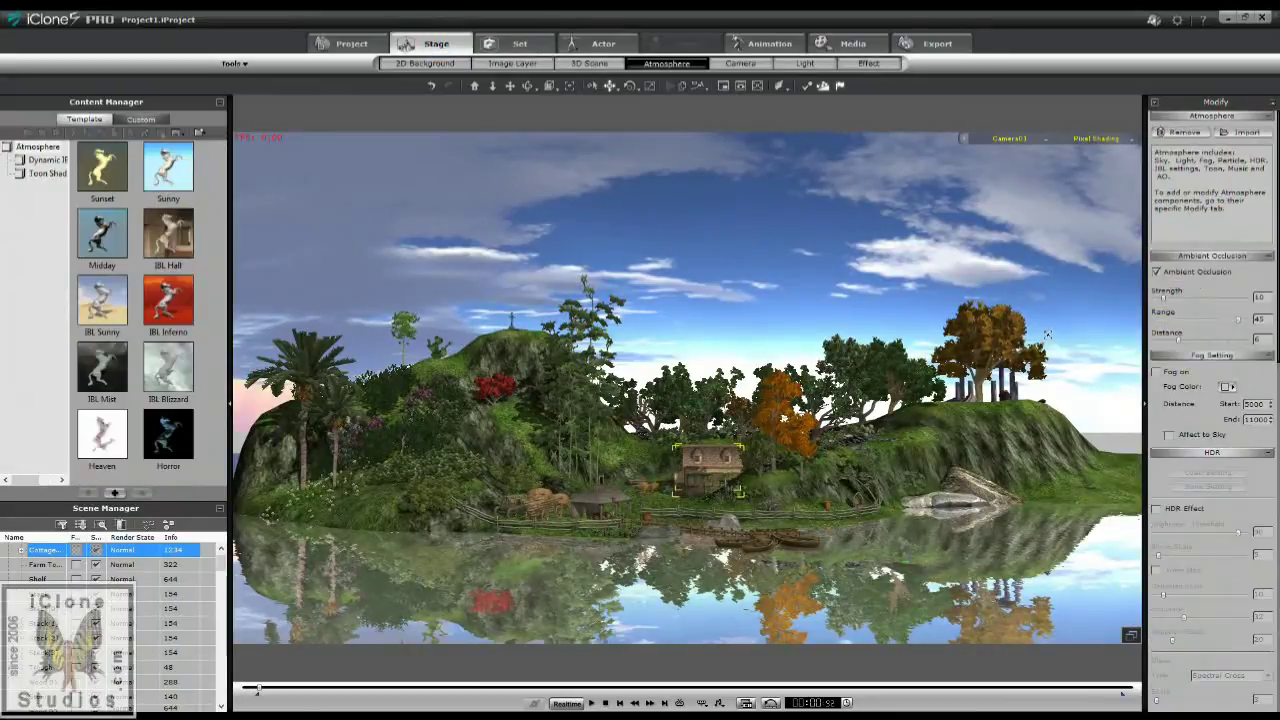
click(1157, 373)
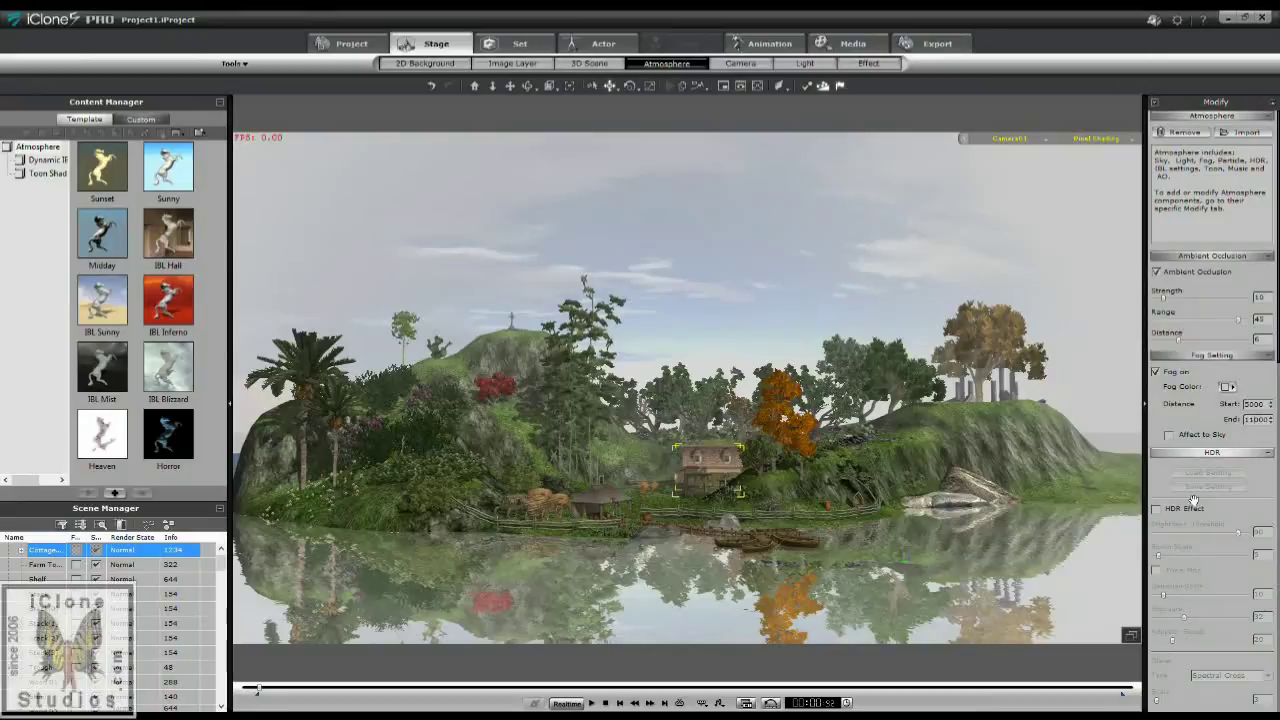
Set the fog's end distance to 7000.
middle_drag(682, 352, 683, 405)
scroll(711, 561, up, 5)
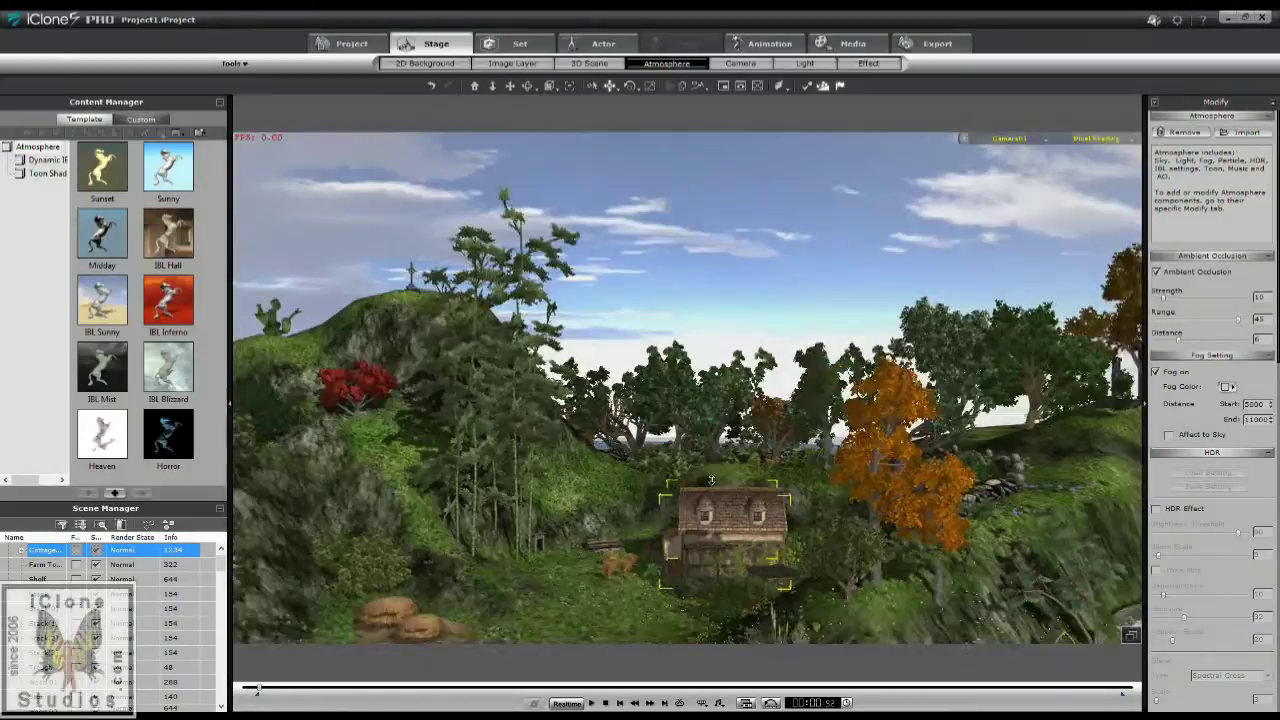
middle_drag(722, 559, 720, 539)
scroll(720, 538, down, 5)
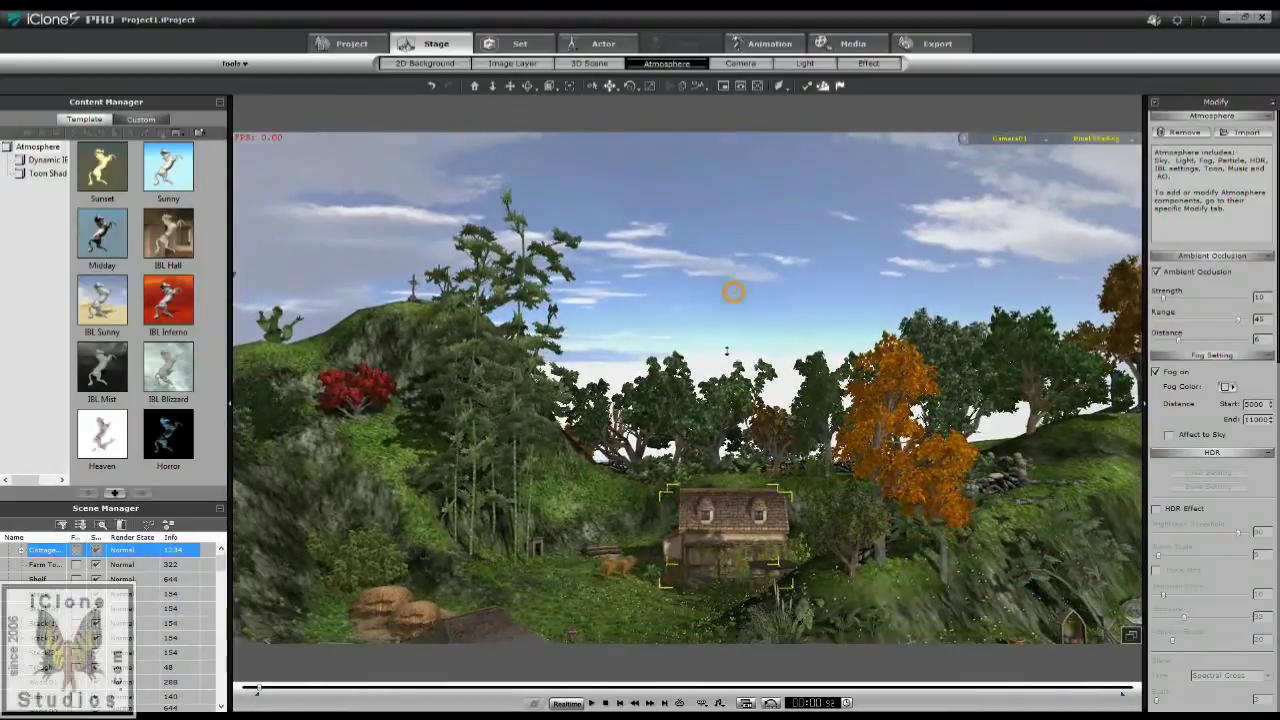
scroll(740, 556, down, 3)
middle_drag(753, 552, 757, 490)
click(1253, 403)
double_click(1256, 420)
text(70)
key(Return)
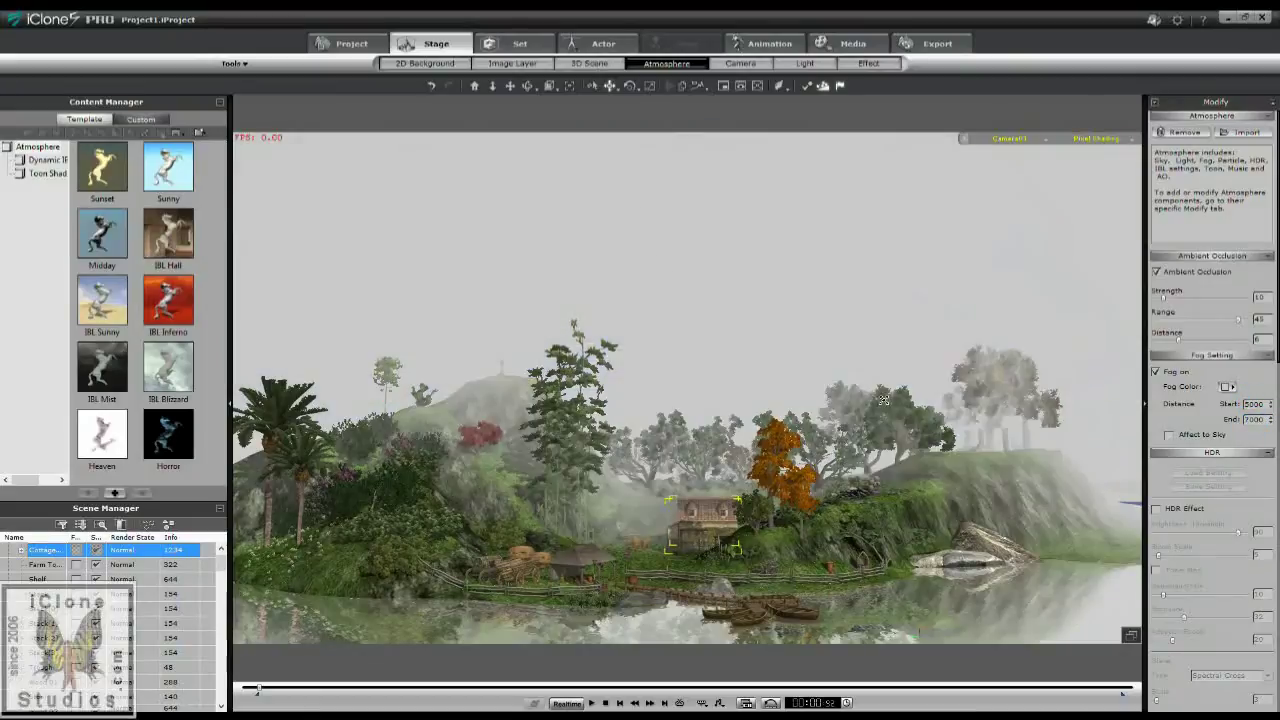
Set the fog's end distance to 9000.
double_click(1256, 420)
text(5000)
key(Return)
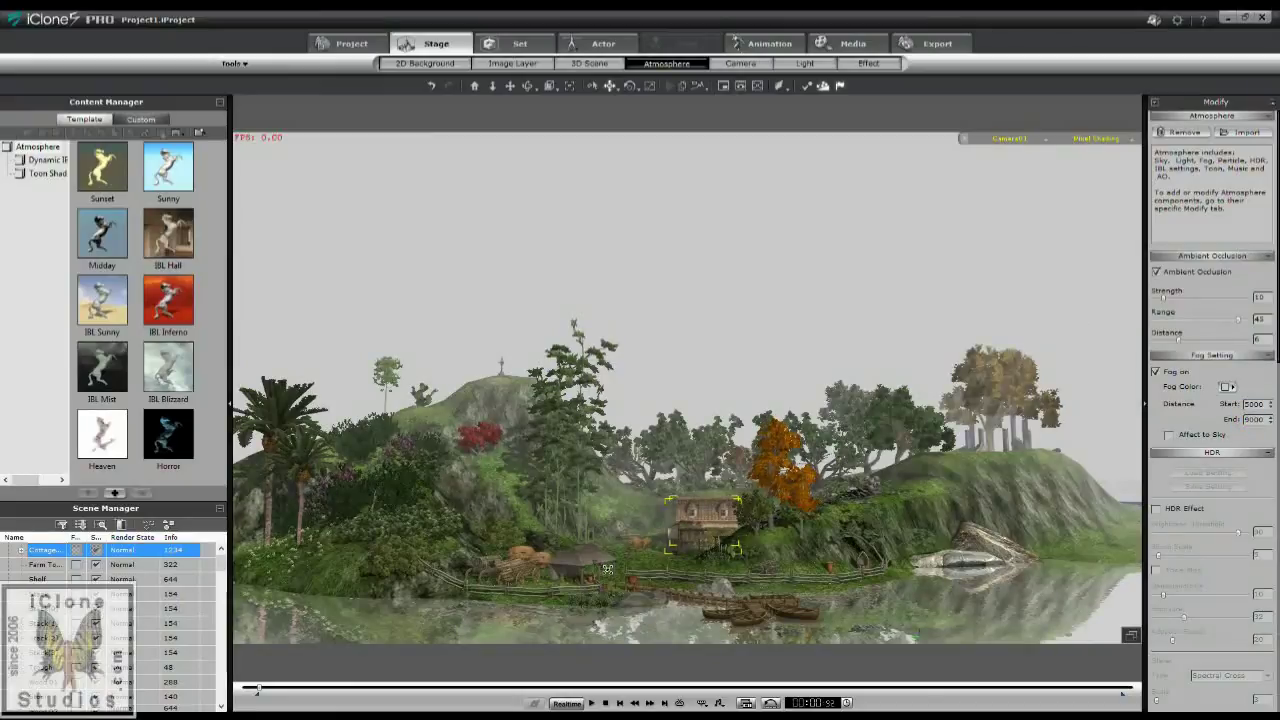
Inspect the fog's effect on the hill, trees and sky from near, high and low viewpoints around the cottage.
click(701, 596)
drag(711, 552, 703, 42)
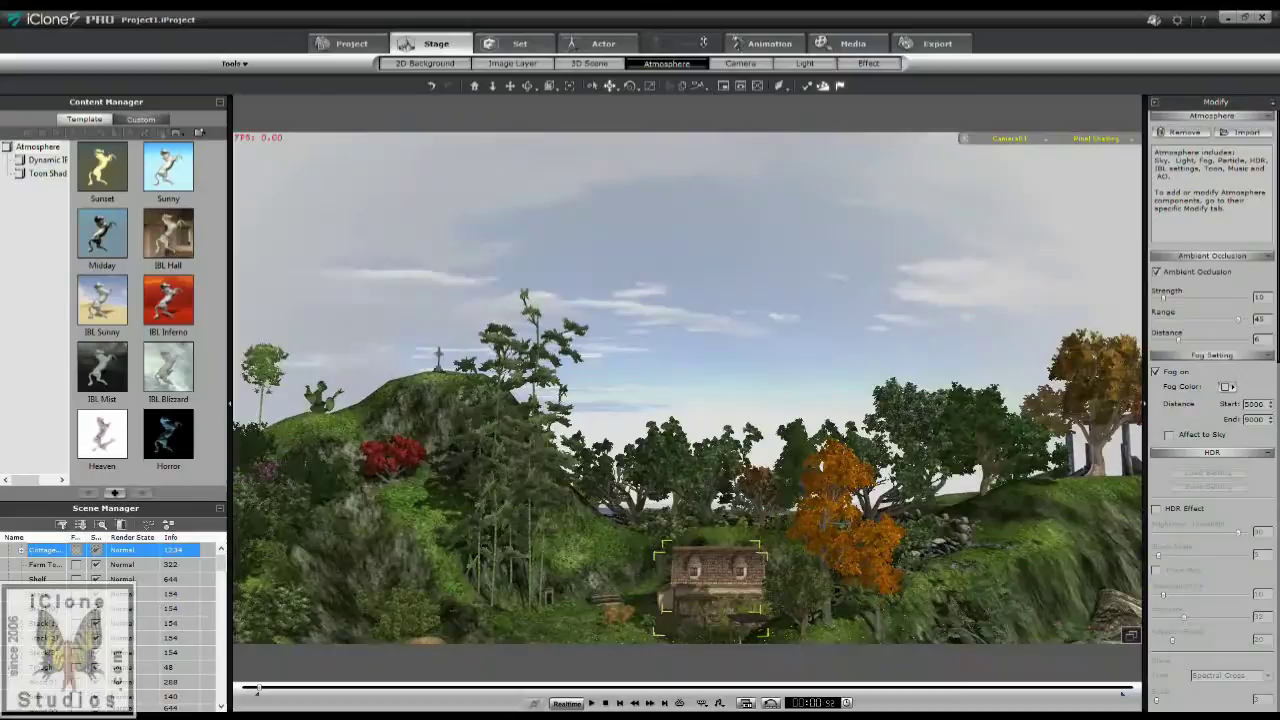
right_drag(703, 42, 601, 370)
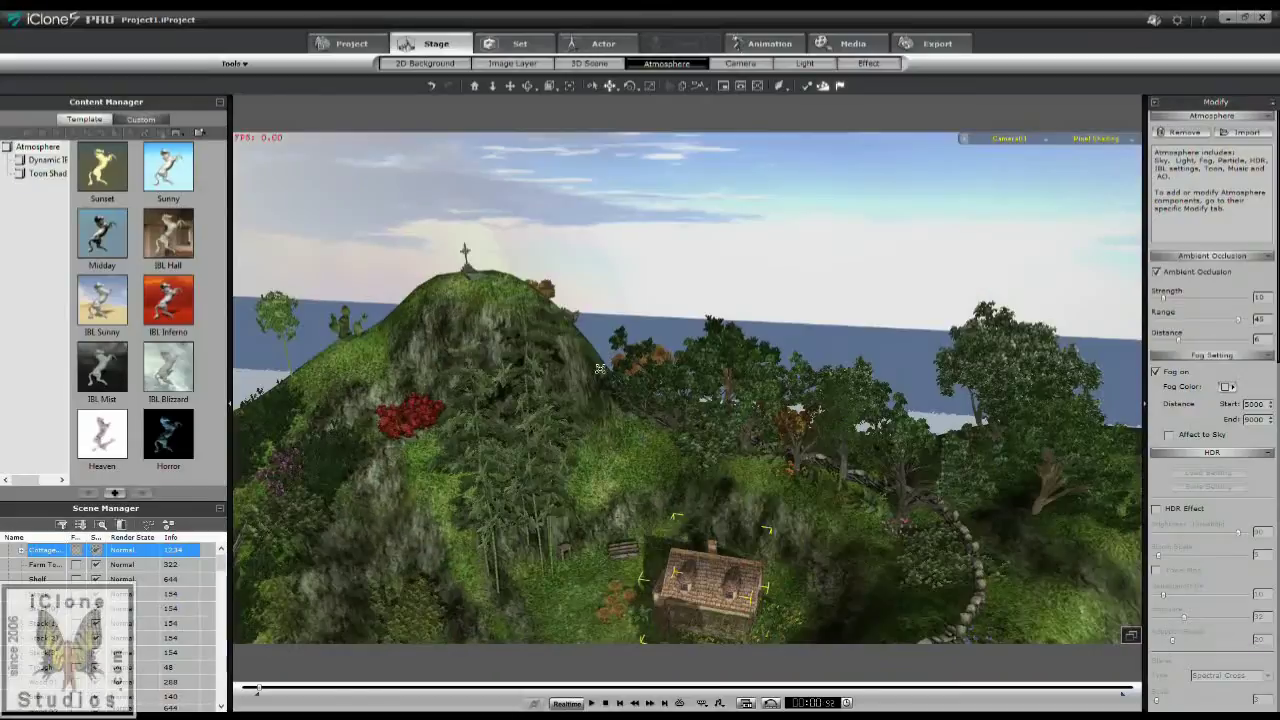
right_click(694, 486)
right_drag(696, 545, 748, 246)
drag(689, 507, 742, 513)
right_drag(744, 513, 754, 505)
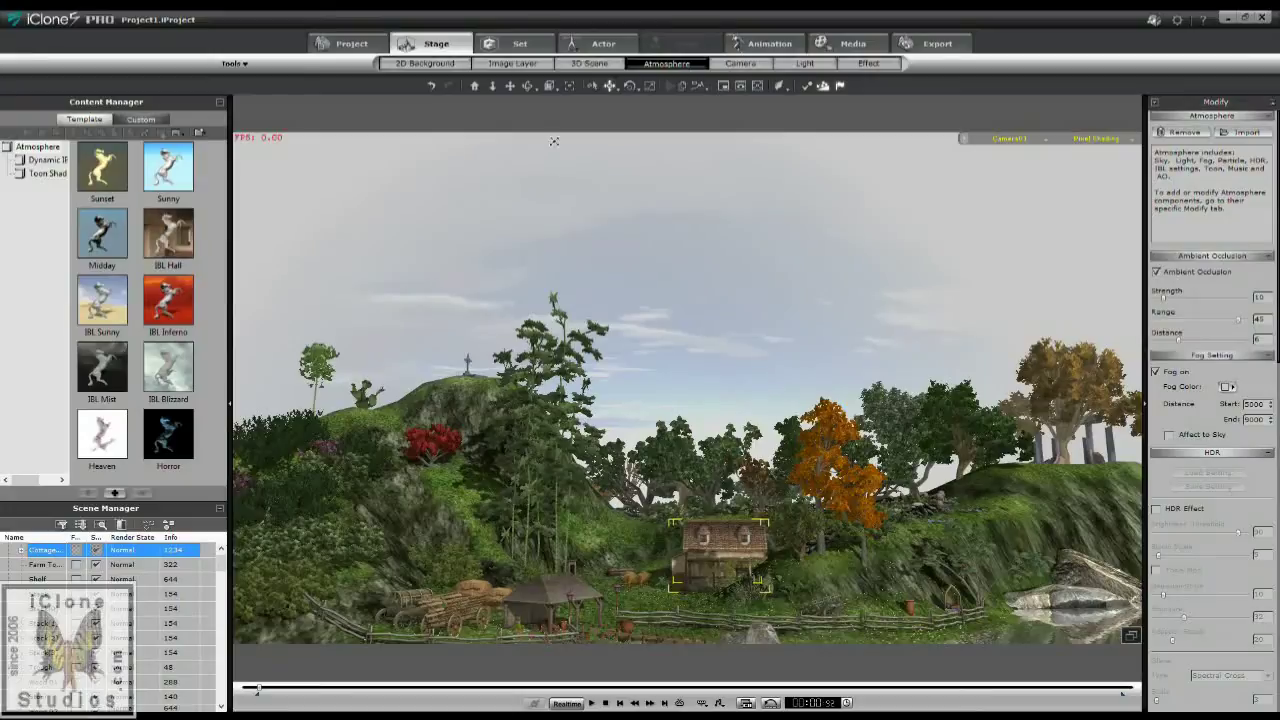
Rotate the directional light Light01 to about X 305°, Y 55°, Z 177°.
click(804, 63)
click(630, 86)
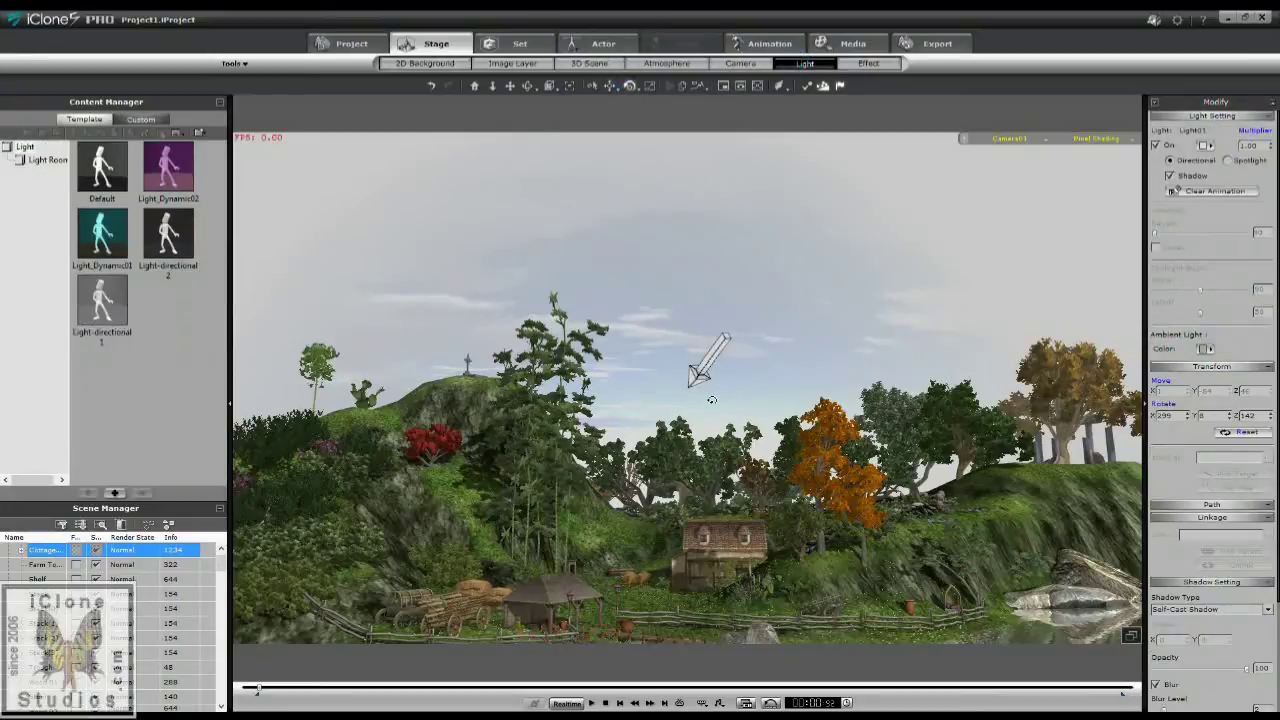
drag(716, 359, 706, 396)
click(724, 394)
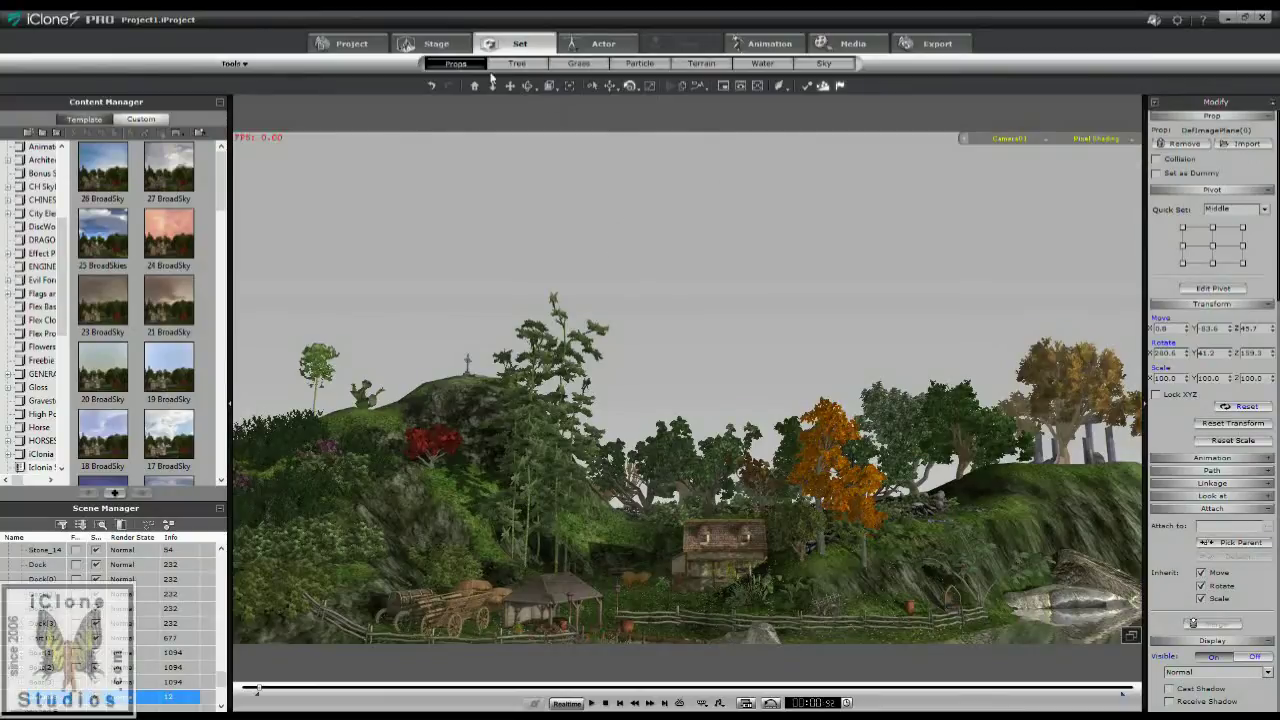
click(436, 43)
drag(654, 418, 682, 362)
mouse_move(672, 373)
mouse_down()
mouse_move(611, 376)
mouse_move(689, 366)
mouse_up()
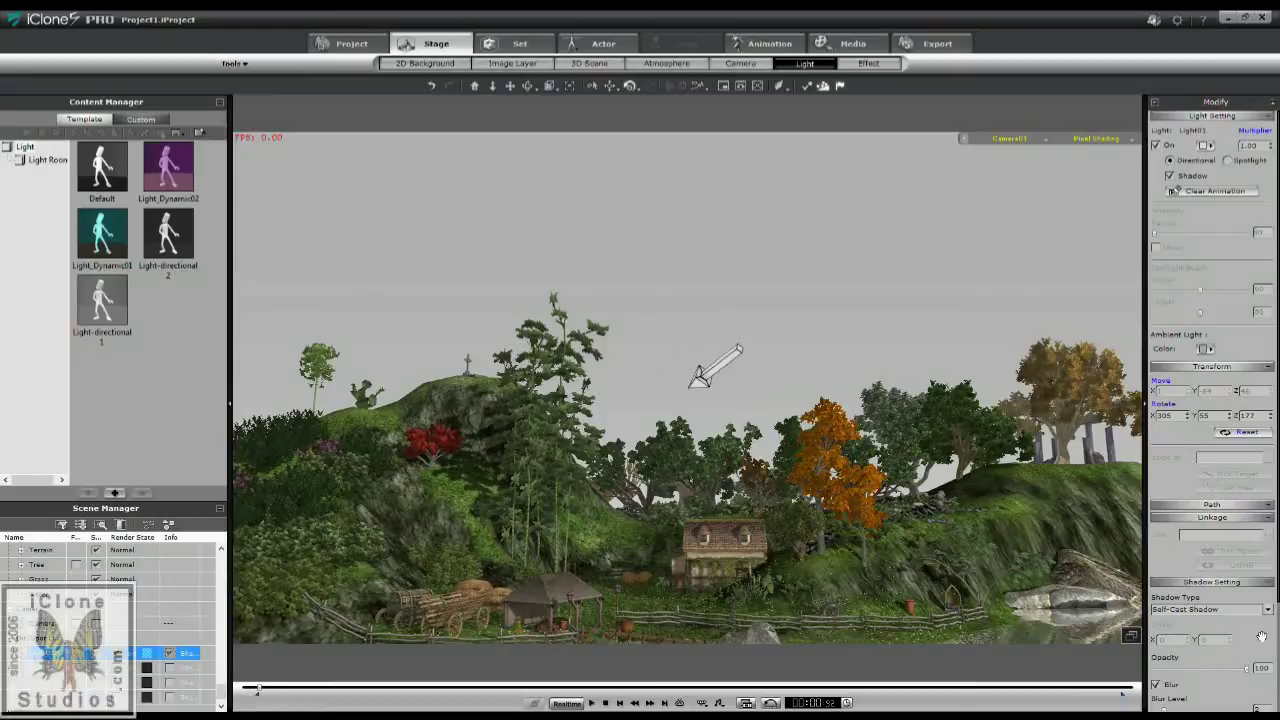
Set the light's self-cast shadow resolution to 4096 x 4096 and its quality partition to about 49.
scroll(1250, 632, down, 3)
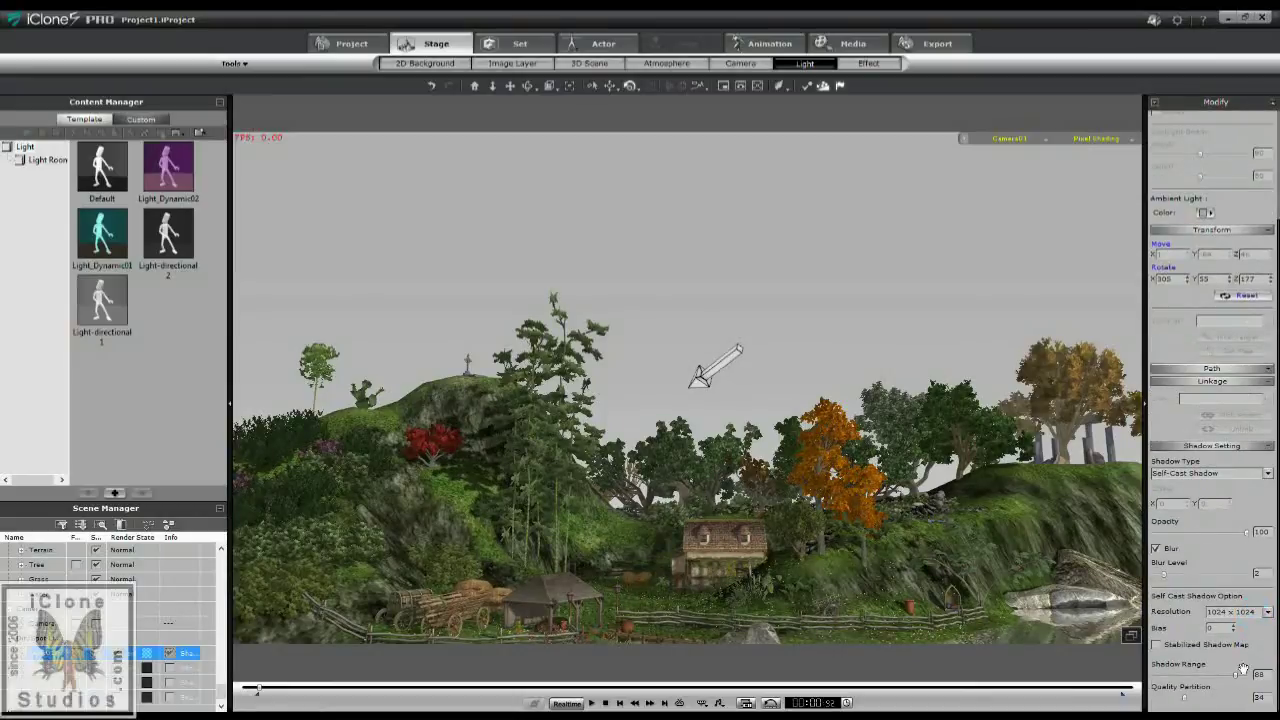
click(1267, 612)
click(1238, 656)
drag(1236, 680, 1224, 682)
drag(1186, 704, 1158, 703)
Check the lighting around the cottage and undo recent changes to bring back the sky backdrop.
click(715, 540)
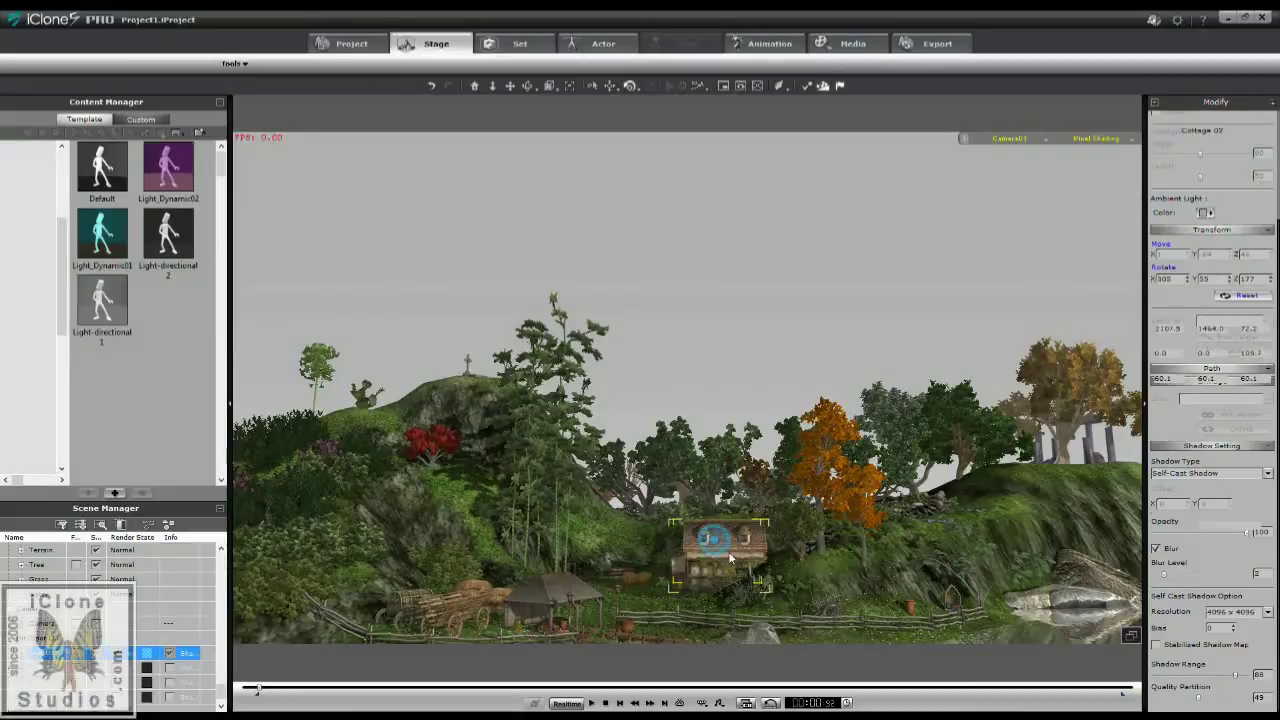
drag(882, 542, 719, 511)
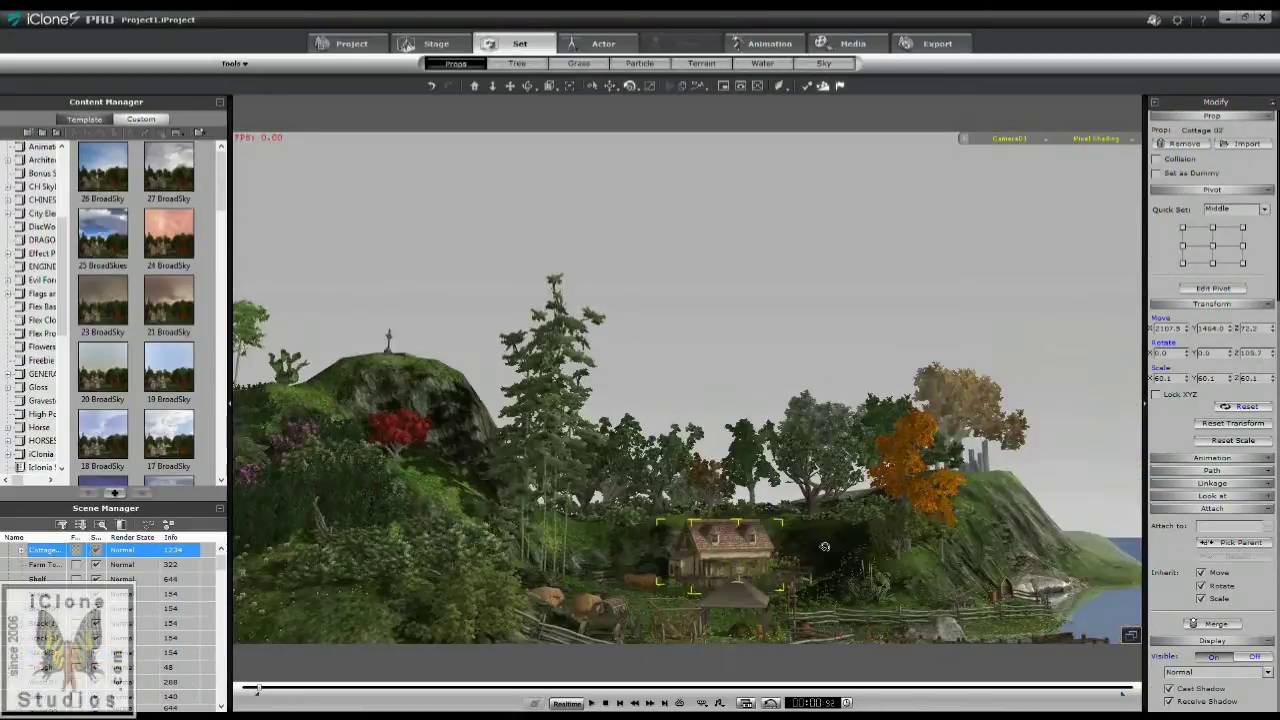
mouse_move(689, 551)
mouse_down()
mouse_move(712, 551)
mouse_move(660, 551)
mouse_move(692, 533)
mouse_up()
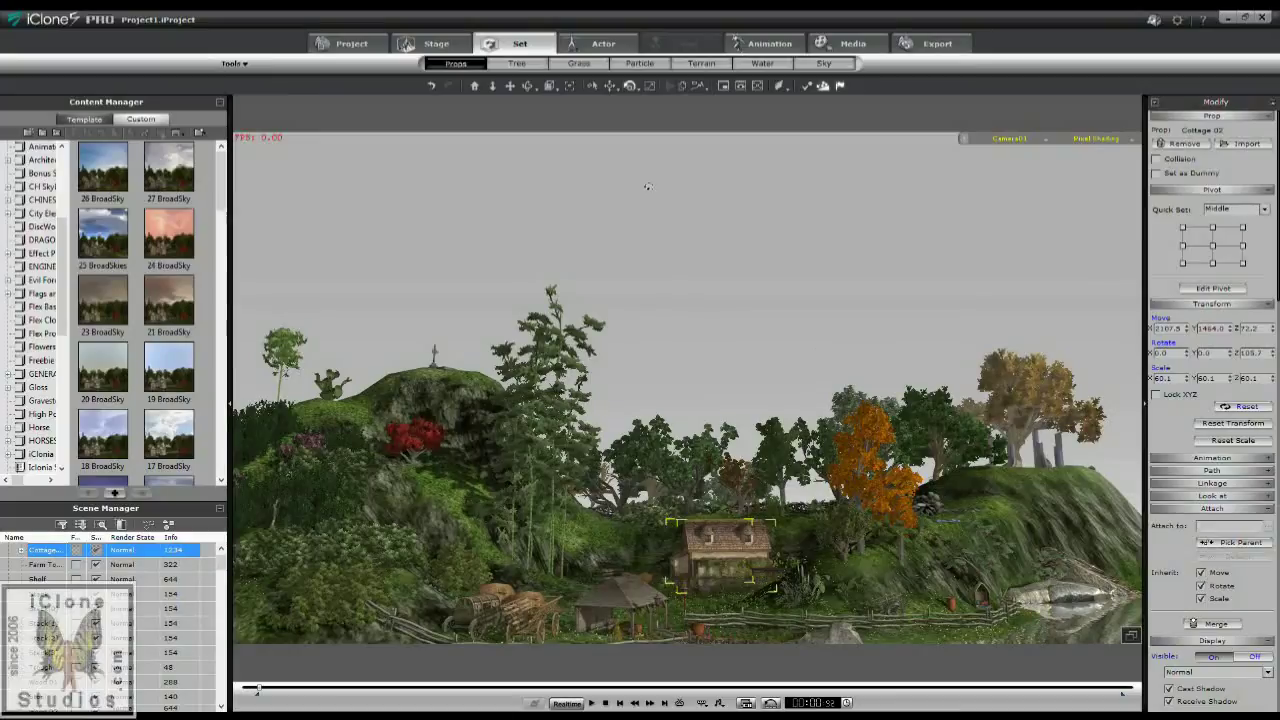
click(445, 45)
click(663, 64)
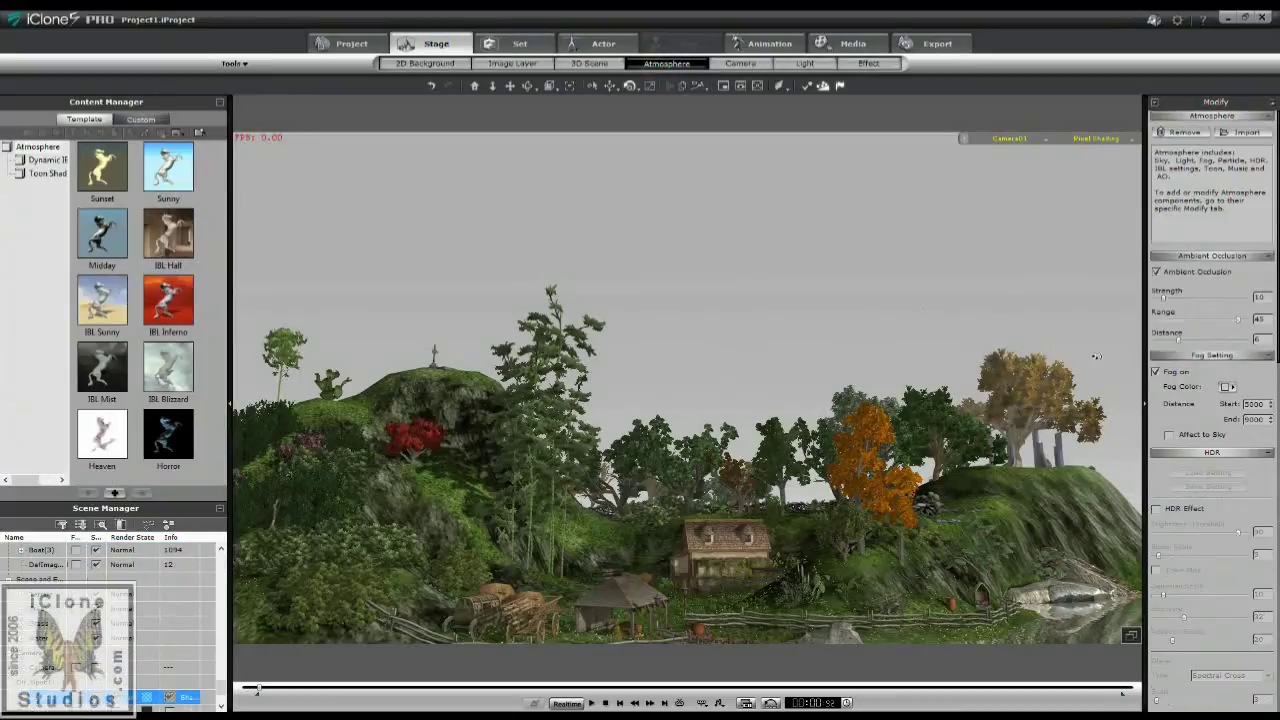
click(432, 86)
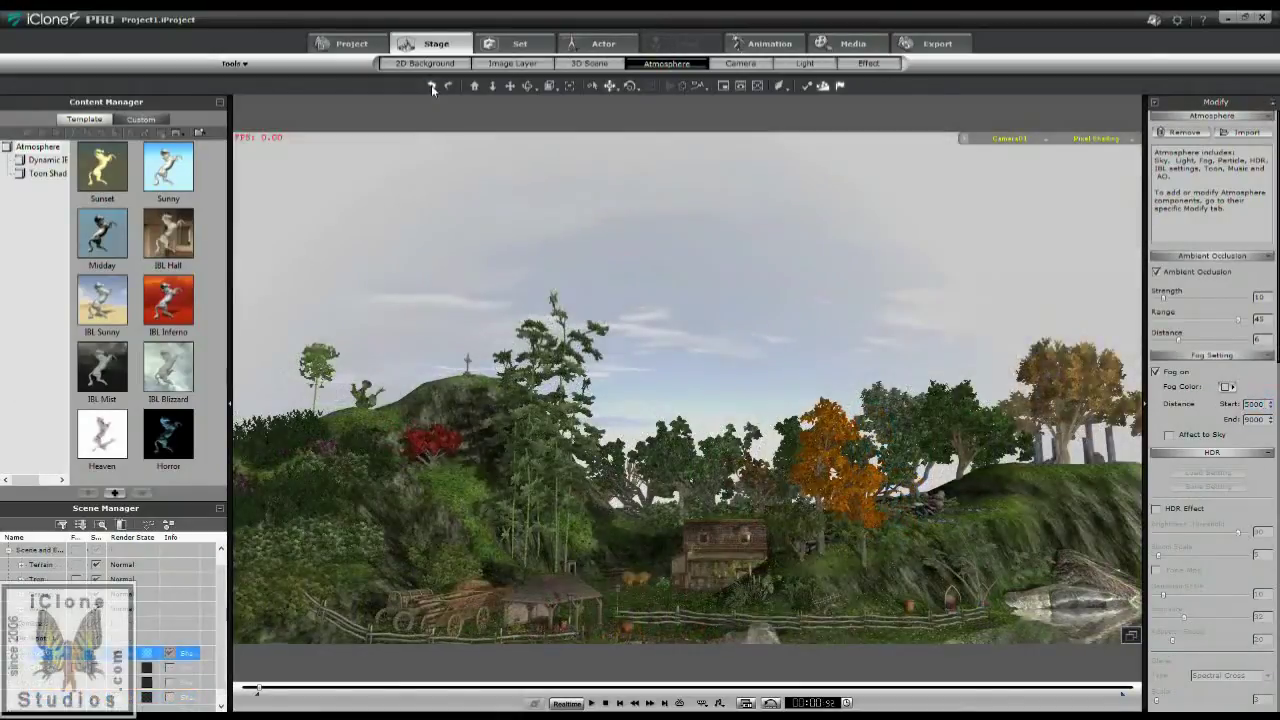
Redo the undone changes and check how the fog covers the island and sky as the view retreats from the cottage.
click(448, 87)
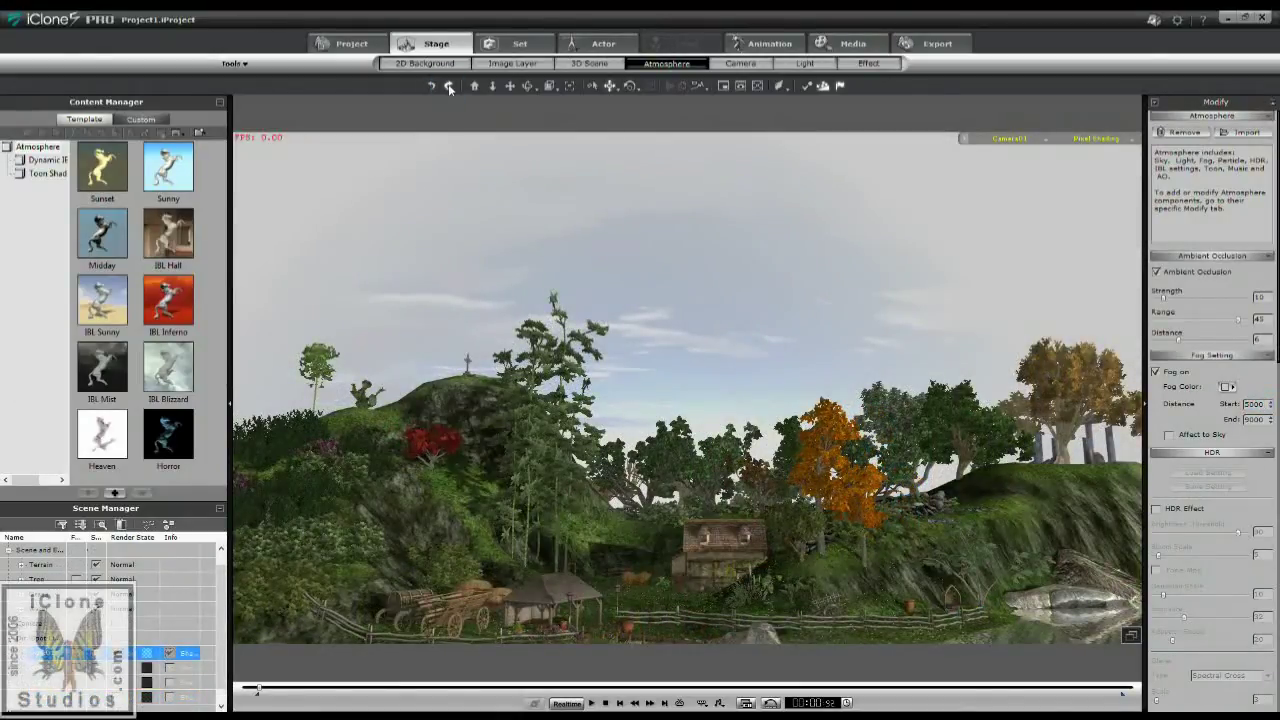
click(448, 85)
click(715, 545)
right_drag(680, 528, 688, 505)
right_drag(677, 342, 713, 567)
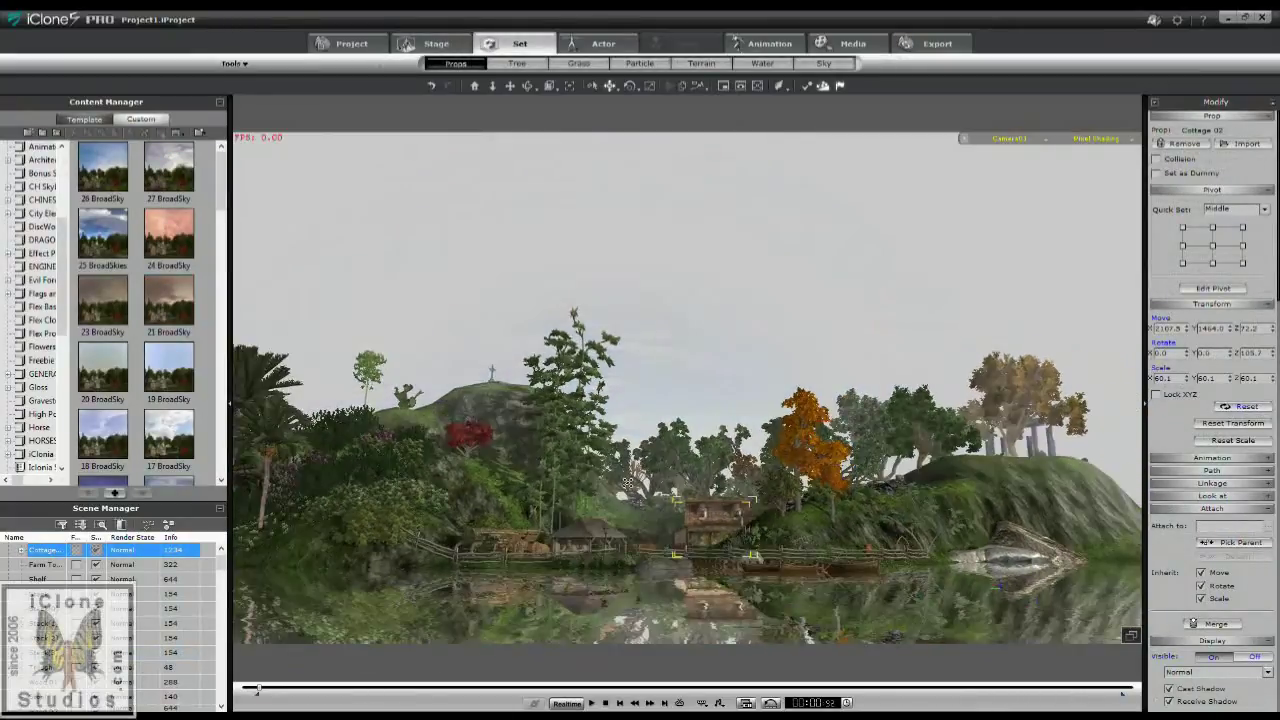
right_drag(688, 337, 697, 510)
right_drag(687, 397, 692, 500)
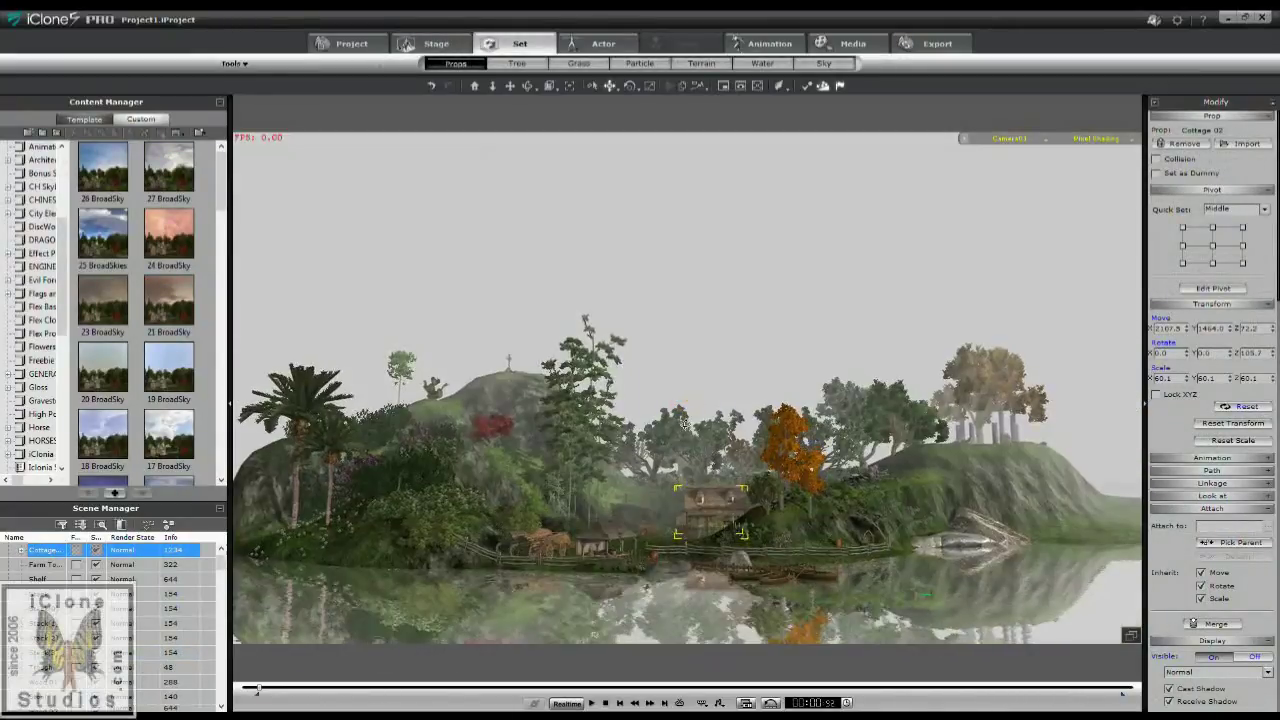
middle_drag(697, 424, 679, 438)
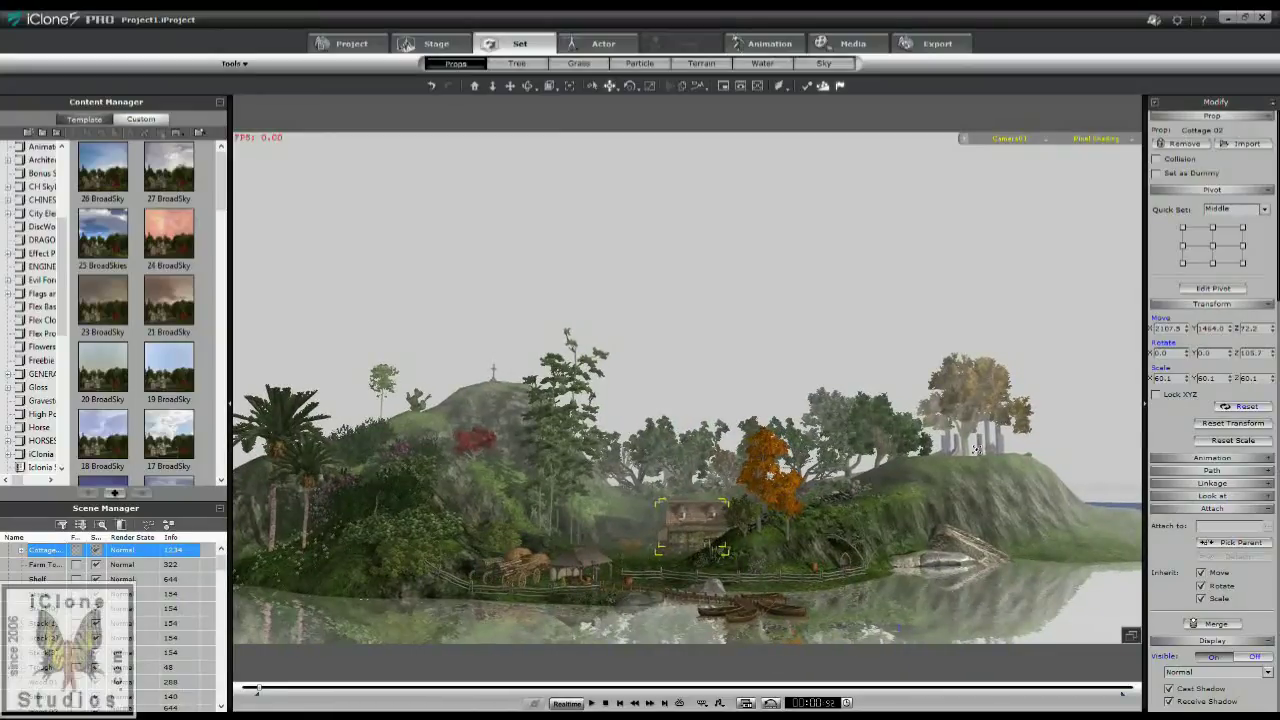
Set the atmosphere fog's end distance to 15000.
click(436, 43)
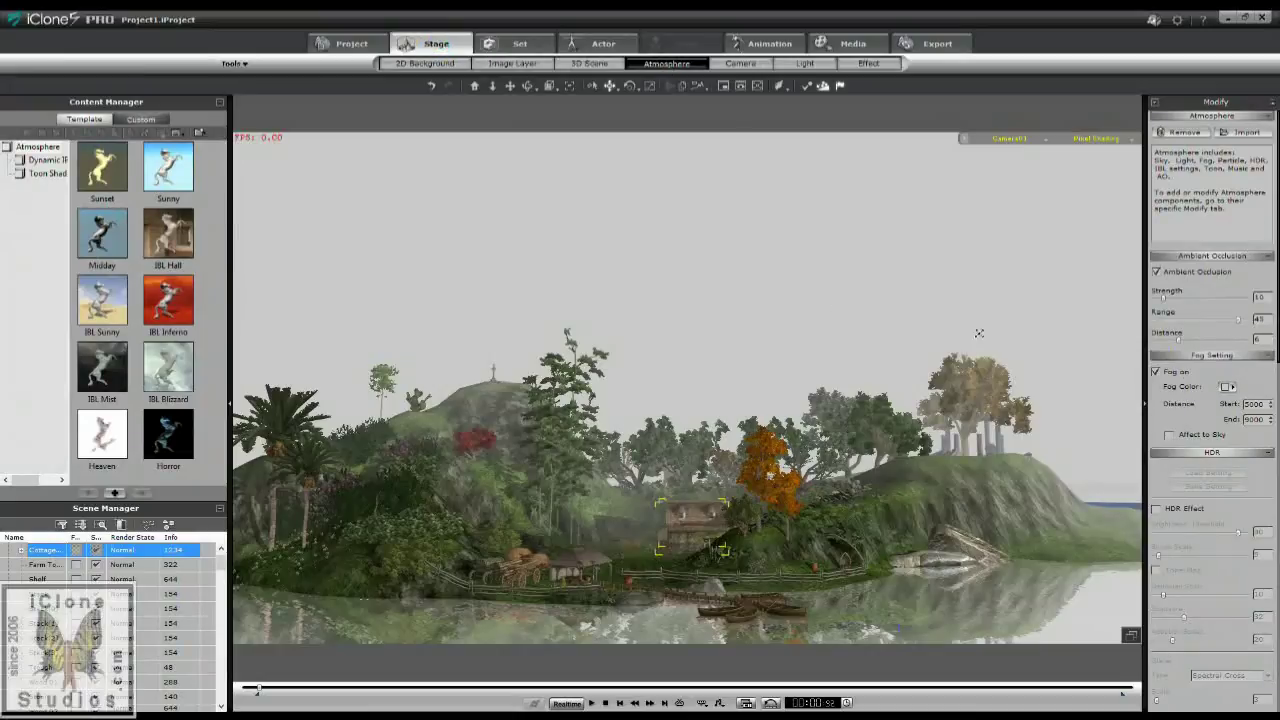
double_click(1256, 403)
double_click(1254, 419)
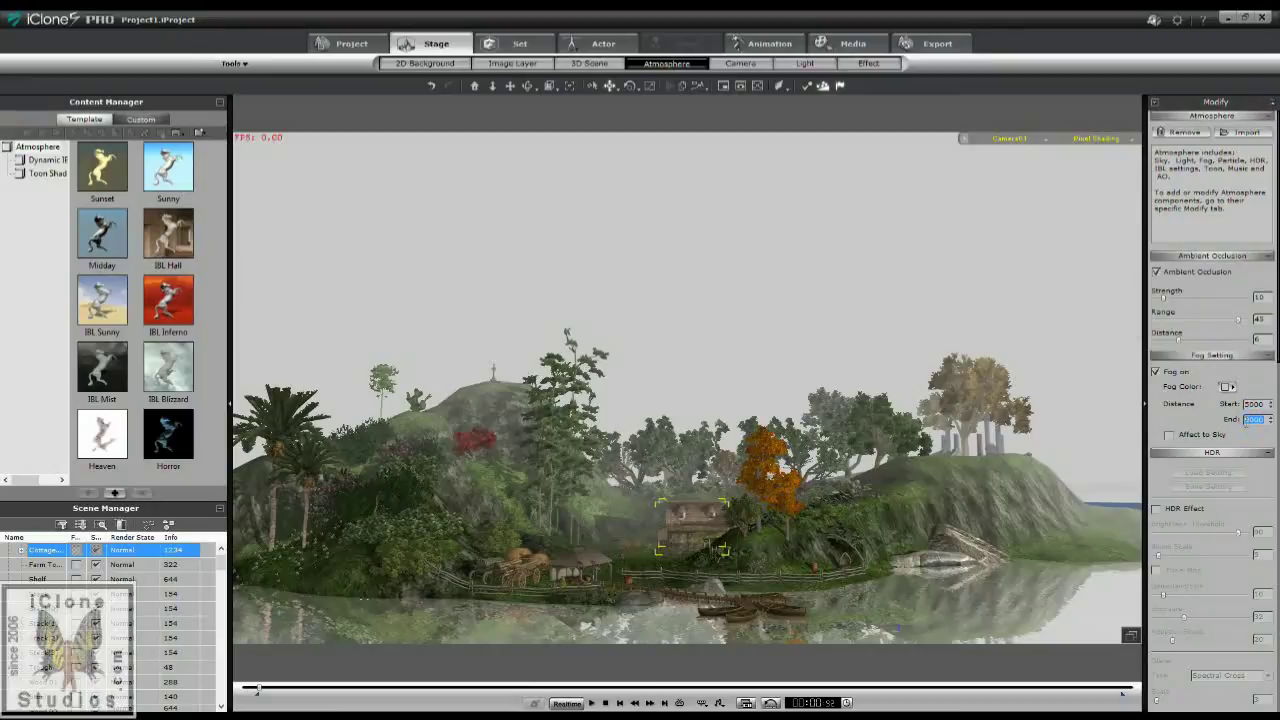
text(15000)
key(Return)
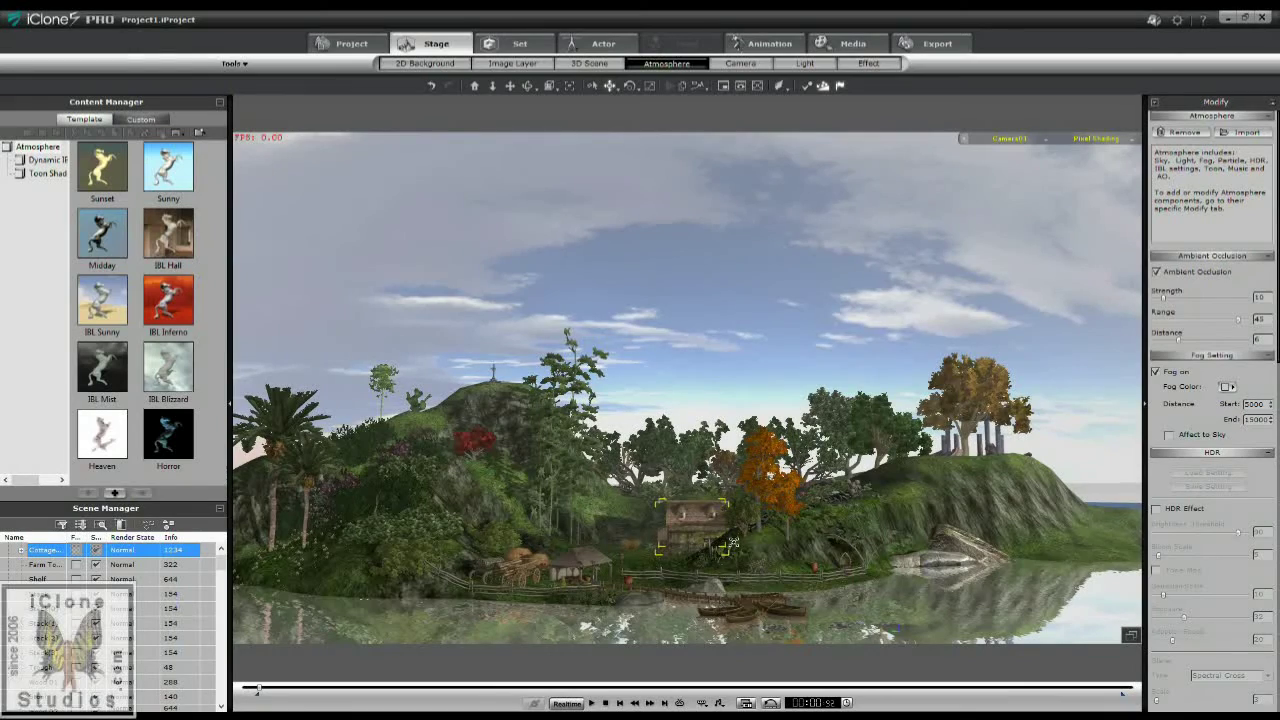
Select the sky image plane and shift it behind the cottage until large white clouds fill the view, with its height at about Z -1670.7.
drag(696, 276, 718, 296)
drag(752, 510, 709, 490)
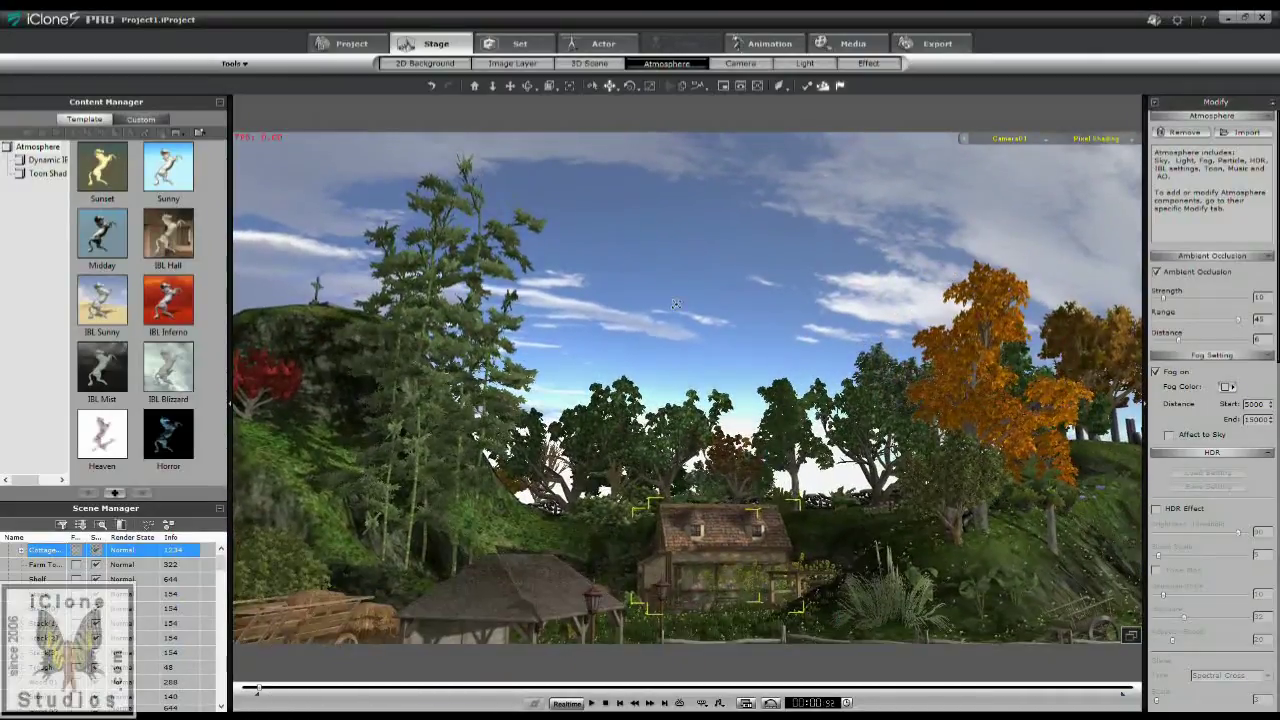
click(615, 273)
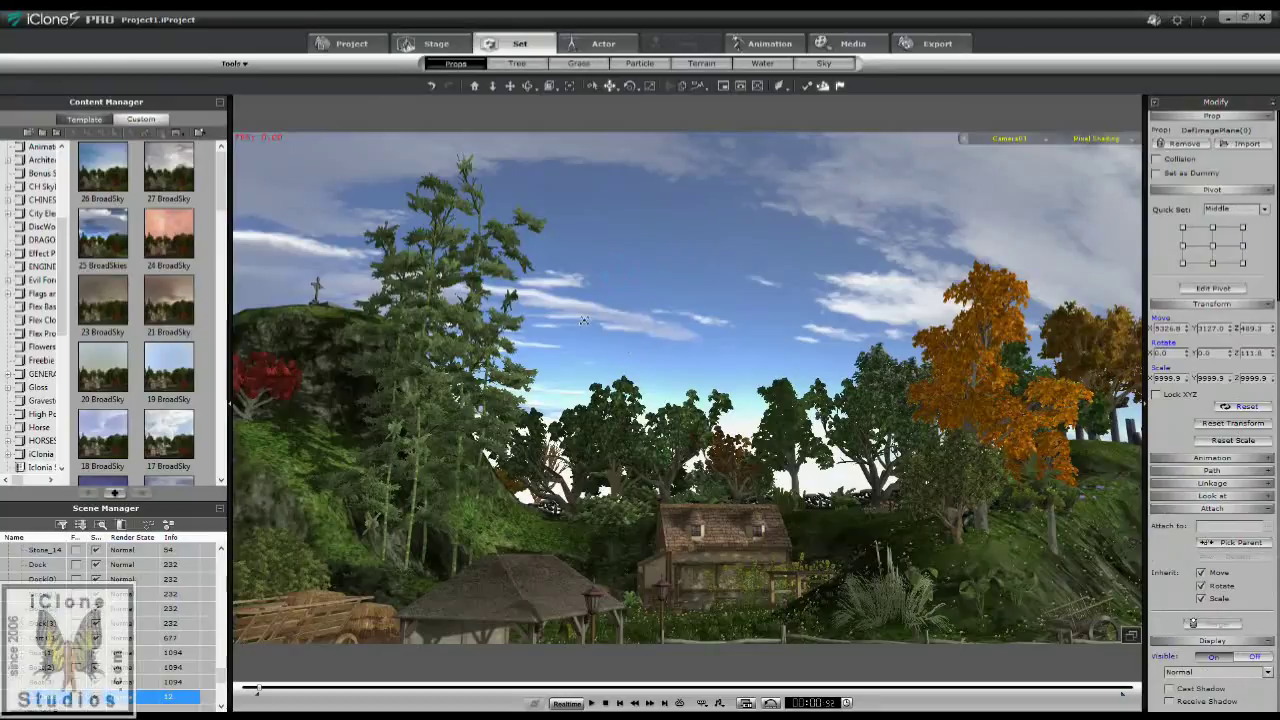
drag(607, 290, 695, 318)
drag(579, 320, 561, 297)
drag(554, 508, 607, 290)
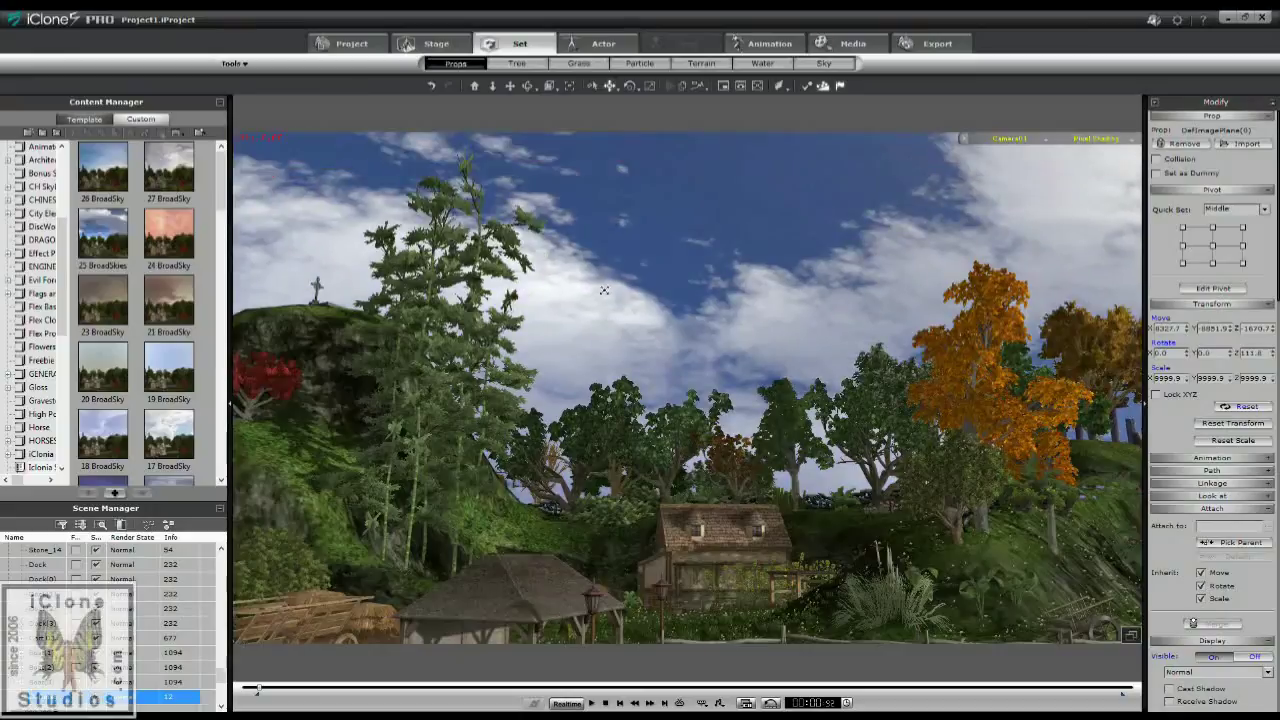
drag(730, 256, 689, 265)
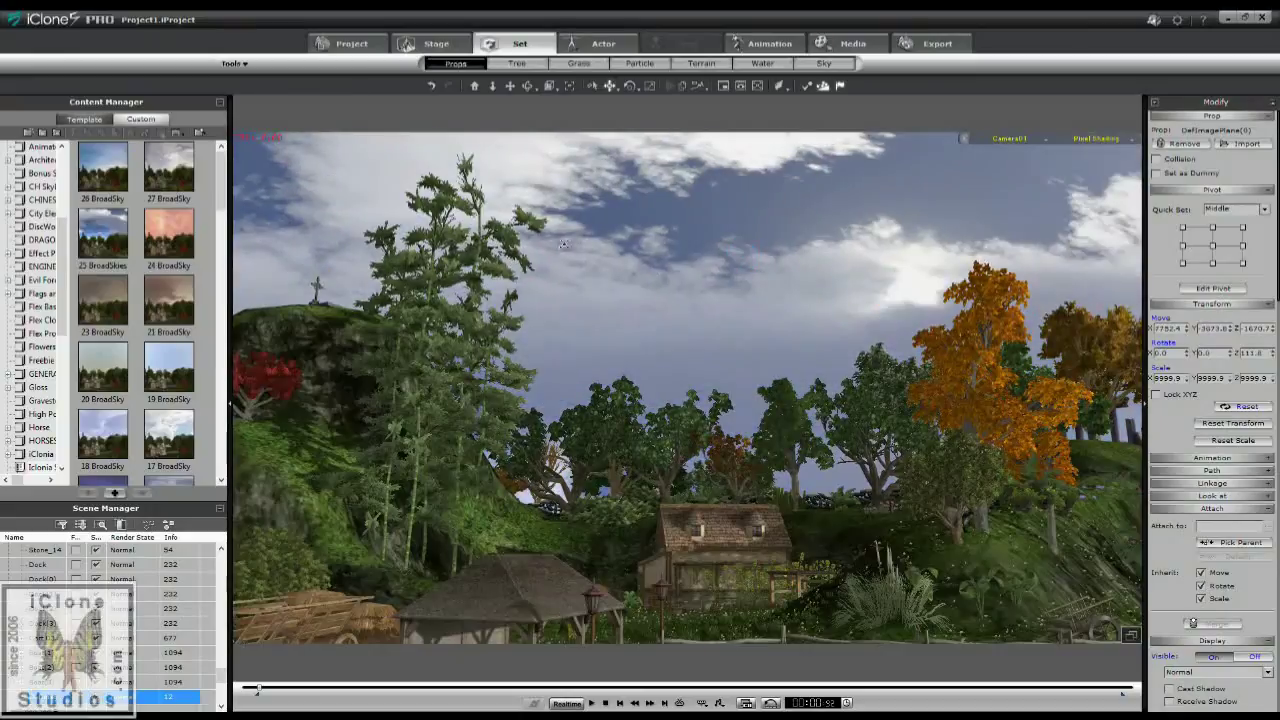
Rotate the sky image plane to about Z 107.6° and reposition it at a height of about Z -910.7.
drag(591, 248, 601, 346)
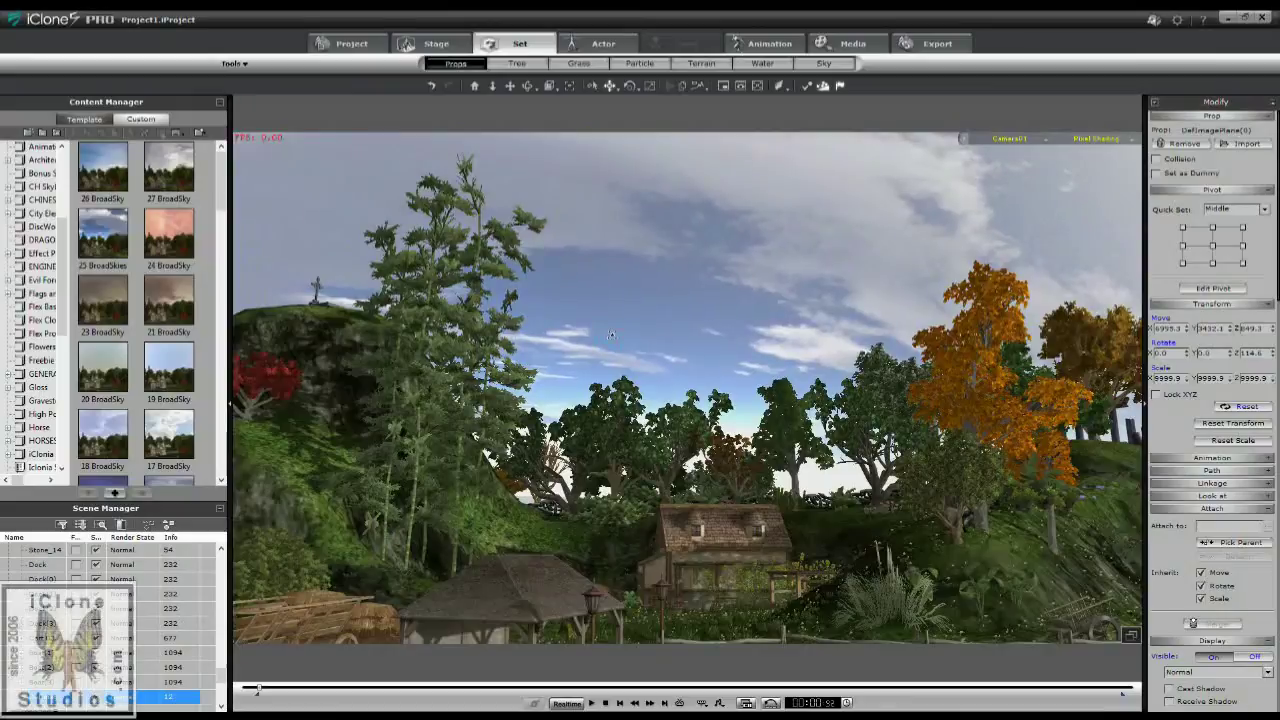
drag(742, 338, 673, 410)
drag(619, 352, 575, 260)
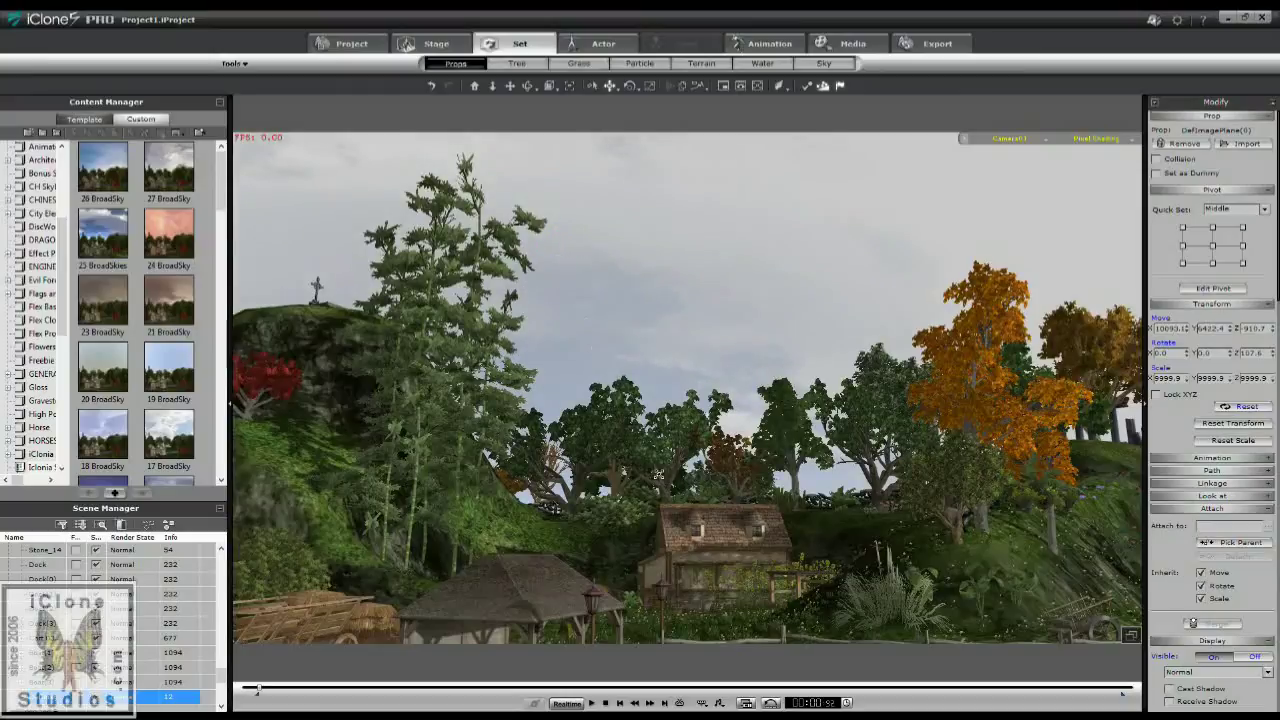
Bring the sky image plane closer behind the whole island so blue sky and scattered clouds fill the backdrop.
click(688, 528)
right_drag(706, 523, 726, 583)
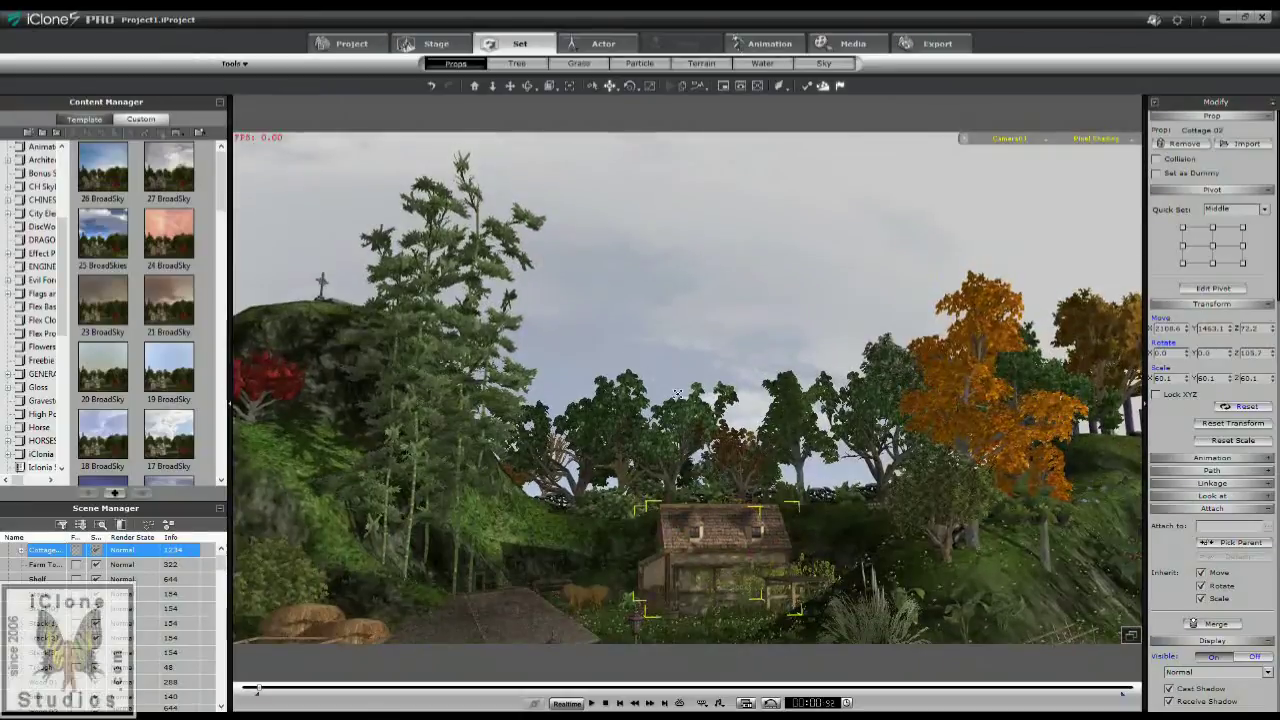
scroll(674, 358, down, 10)
right_drag(686, 439, 686, 391)
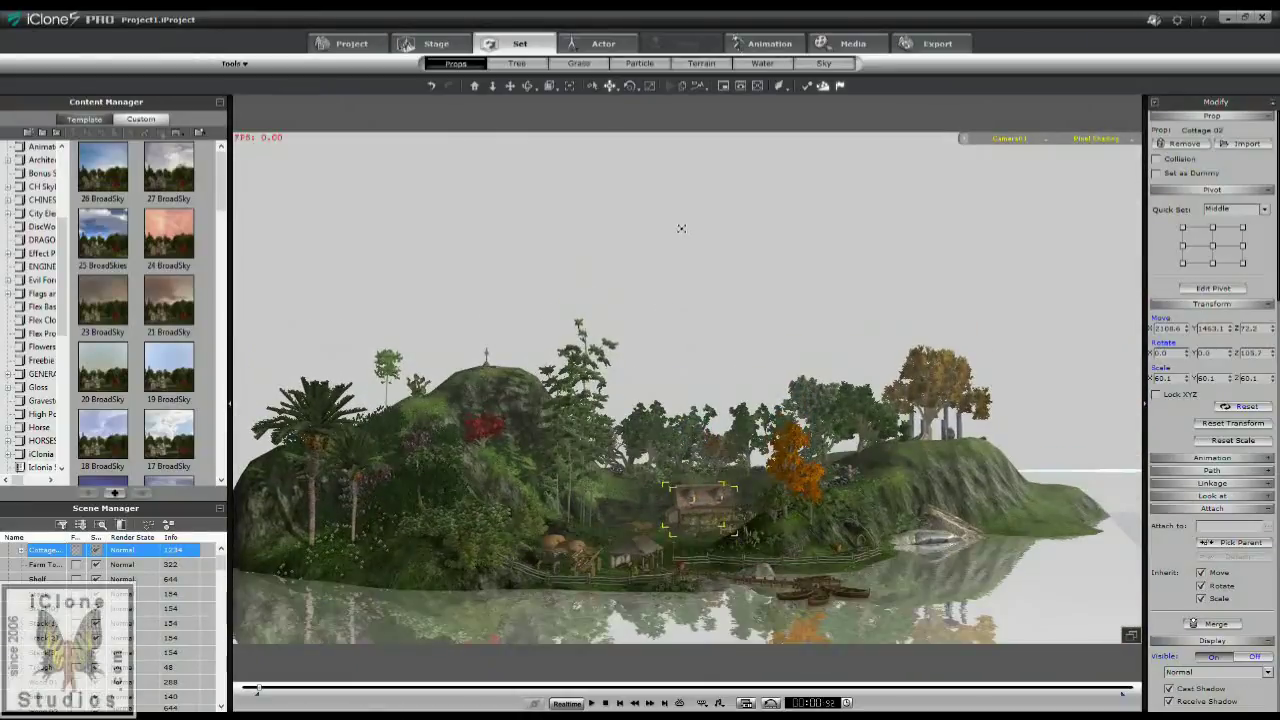
click(668, 266)
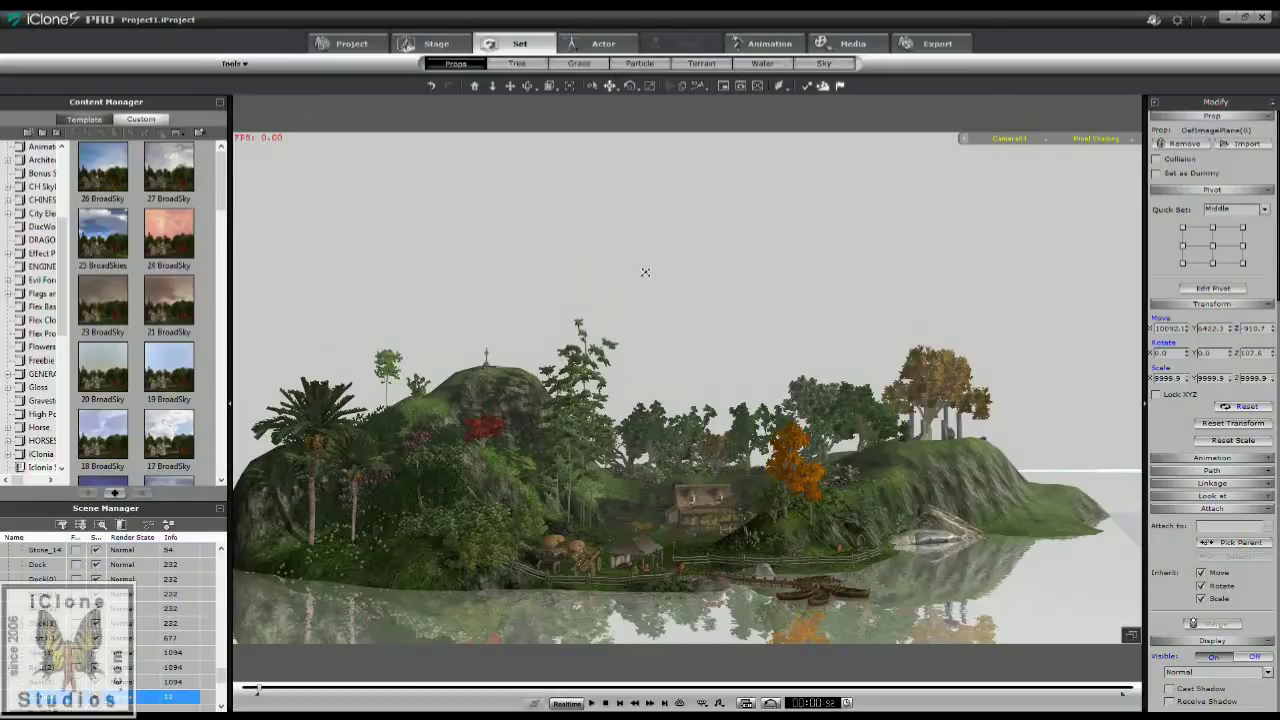
drag(666, 221, 687, 306)
drag(692, 260, 687, 328)
mouse_move(686, 218)
mouse_down()
mouse_move(682, 430)
mouse_move(691, 311)
mouse_move(720, 354)
mouse_up()
drag(710, 252, 735, 409)
mouse_move(718, 278)
mouse_down()
mouse_move(729, 486)
mouse_move(700, 272)
mouse_move(714, 392)
mouse_move(700, 492)
mouse_move(664, 548)
mouse_move(656, 459)
mouse_up()
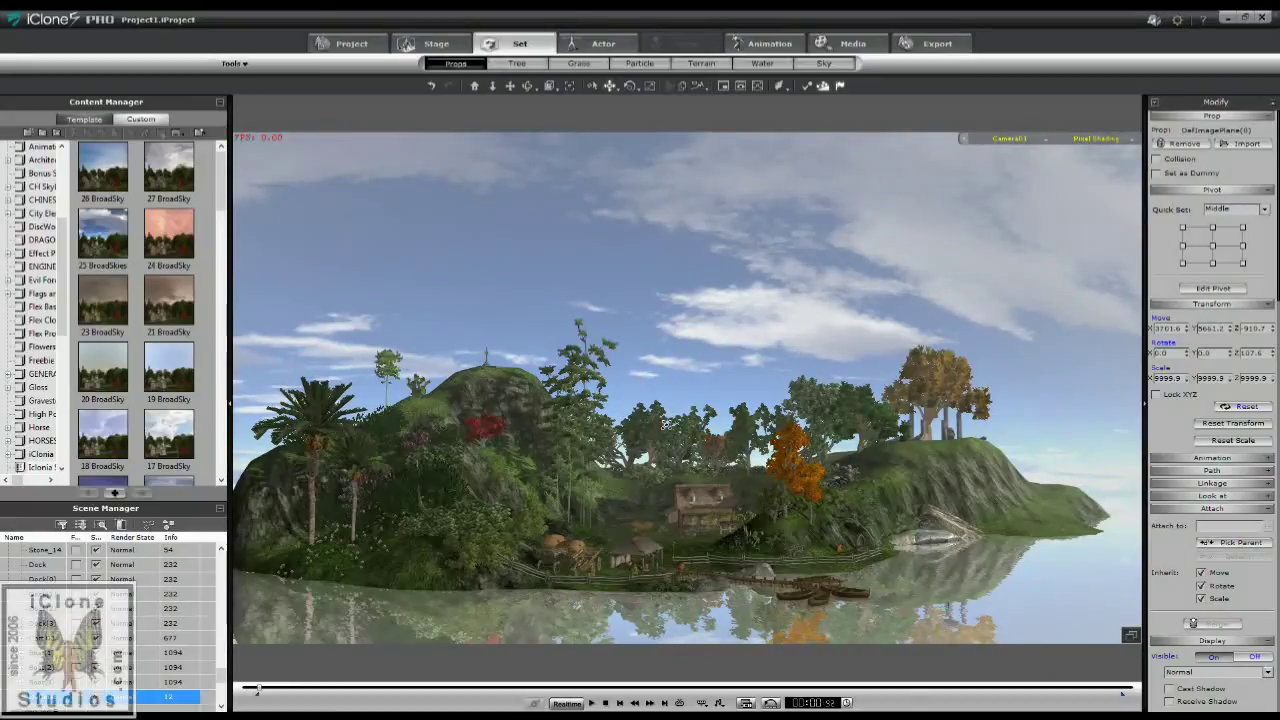
Rotate the sky image plane to about Z 98.4° and reposition its clouds behind the island, with its height at about Z -150.7.
drag(673, 374, 676, 332)
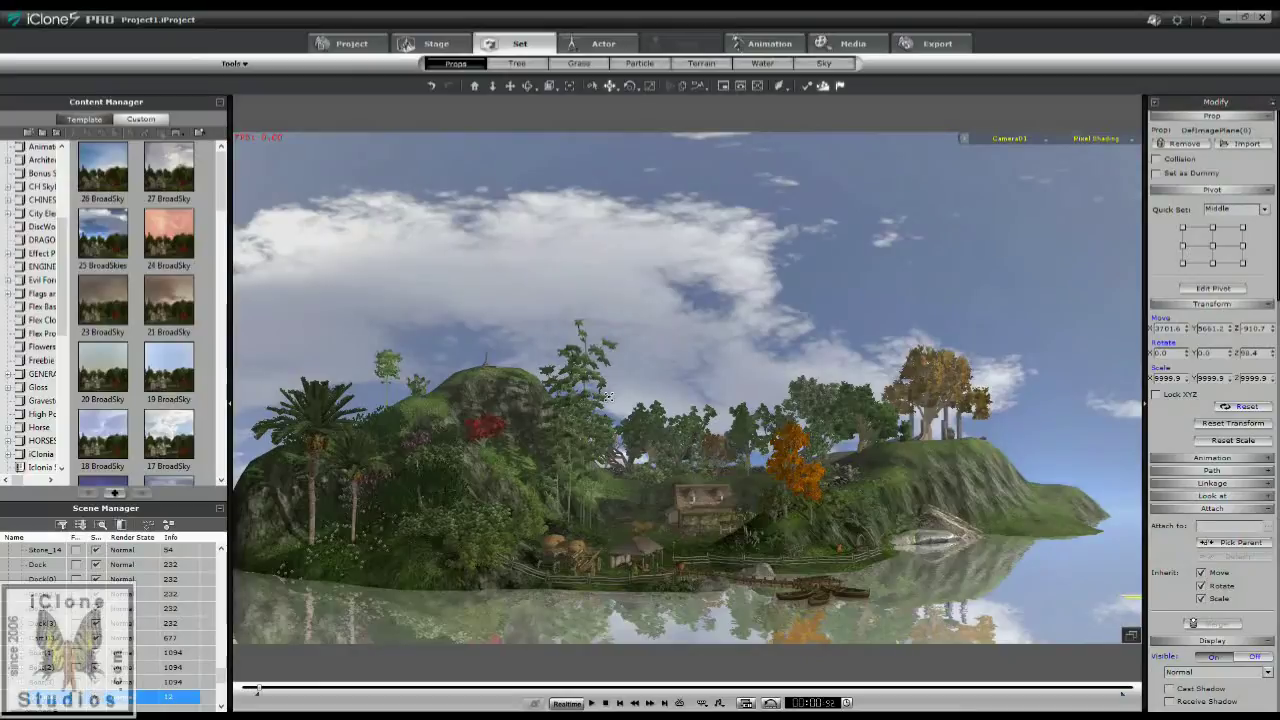
drag(668, 376, 590, 299)
drag(500, 316, 707, 316)
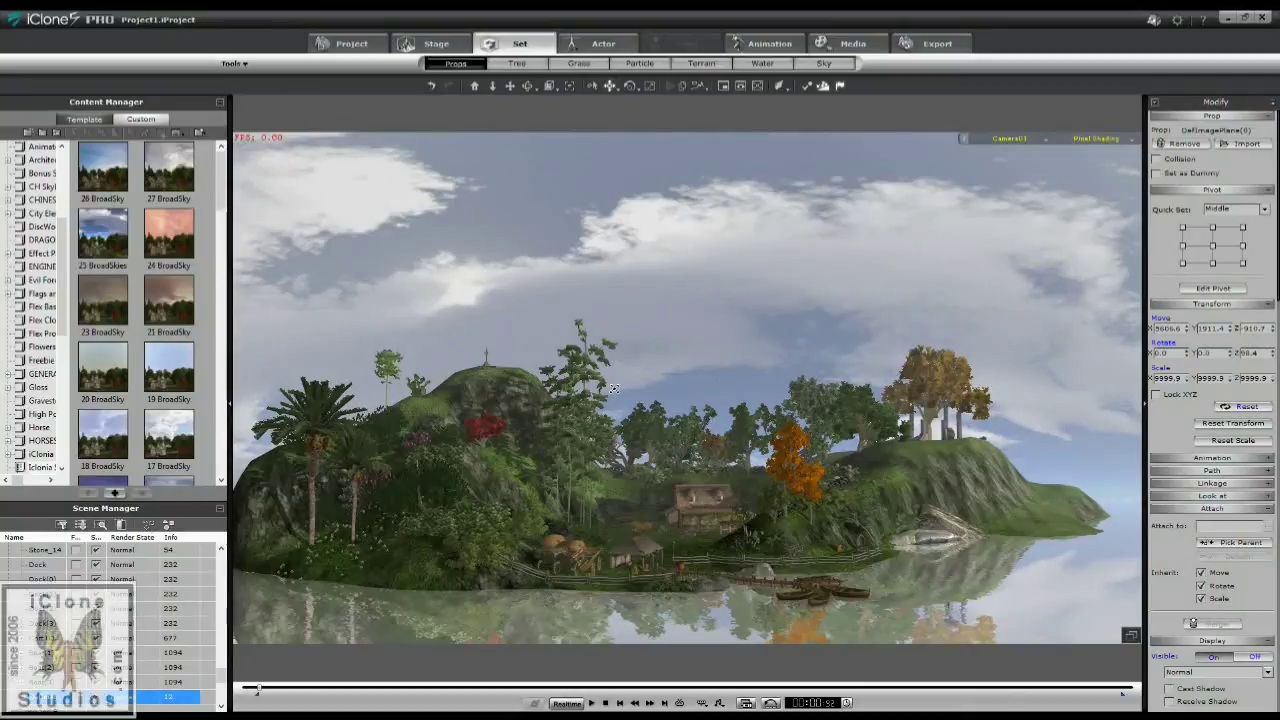
drag(574, 326, 709, 294)
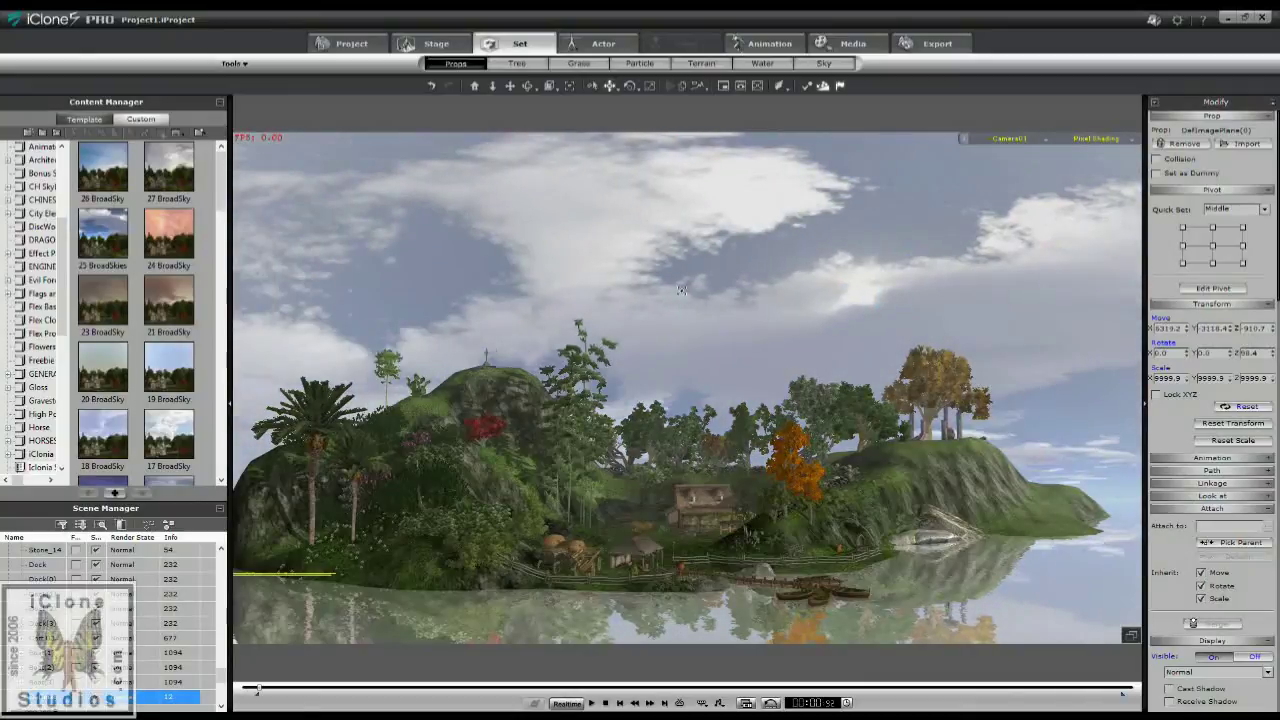
drag(535, 302, 637, 312)
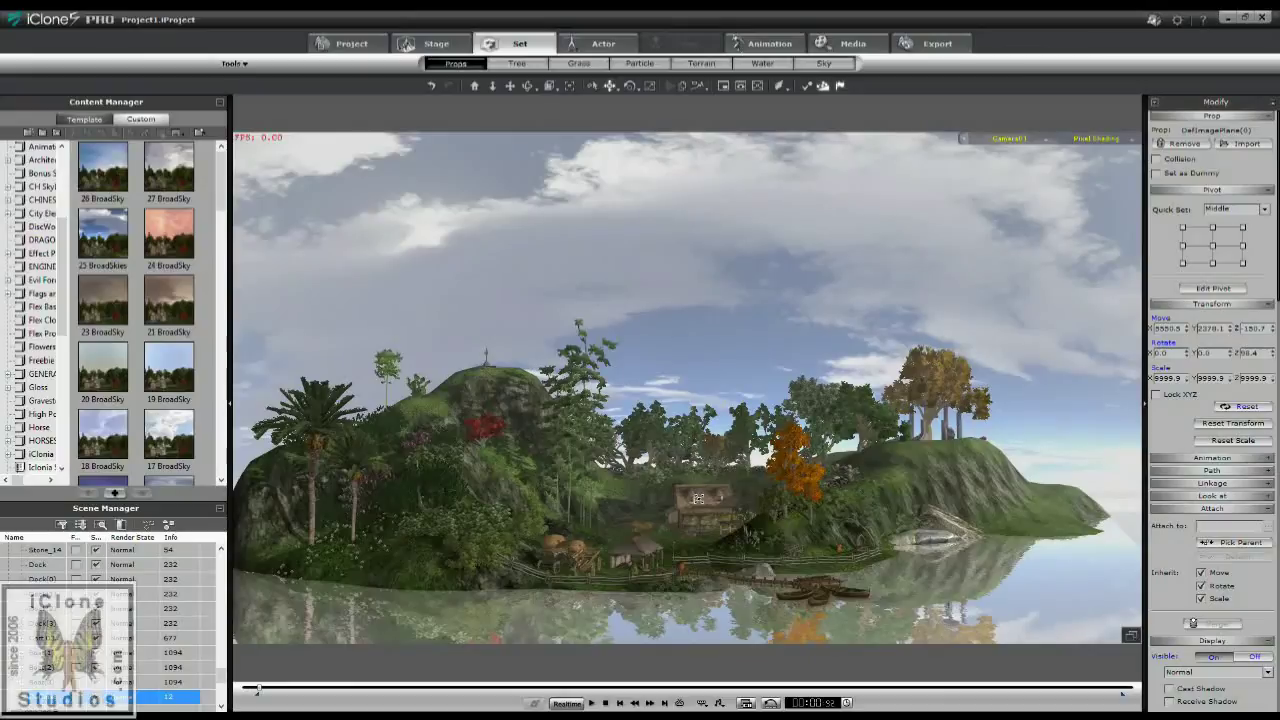
Frame the cottage across the water and slightly lower the ambient occlusion strength and range.
click(696, 494)
scroll(702, 551, up, 5)
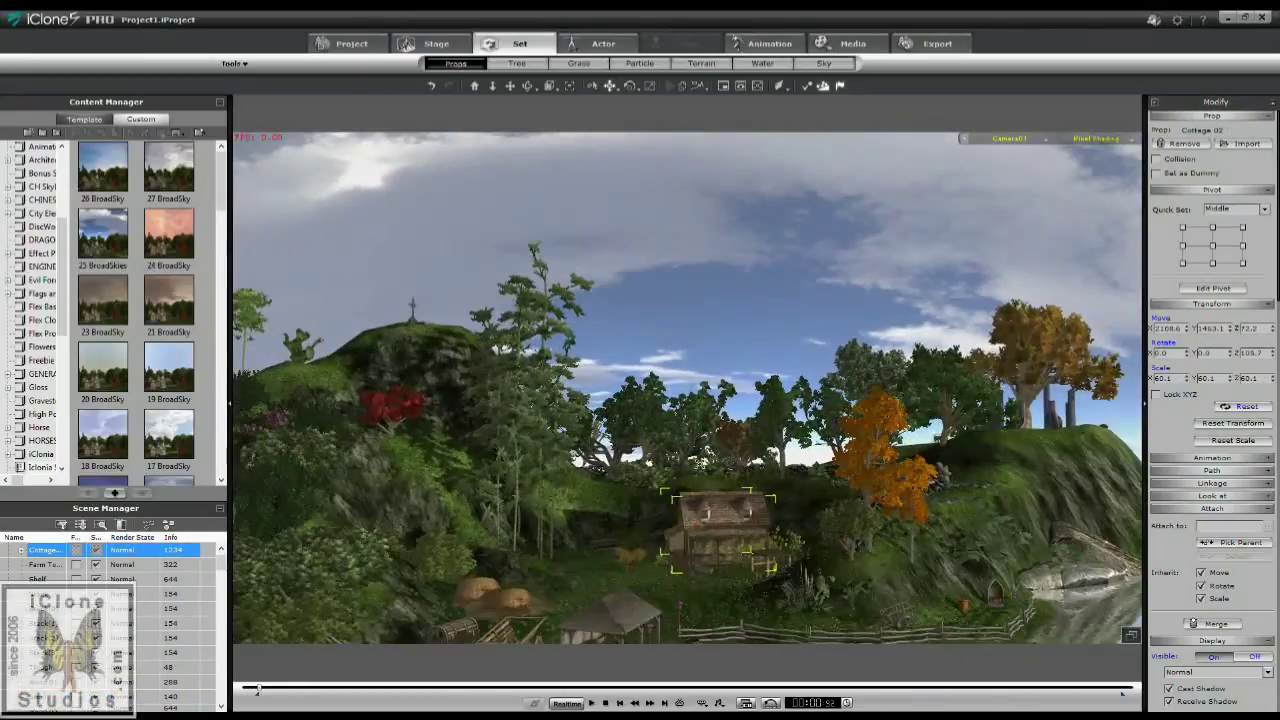
middle_drag(701, 463, 691, 430)
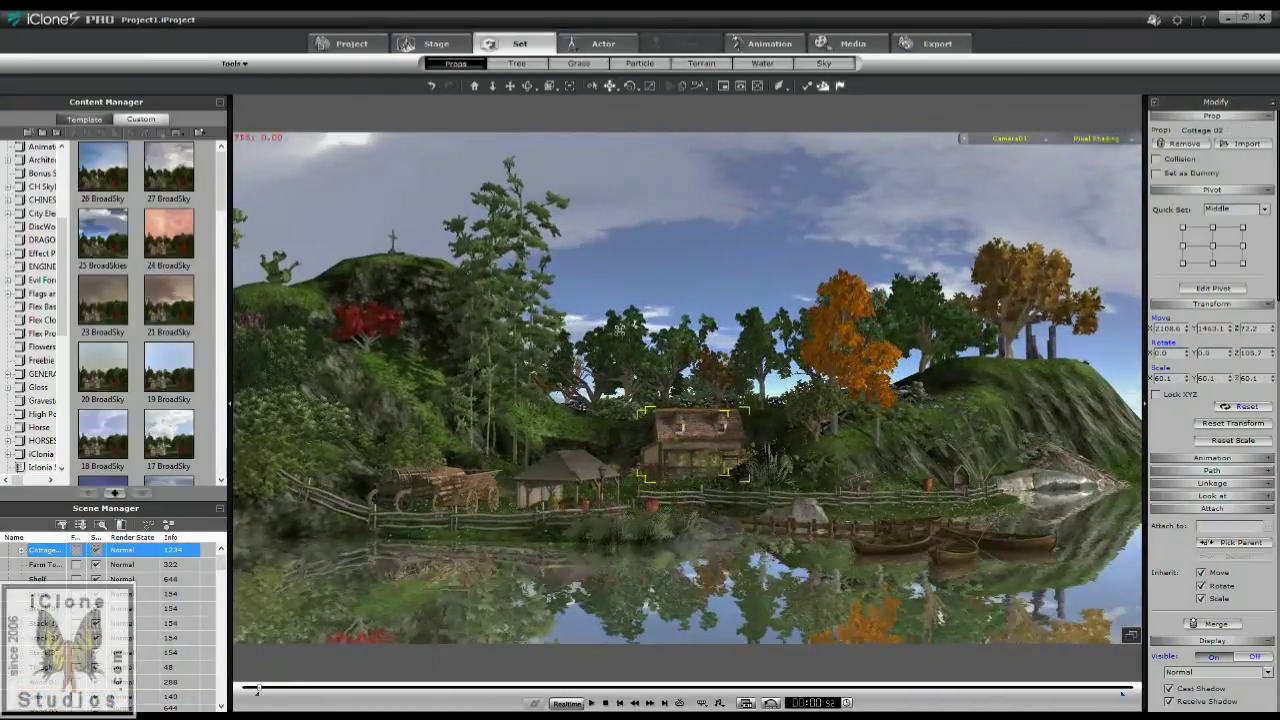
click(445, 44)
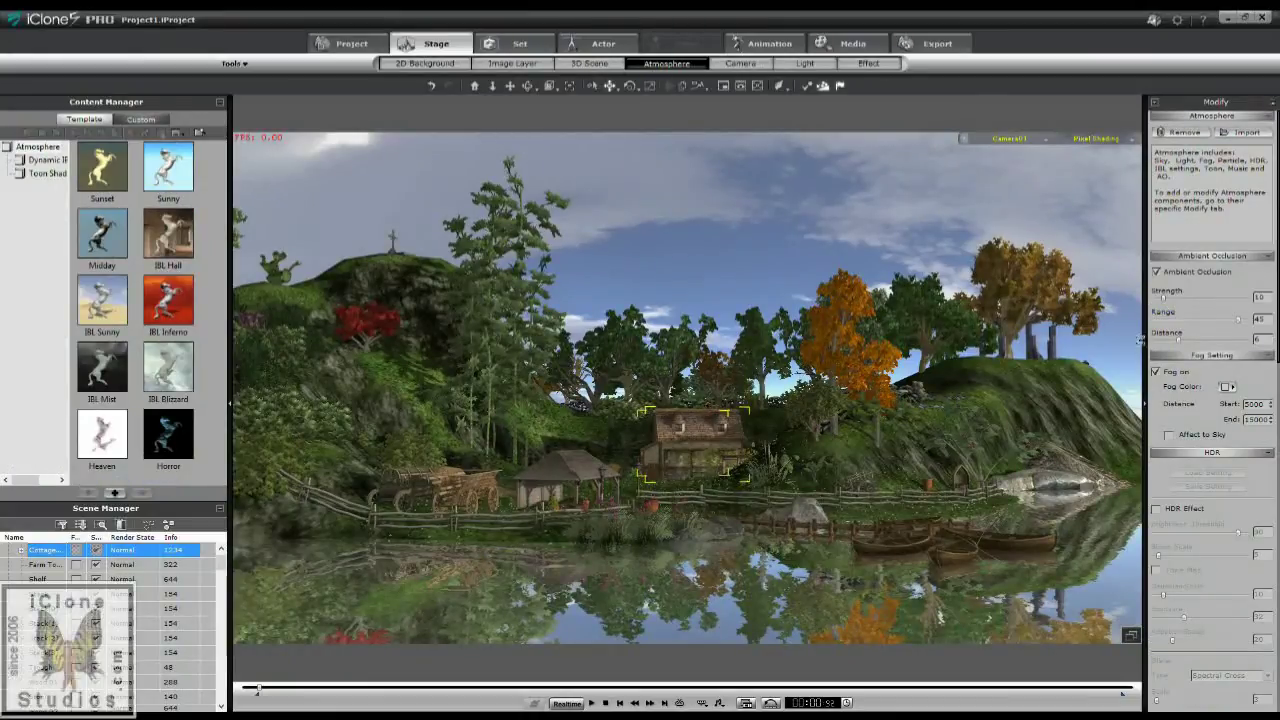
mouse_move(1164, 302)
mouse_down()
mouse_move(1186, 302)
mouse_move(1143, 304)
mouse_move(1160, 302)
mouse_up()
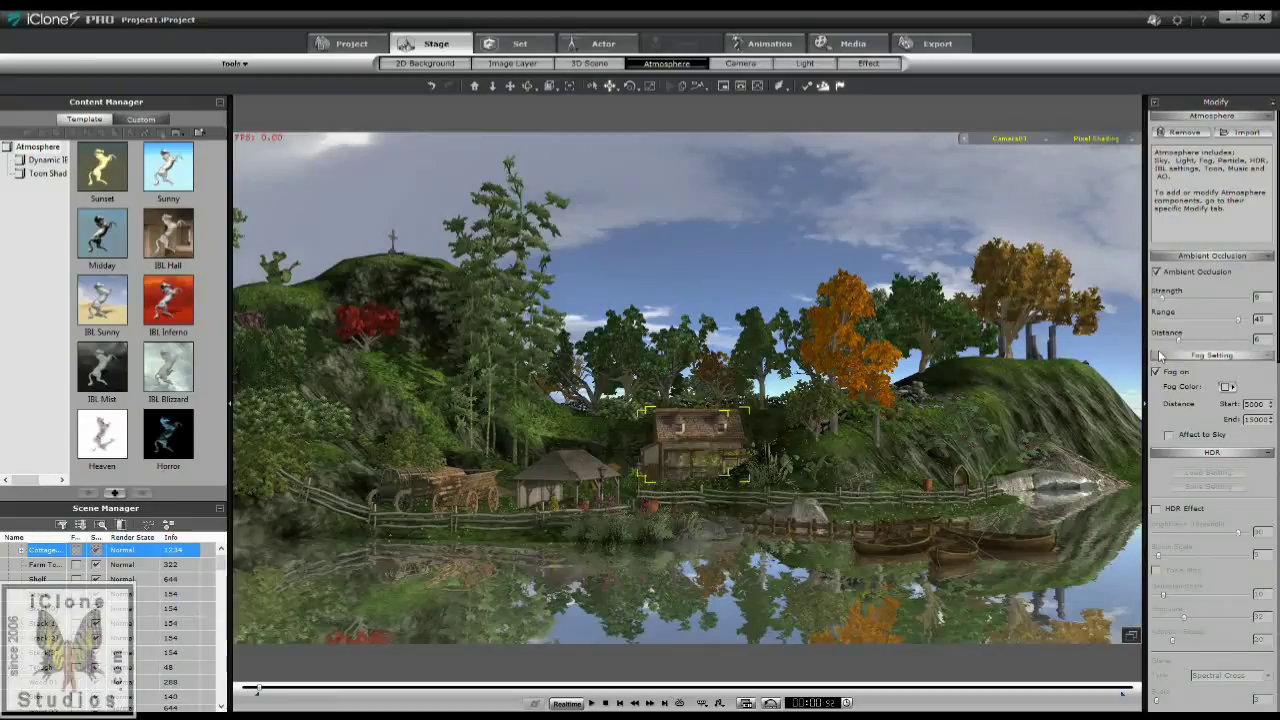
drag(1240, 322, 1225, 321)
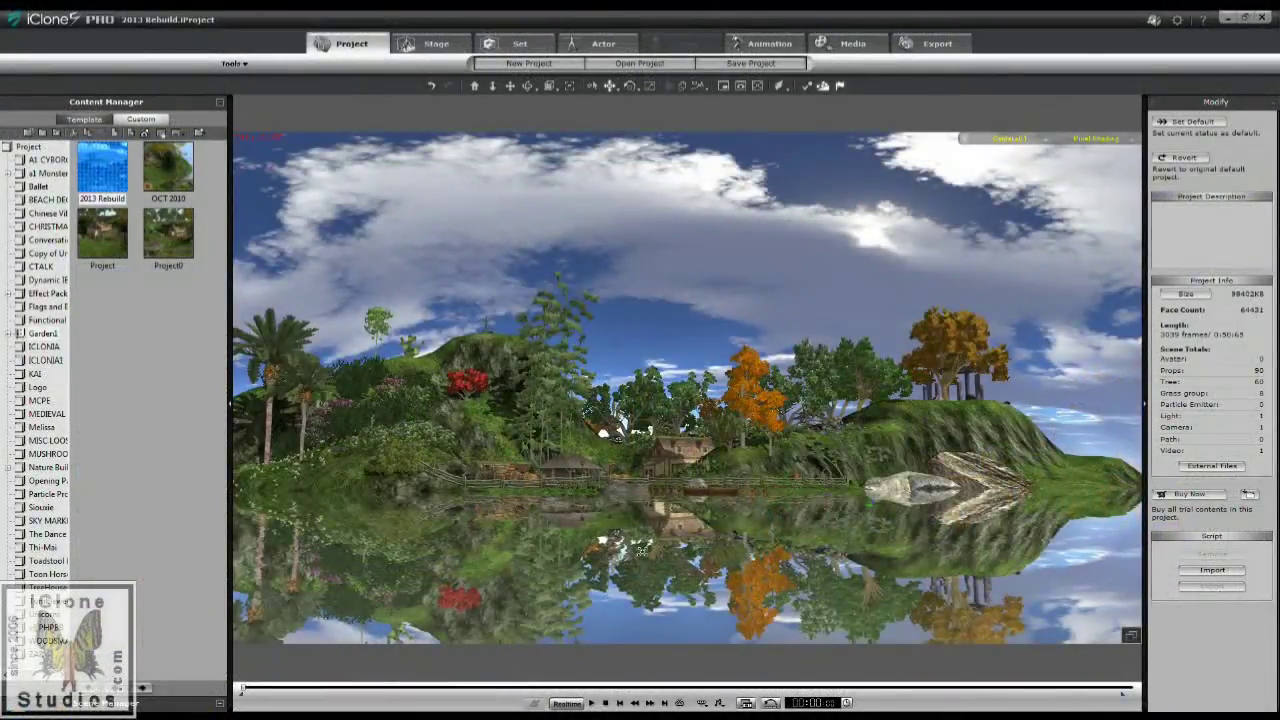
Turn on ambient occlusion in the 2013 Rebuild project and set strength to 10, range to 46 and distance to 7.
right_drag(658, 510, 560, 304)
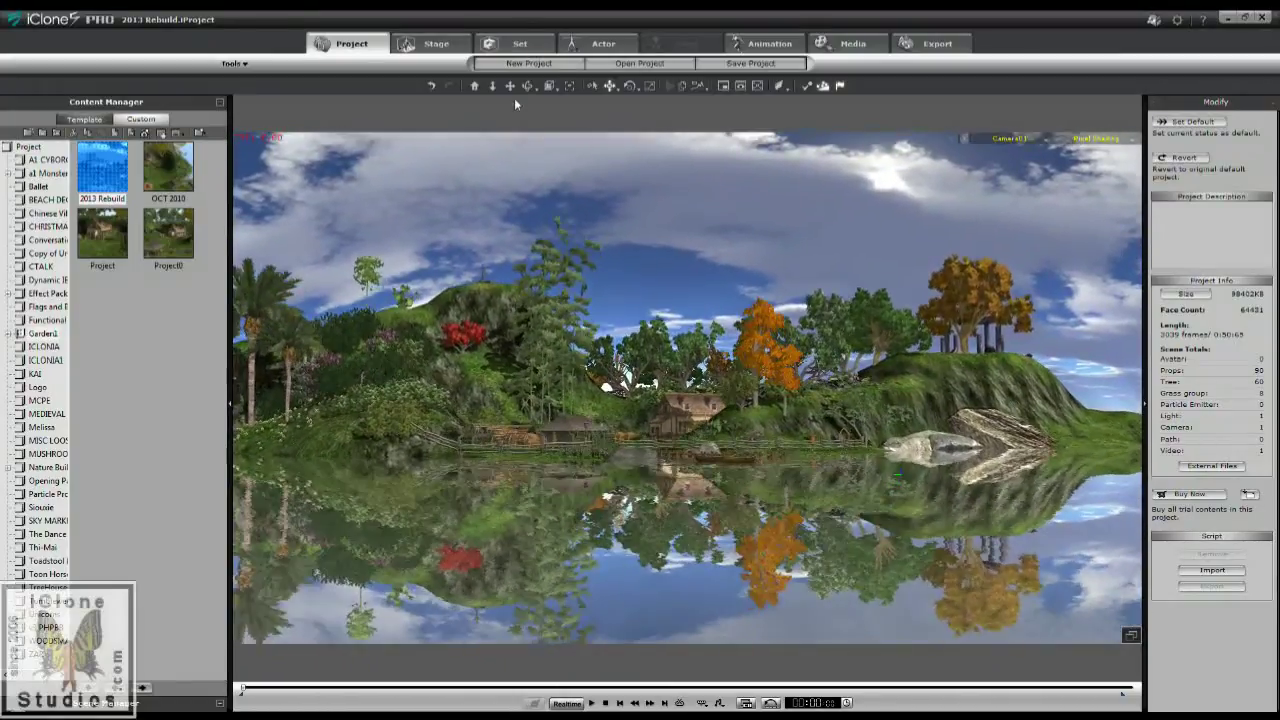
click(436, 43)
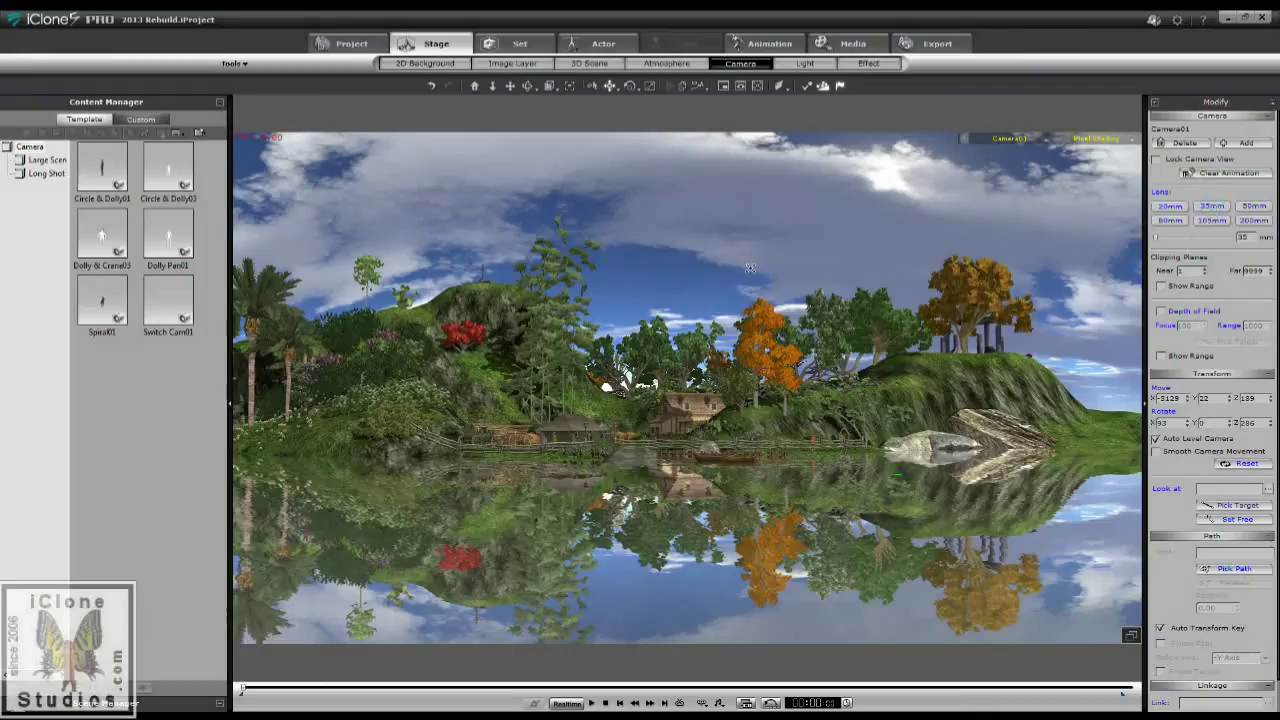
click(646, 63)
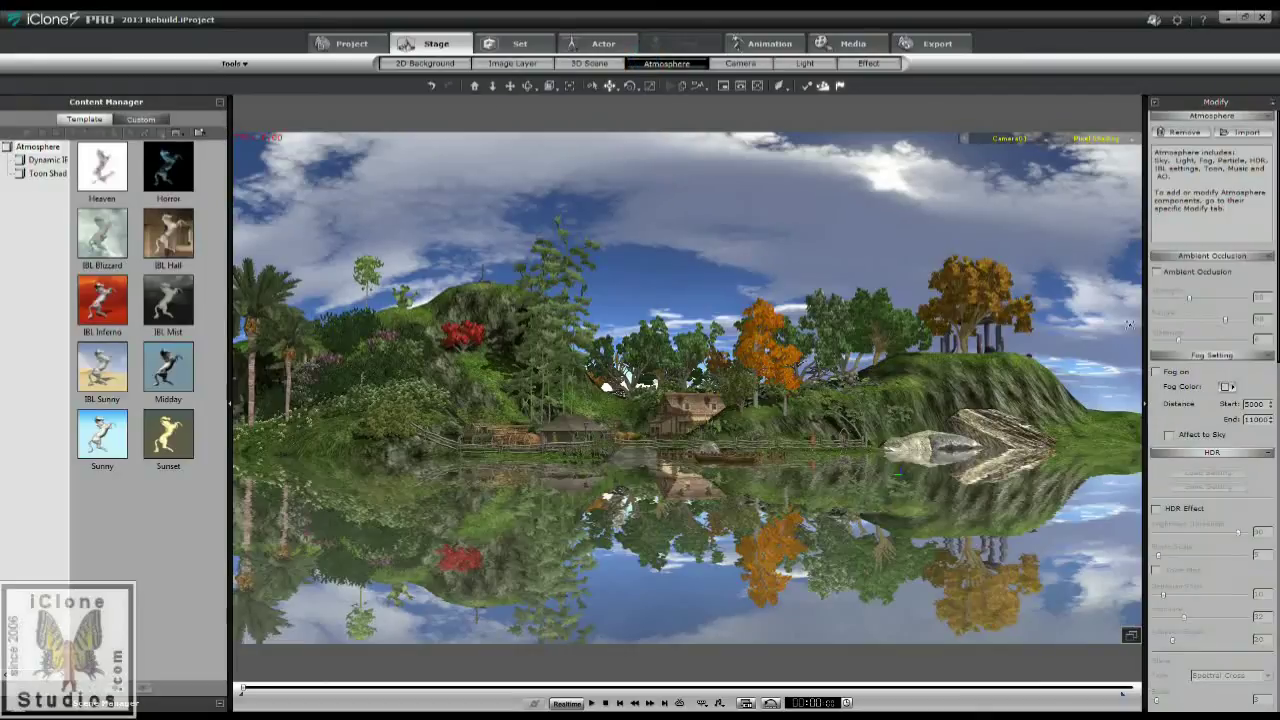
click(1160, 273)
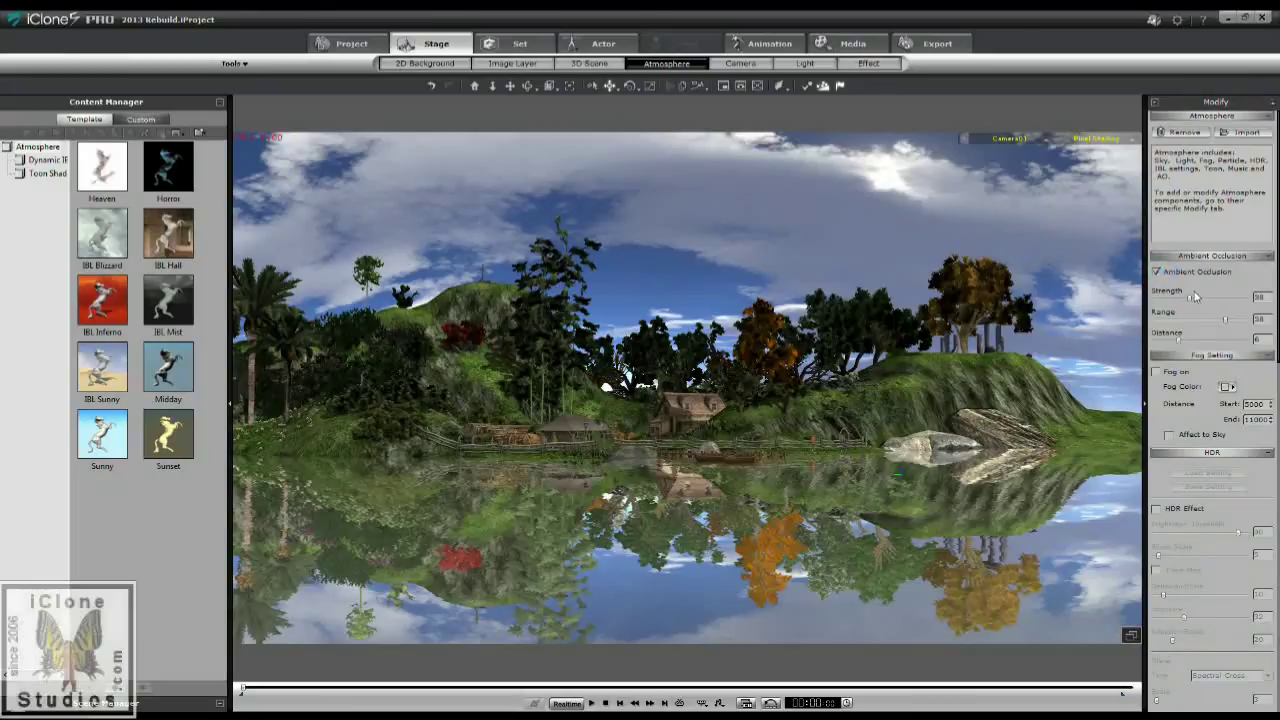
click(1195, 297)
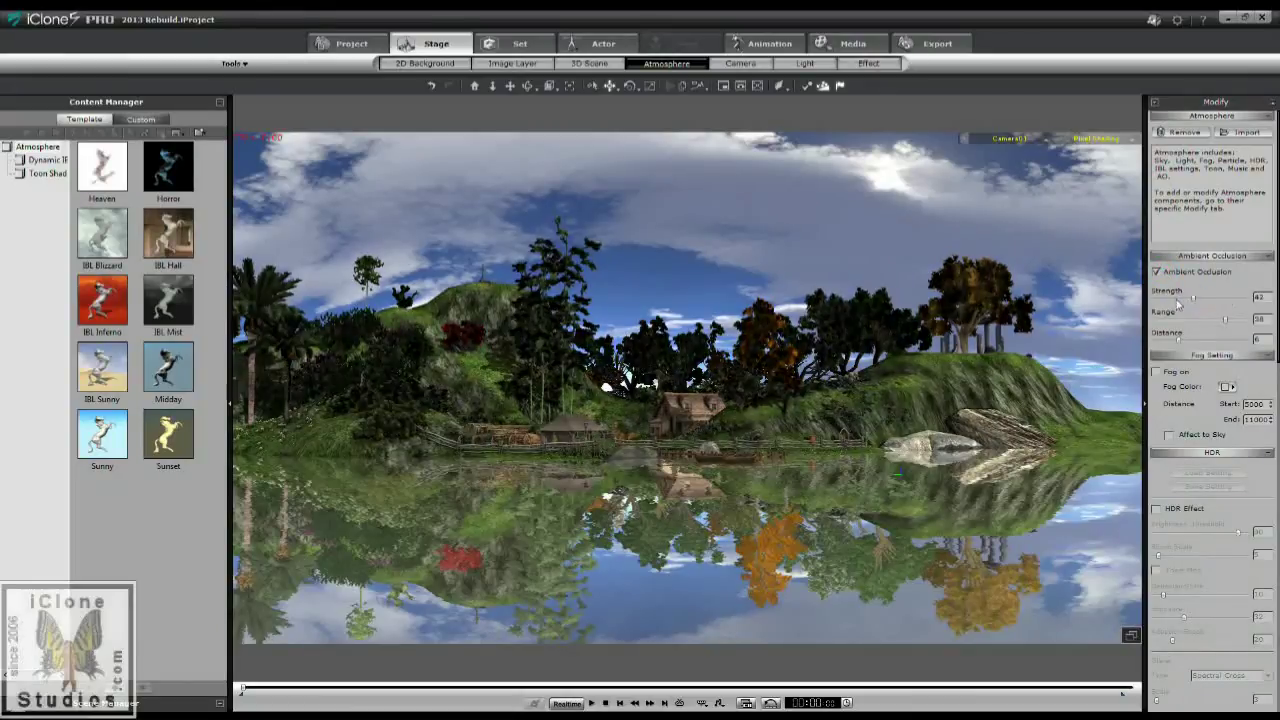
drag(1178, 300, 1153, 298)
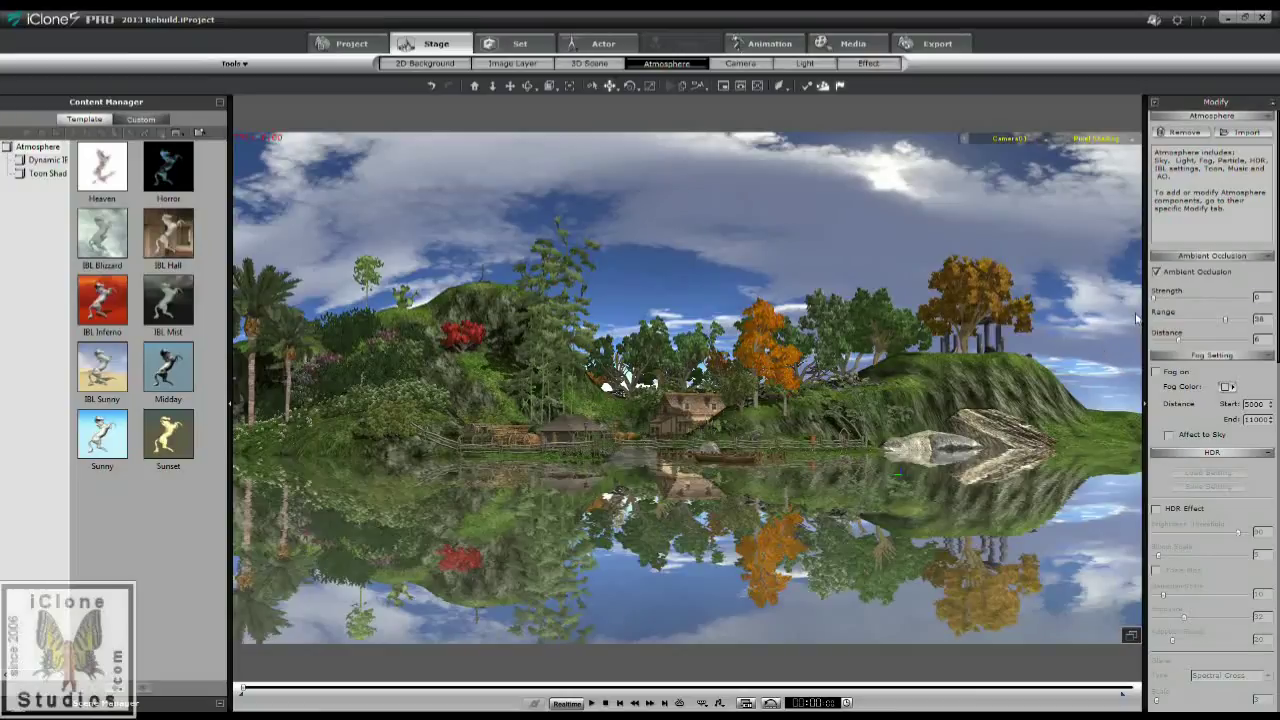
drag(1155, 314, 1167, 313)
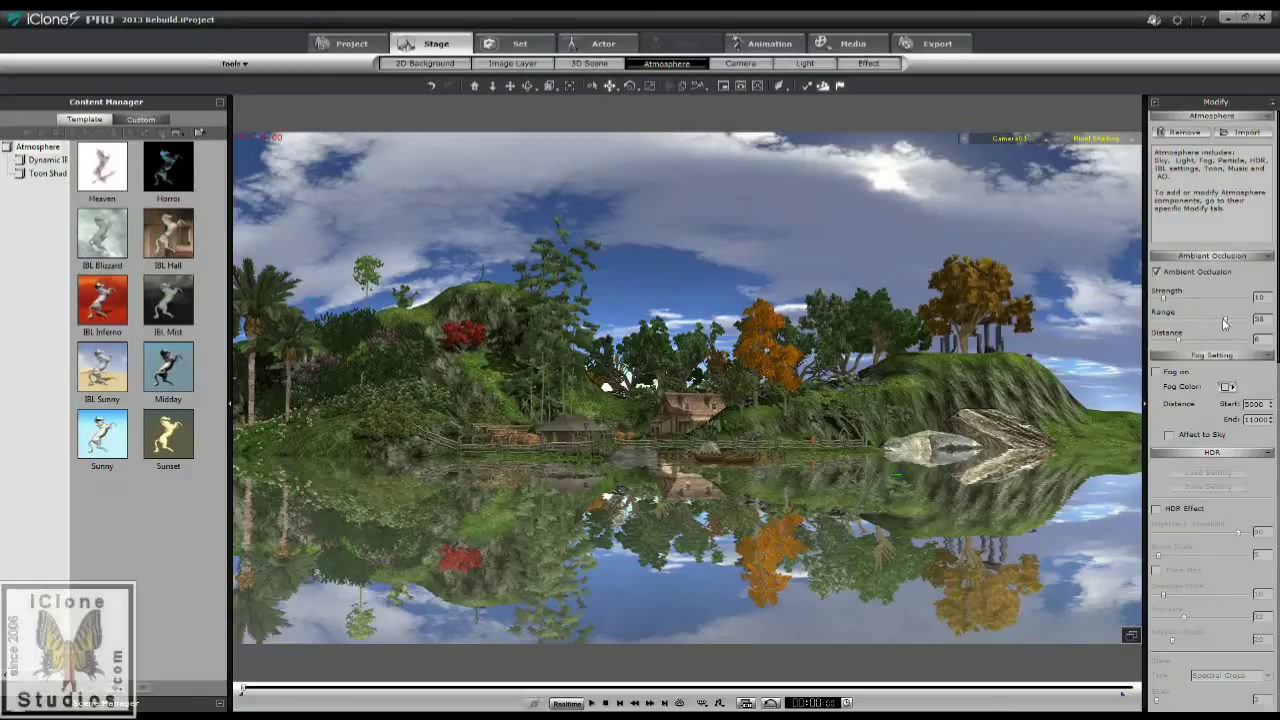
mouse_move(1225, 322)
mouse_down()
mouse_move(1180, 330)
mouse_move(1238, 323)
mouse_move(1178, 343)
mouse_move(1207, 343)
mouse_move(1149, 343)
mouse_move(1213, 346)
mouse_move(1183, 344)
mouse_up()
Show Camera01's Transform track in the timeline, inspect the camera position at frame 4 and close the timeline.
click(745, 703)
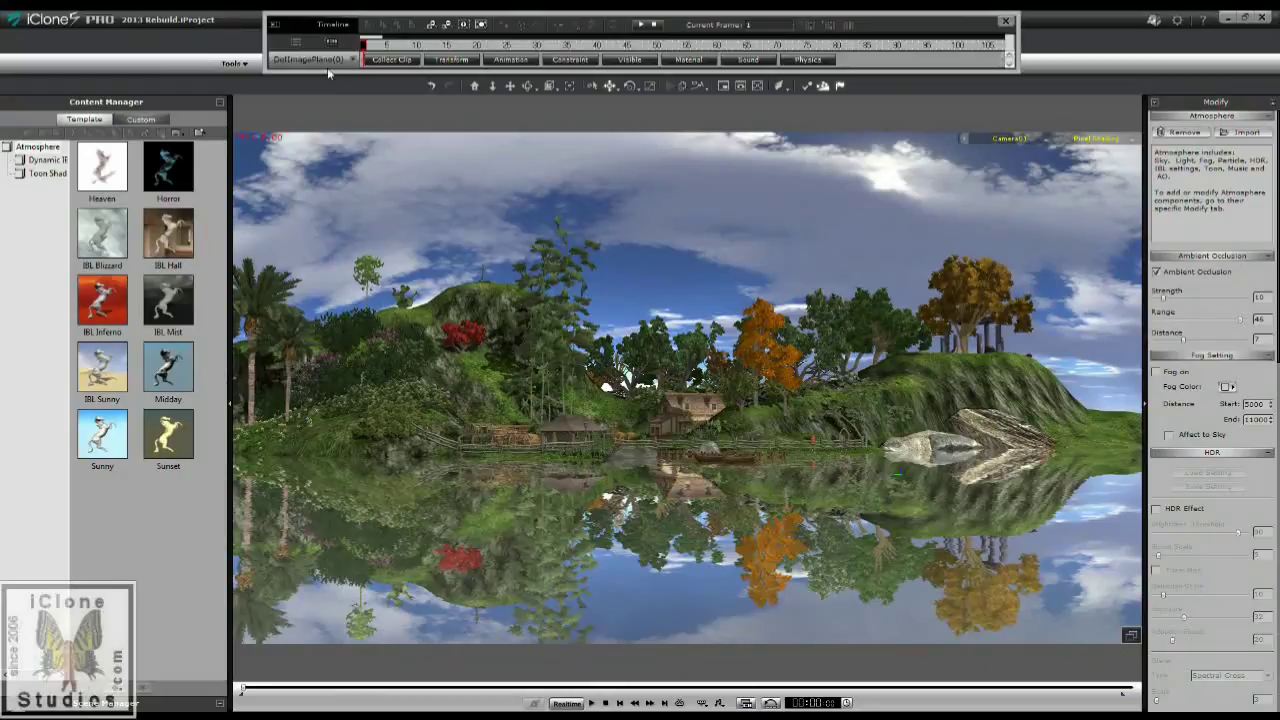
click(302, 58)
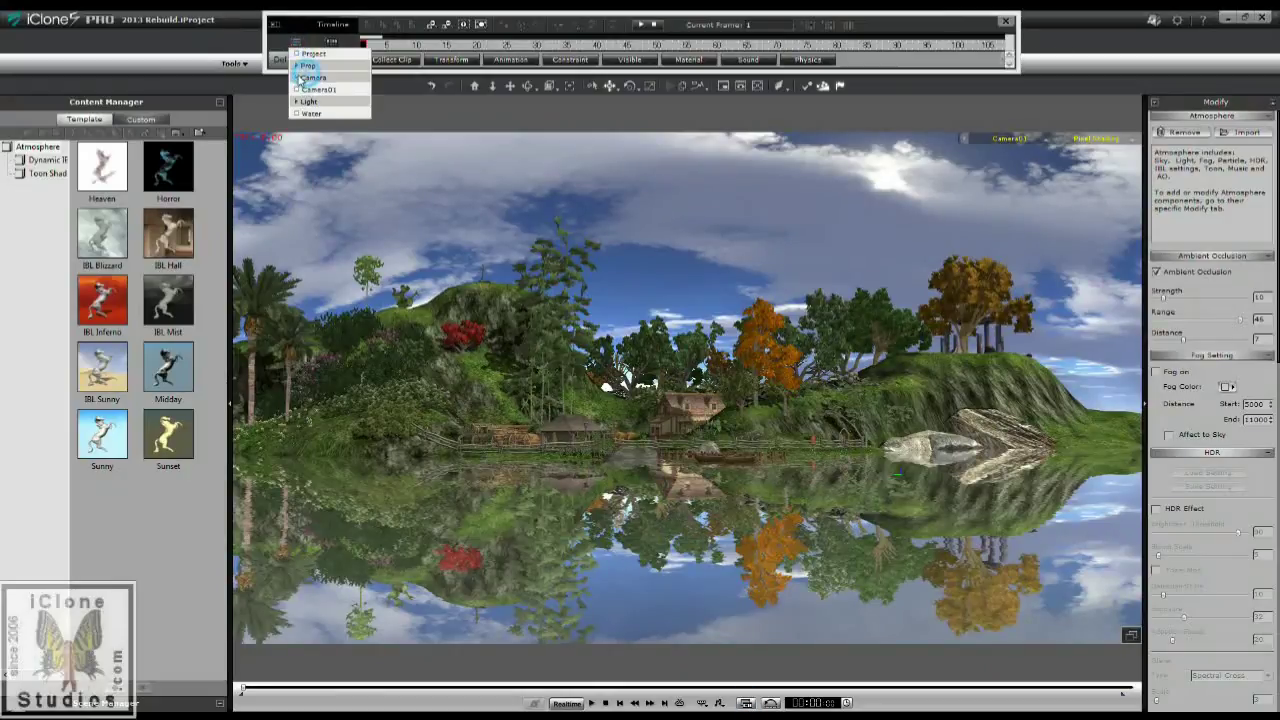
click(312, 90)
click(395, 78)
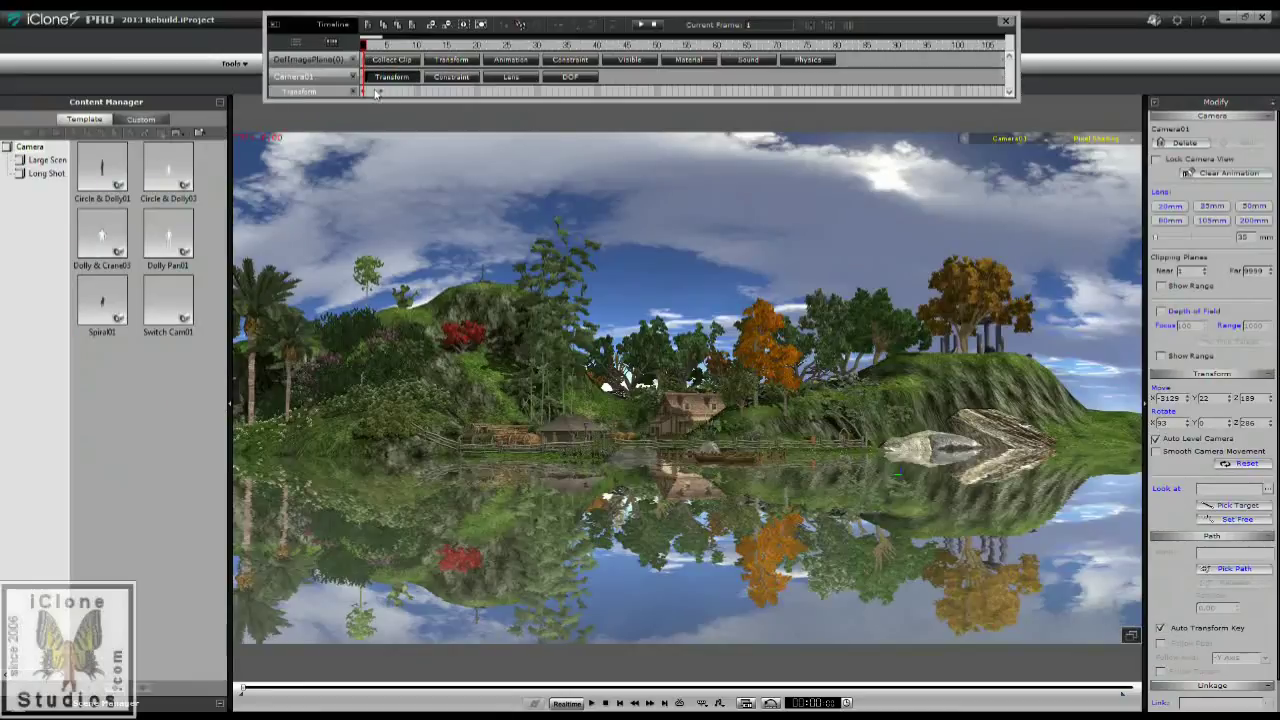
click(381, 93)
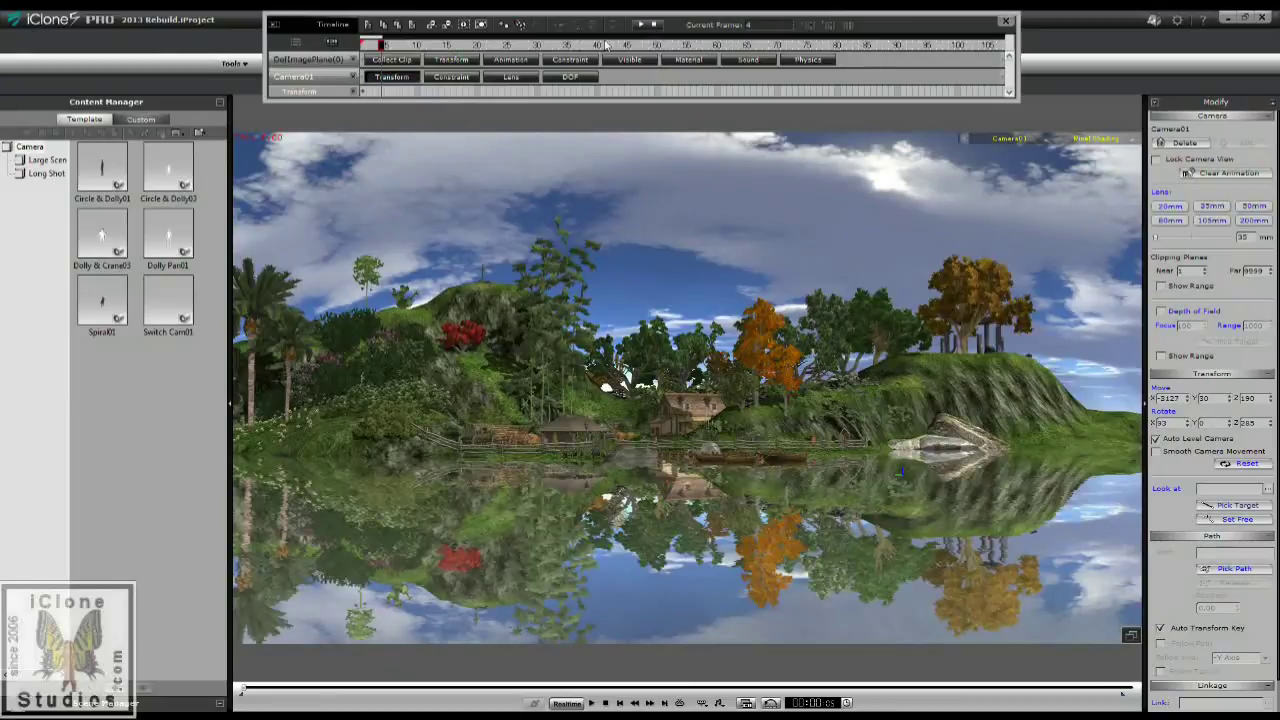
click(1006, 21)
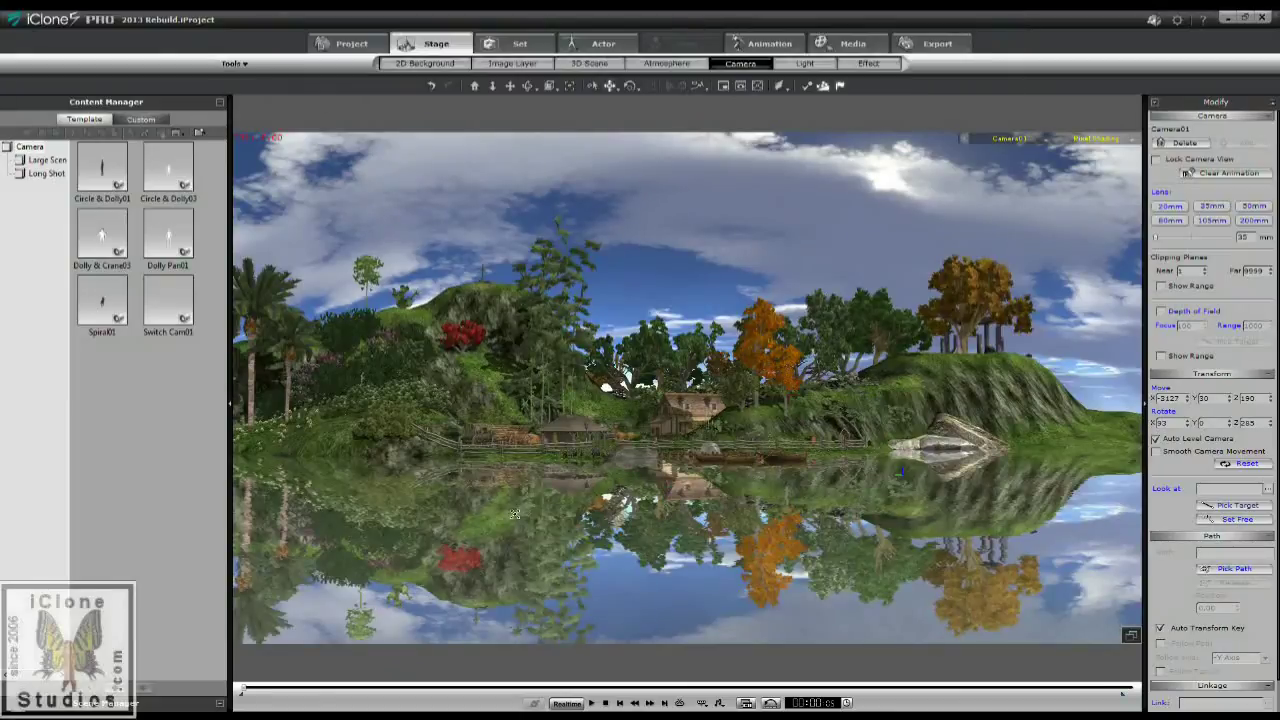
Play and stop the Camera01 animation, and switch the viewport to the Preview Camera.
click(591, 703)
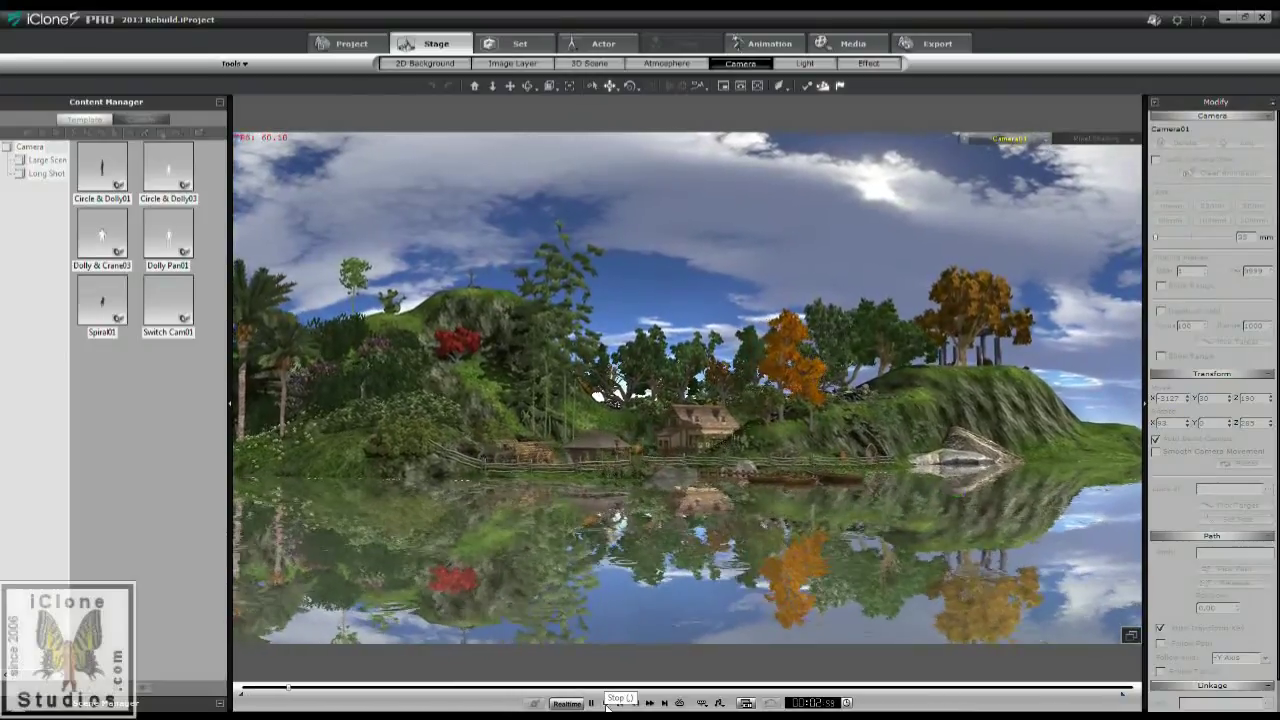
click(605, 703)
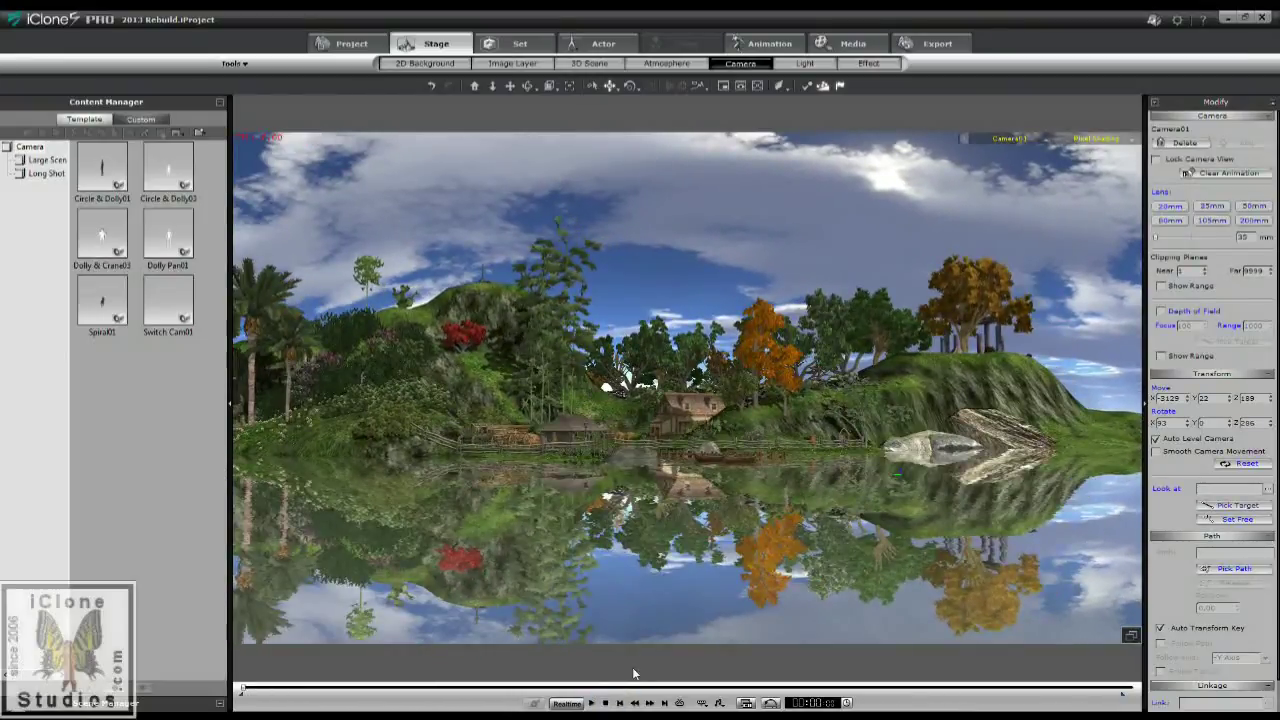
click(1008, 138)
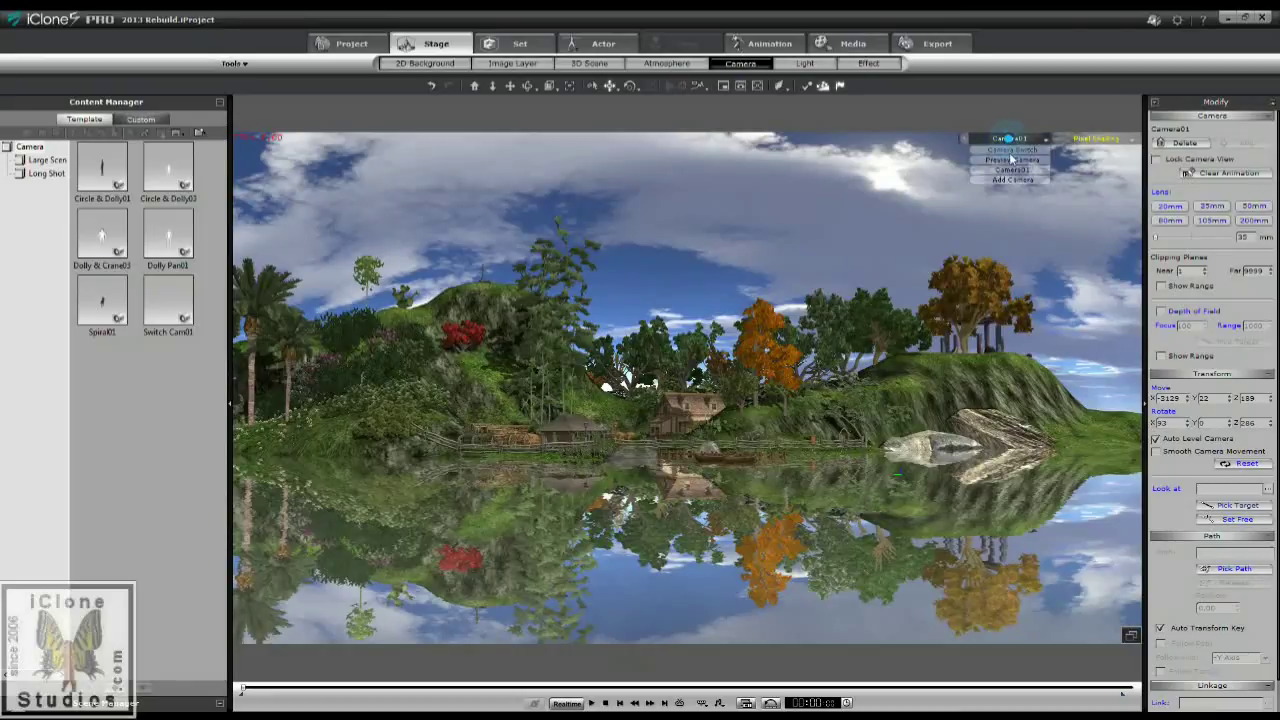
click(1012, 159)
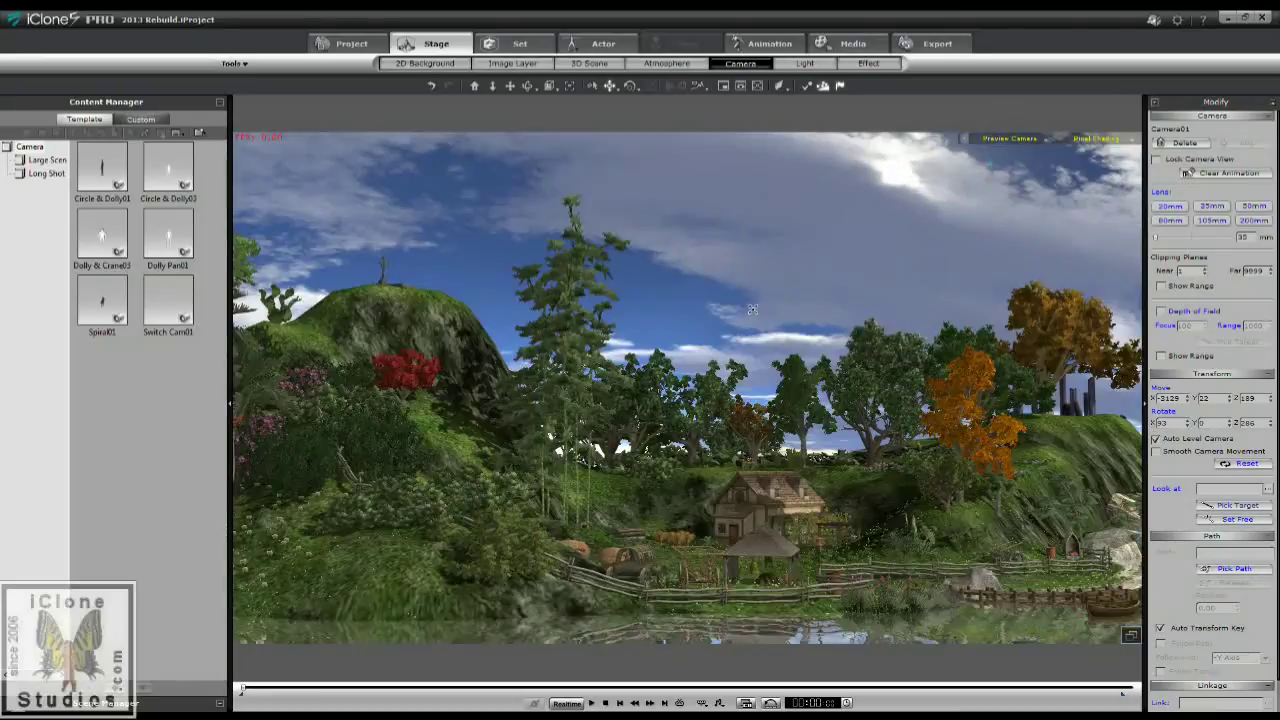
Examine the island and its cloud backdrop from wider and rotated views centred around the cottage.
click(746, 487)
scroll(664, 328, down, 3)
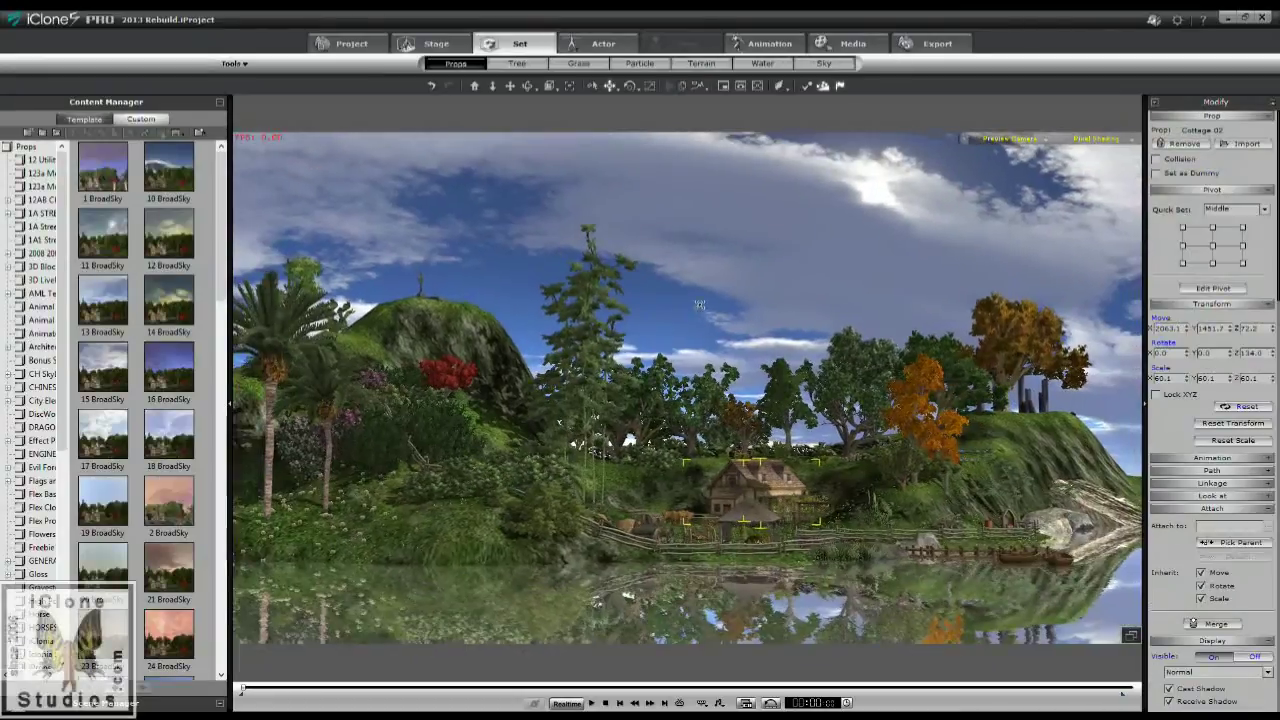
scroll(700, 305, down, 5)
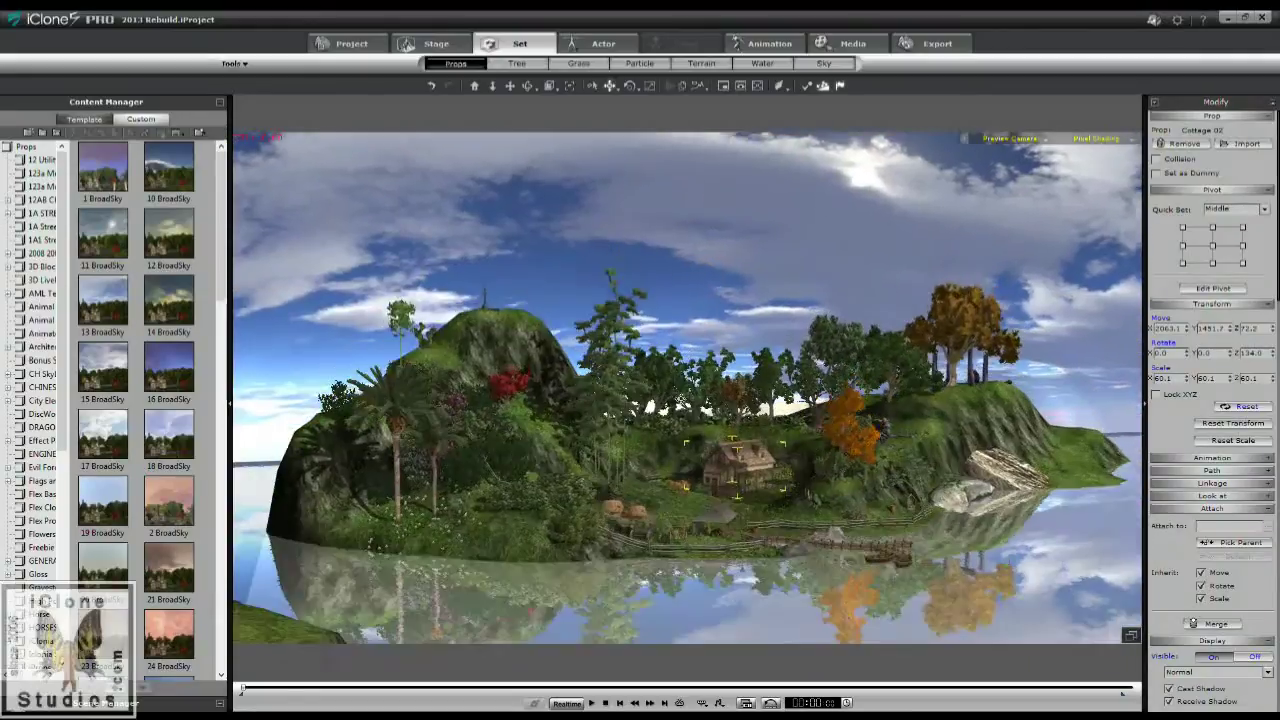
right_drag(800, 264, 714, 279)
click(713, 279)
drag(656, 246, 716, 272)
alt+right_drag(710, 482, 709, 473)
alt+right_drag(734, 329, 731, 452)
alt+drag(731, 452, 756, 534)
alt+right_drag(787, 540, 677, 368)
alt+drag(655, 344, 664, 382)
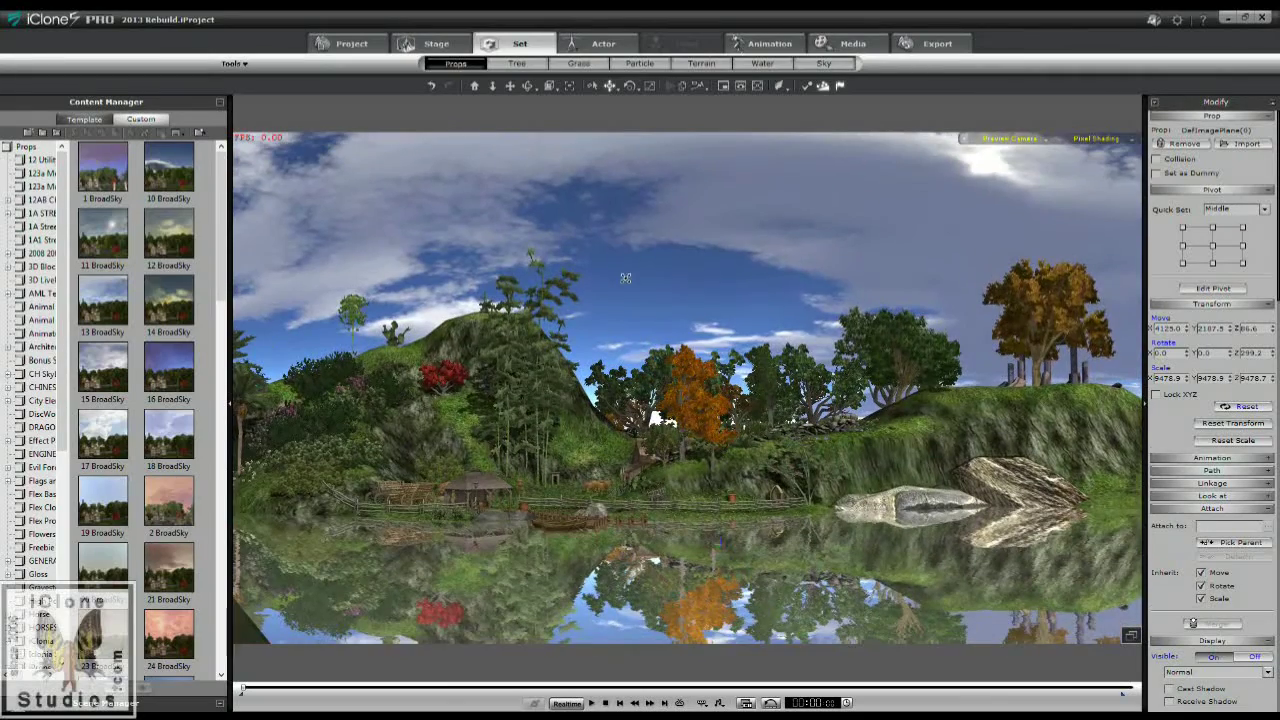
click(726, 470)
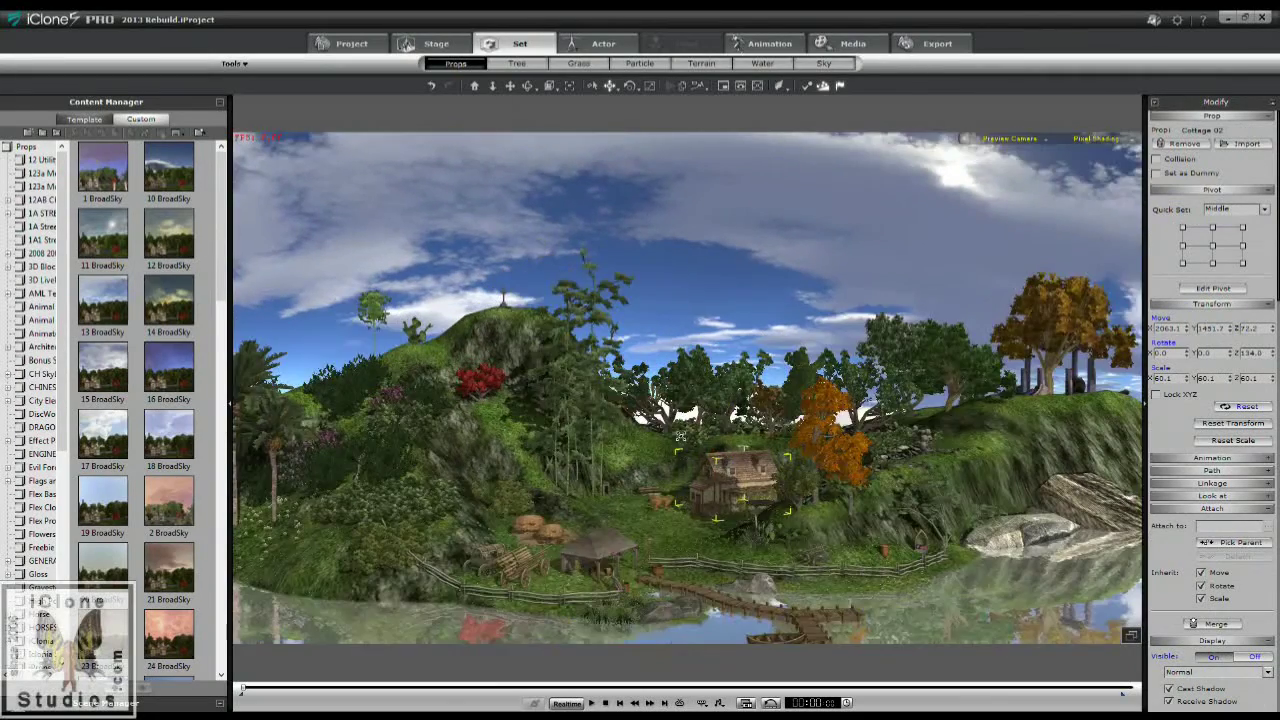
alt+drag(726, 470, 618, 447)
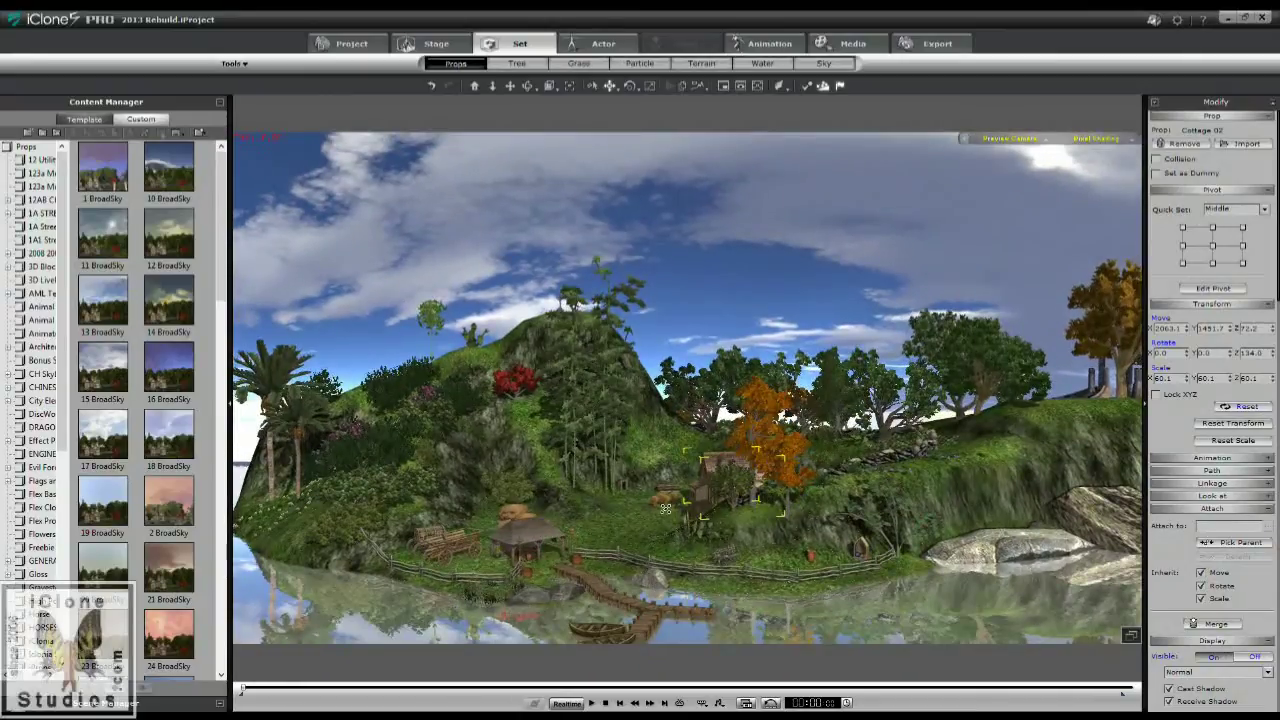
mouse_move(694, 524)
alt+mouse_down()
mouse_move(666, 558)
mouse_move(698, 549)
alt+mouse_up()
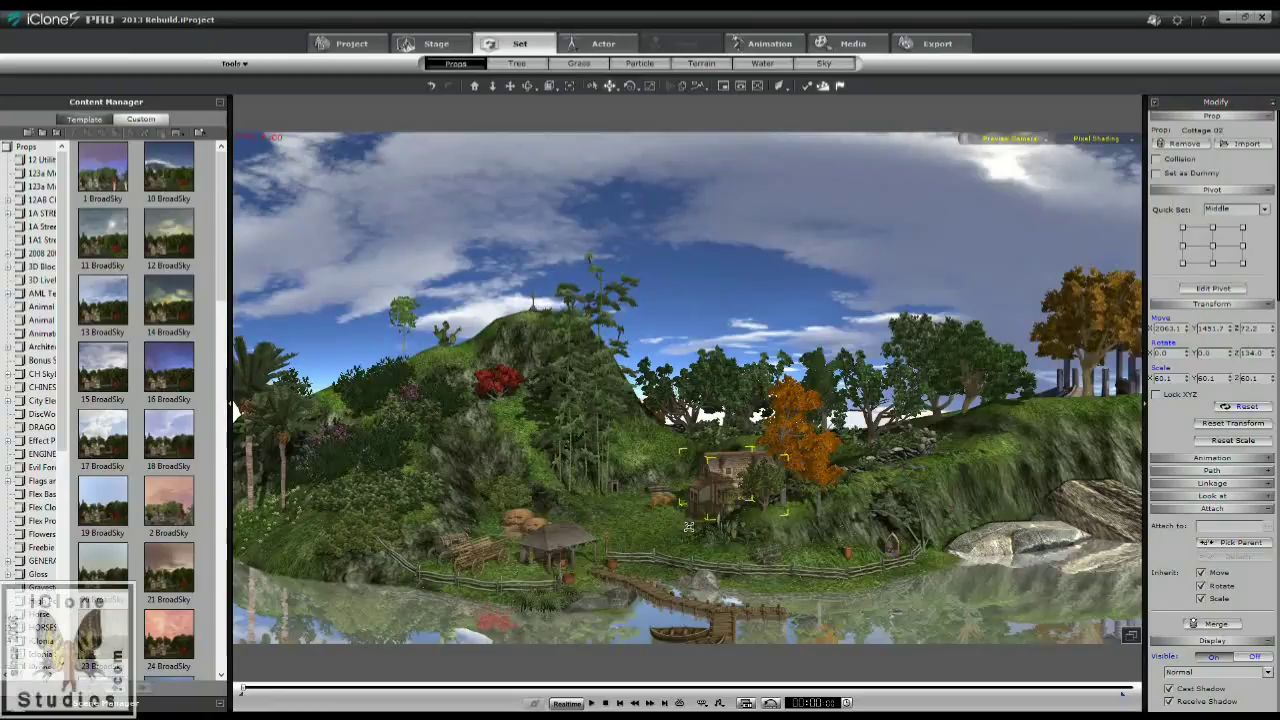
Inspect the sky image plane behind the cottage from a low close-up in the yard and from across the water.
scroll(693, 527, up, 5)
scroll(695, 518, up, 3)
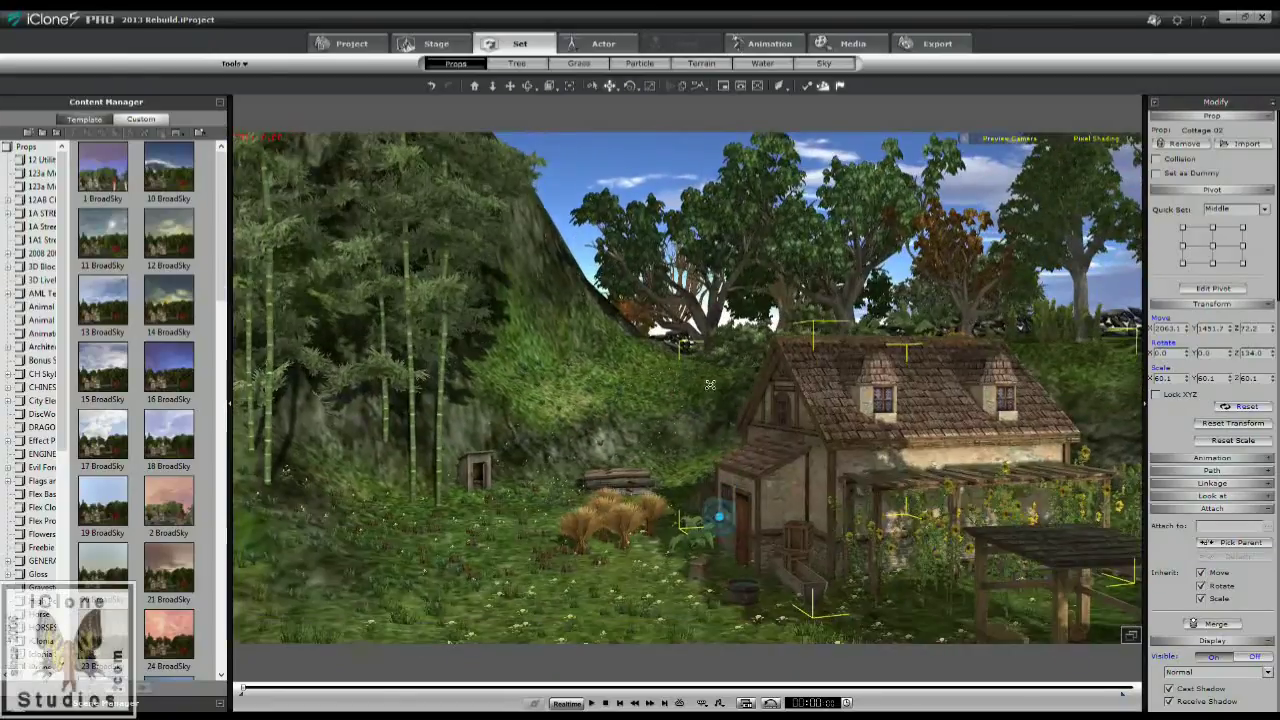
scroll(748, 522, up, 3)
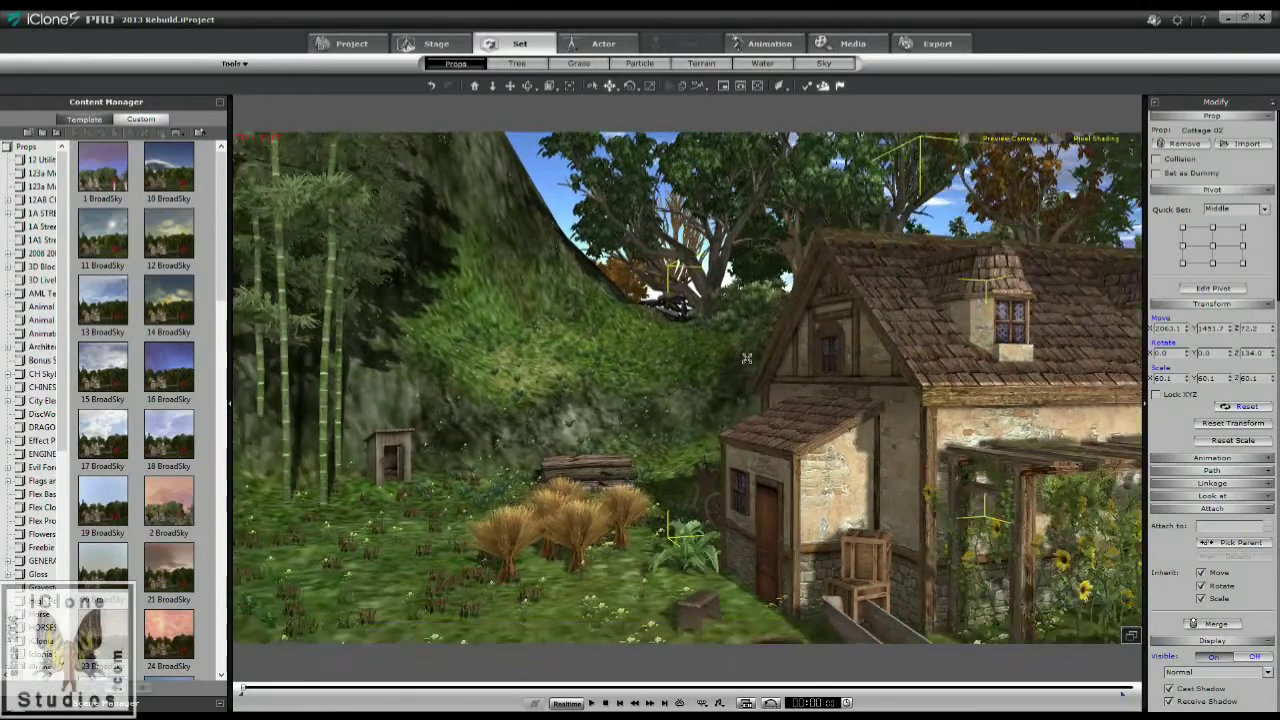
scroll(692, 512, down, 5)
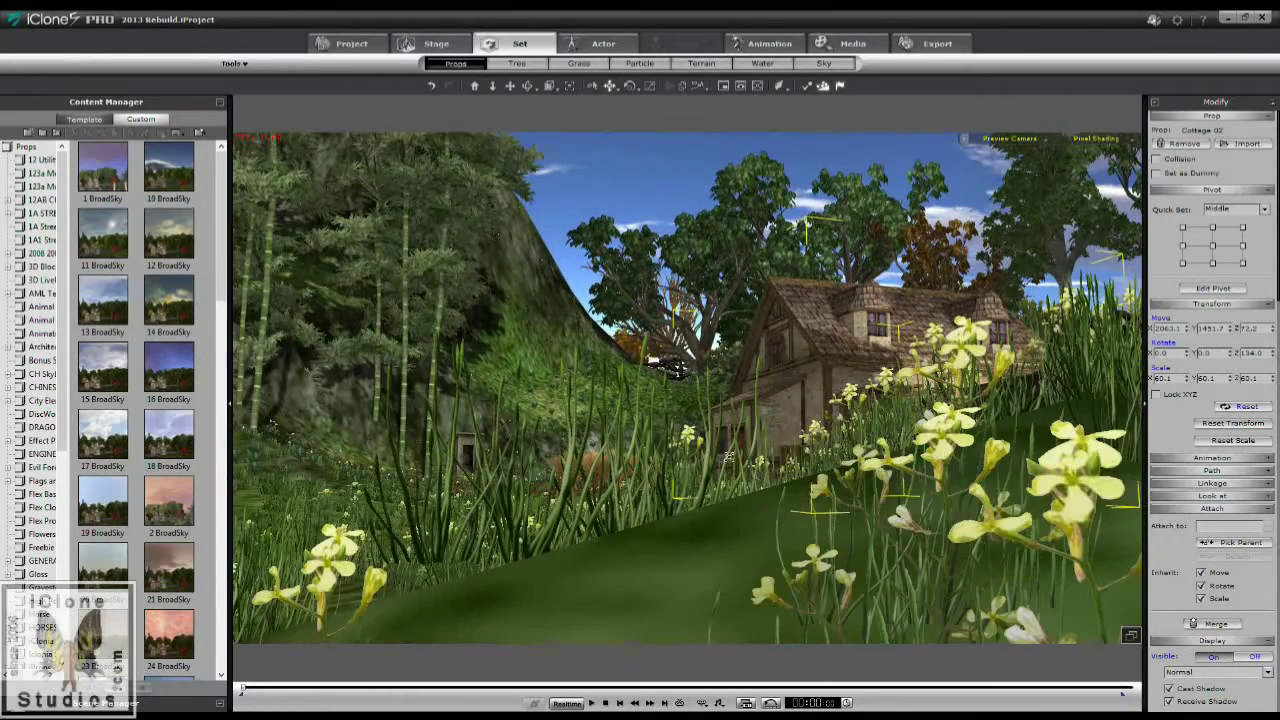
alt+drag(729, 444, 765, 464)
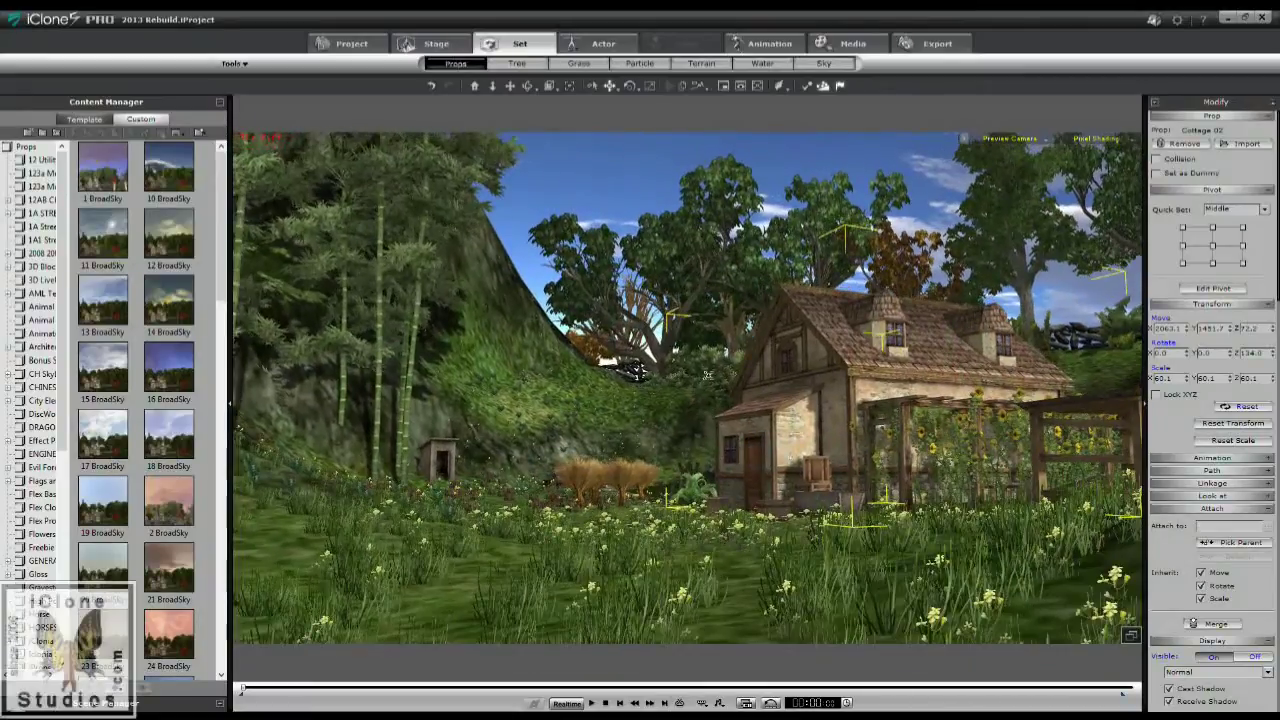
click(568, 152)
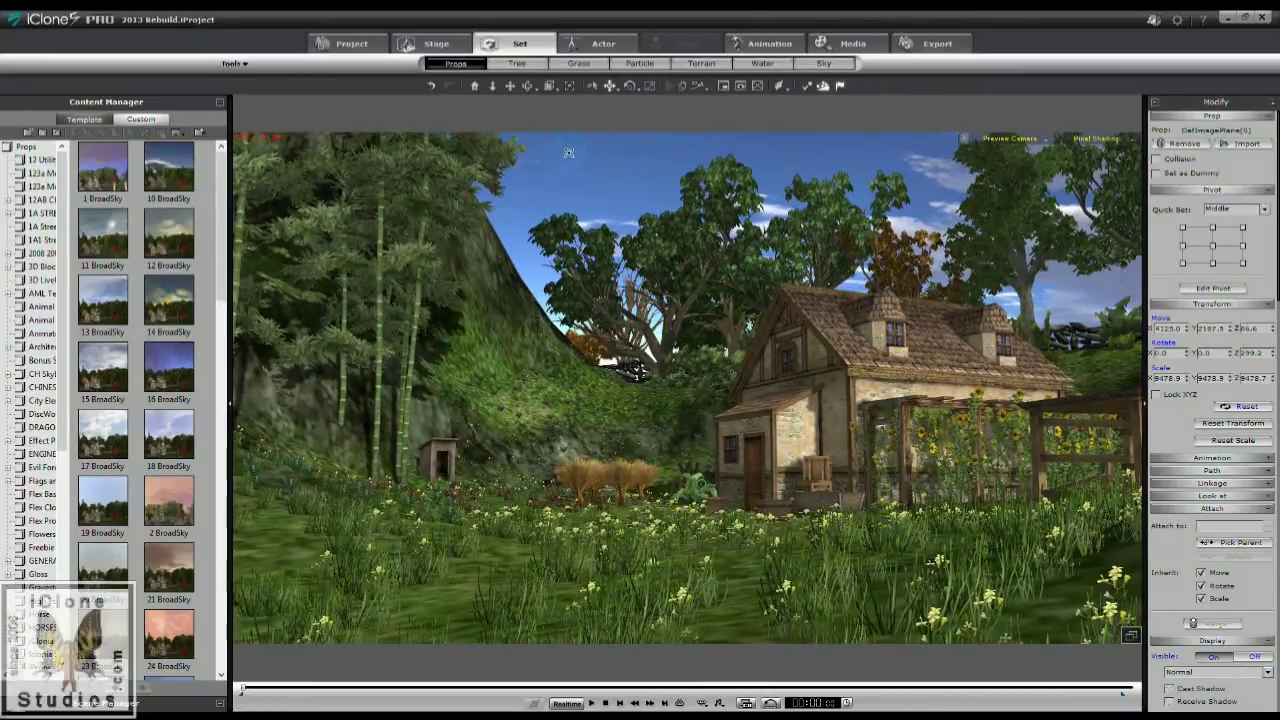
mouse_move(568, 185)
mouse_down()
mouse_move(546, 242)
mouse_move(582, 186)
mouse_move(551, 180)
mouse_move(618, 173)
mouse_move(508, 178)
mouse_move(569, 165)
mouse_up()
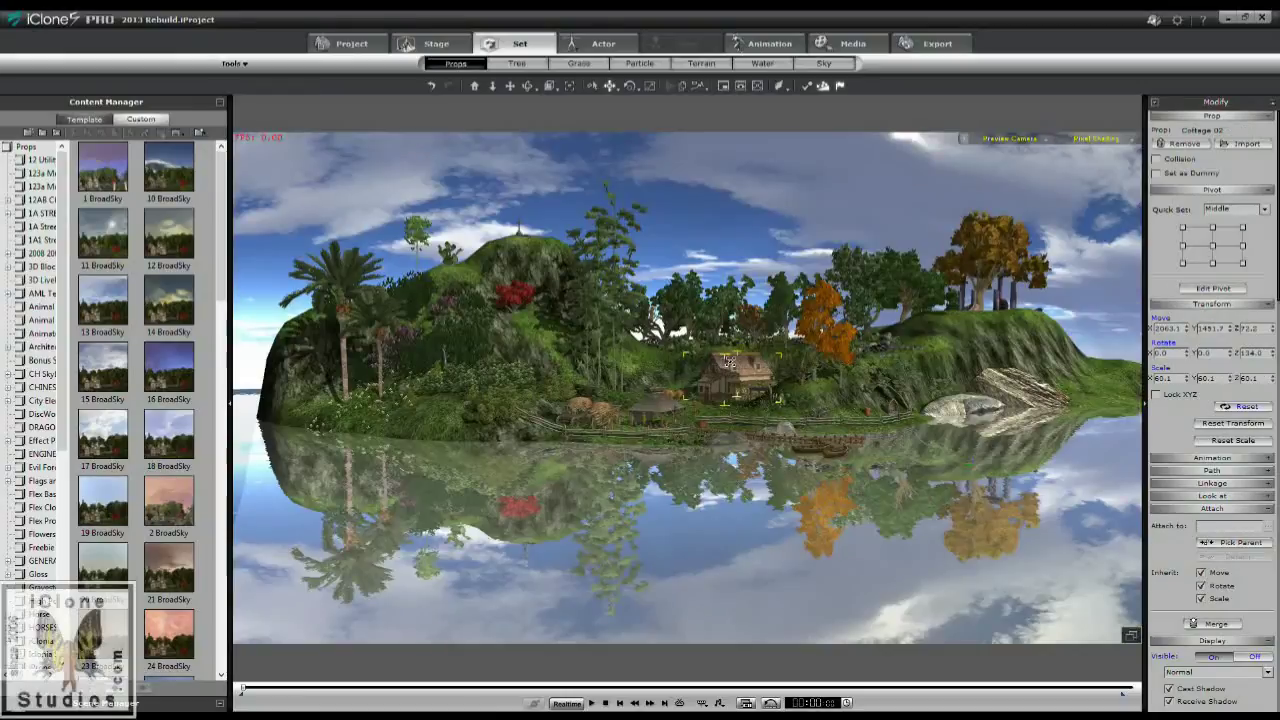
scroll(766, 352, up, 2)
scroll(733, 410, up, 4)
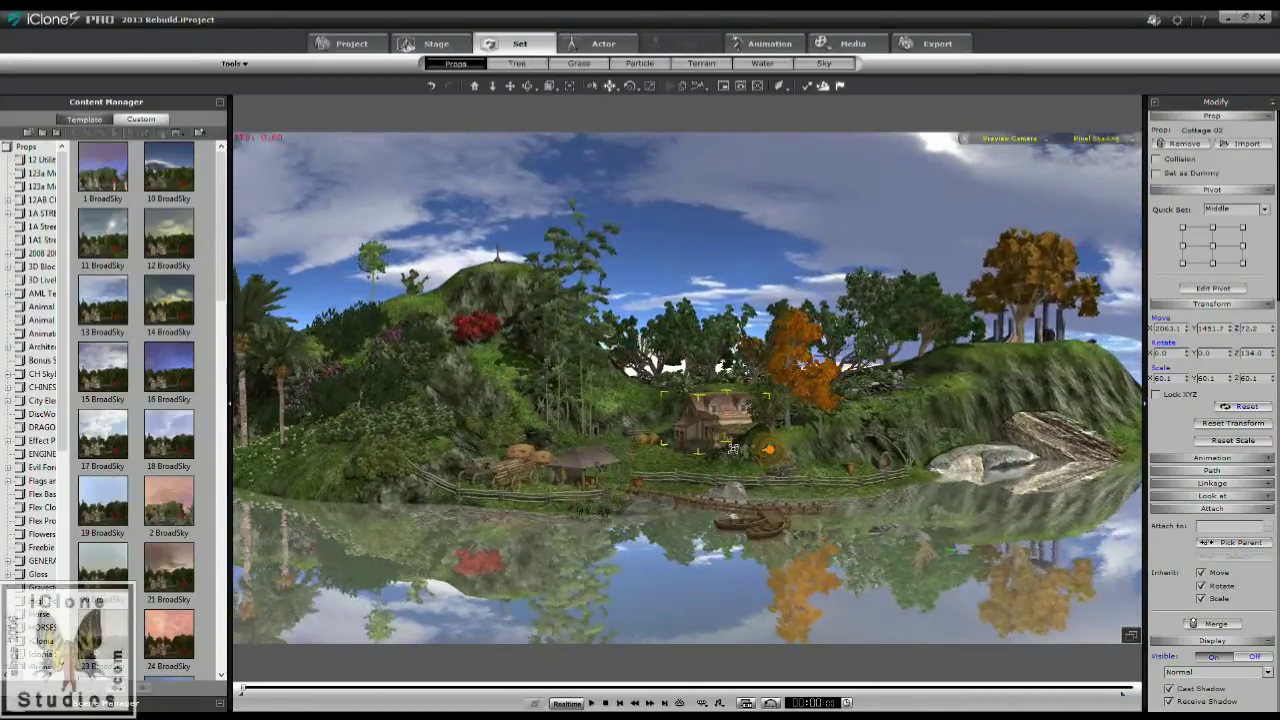
middle_drag(733, 448, 763, 455)
scroll(764, 456, up, 2)
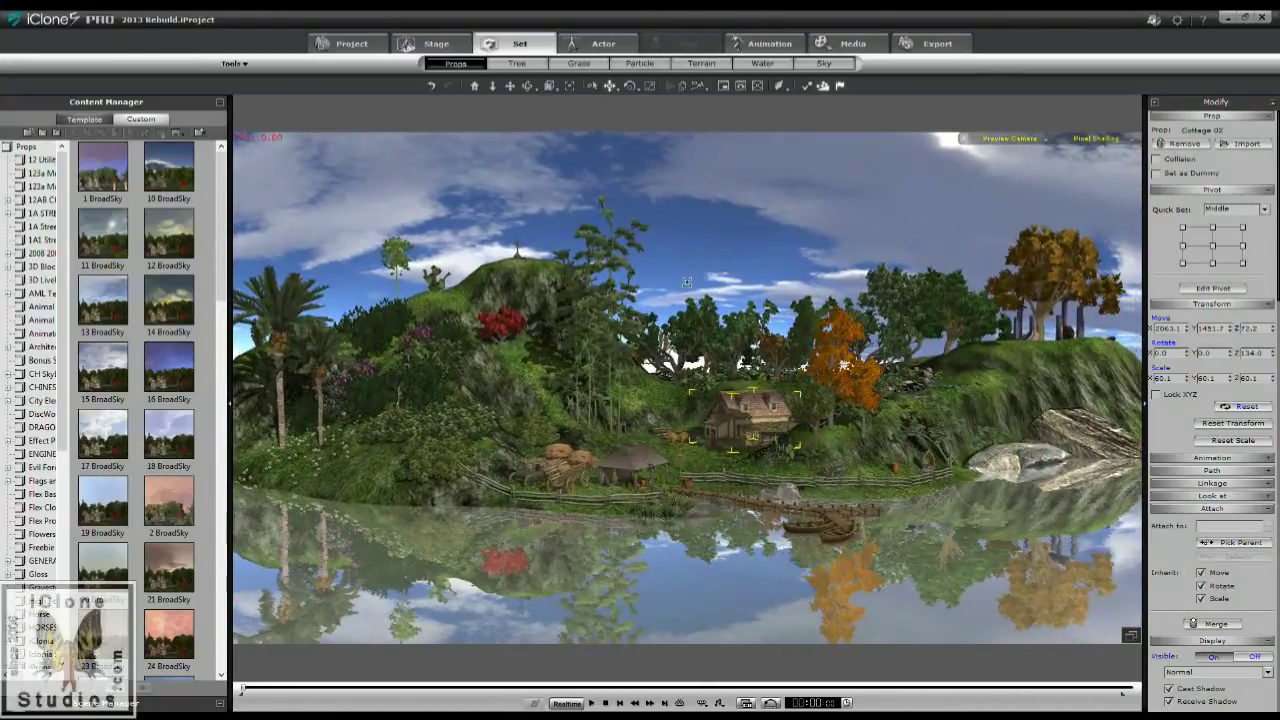
Turn on fog in the atmosphere settings and set its end distance to 20000.
click(436, 43)
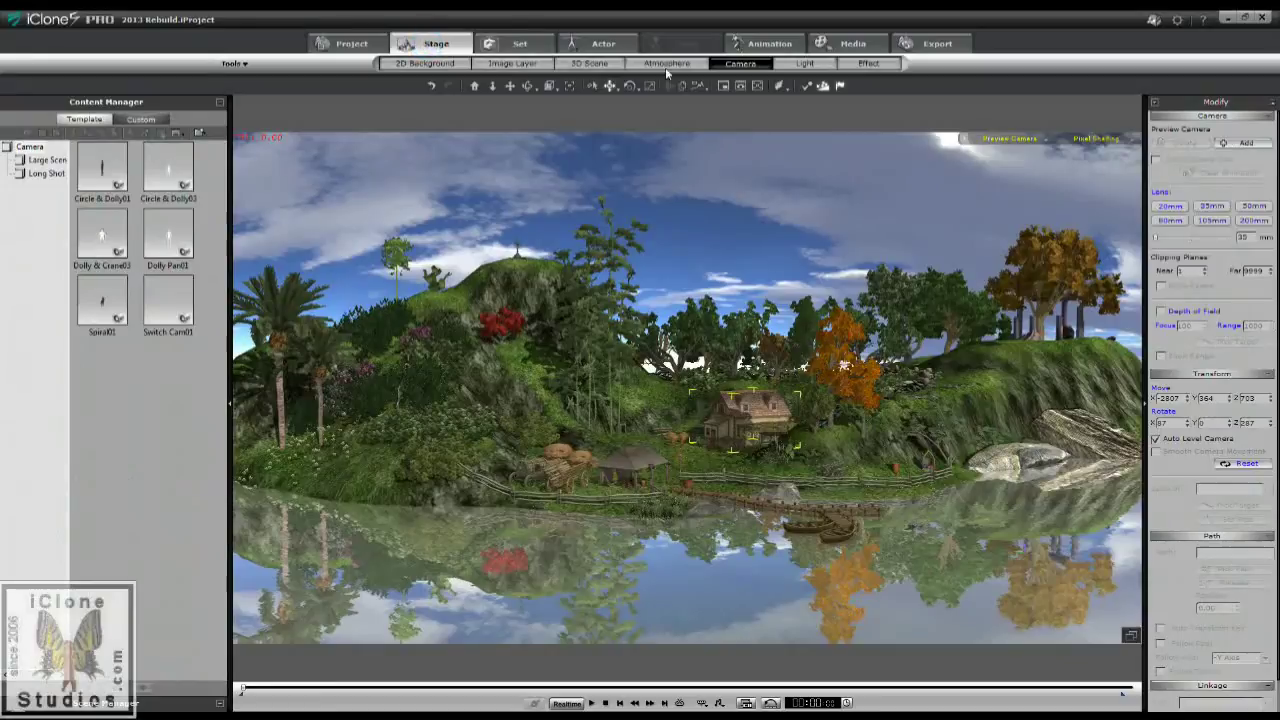
click(666, 63)
click(1156, 372)
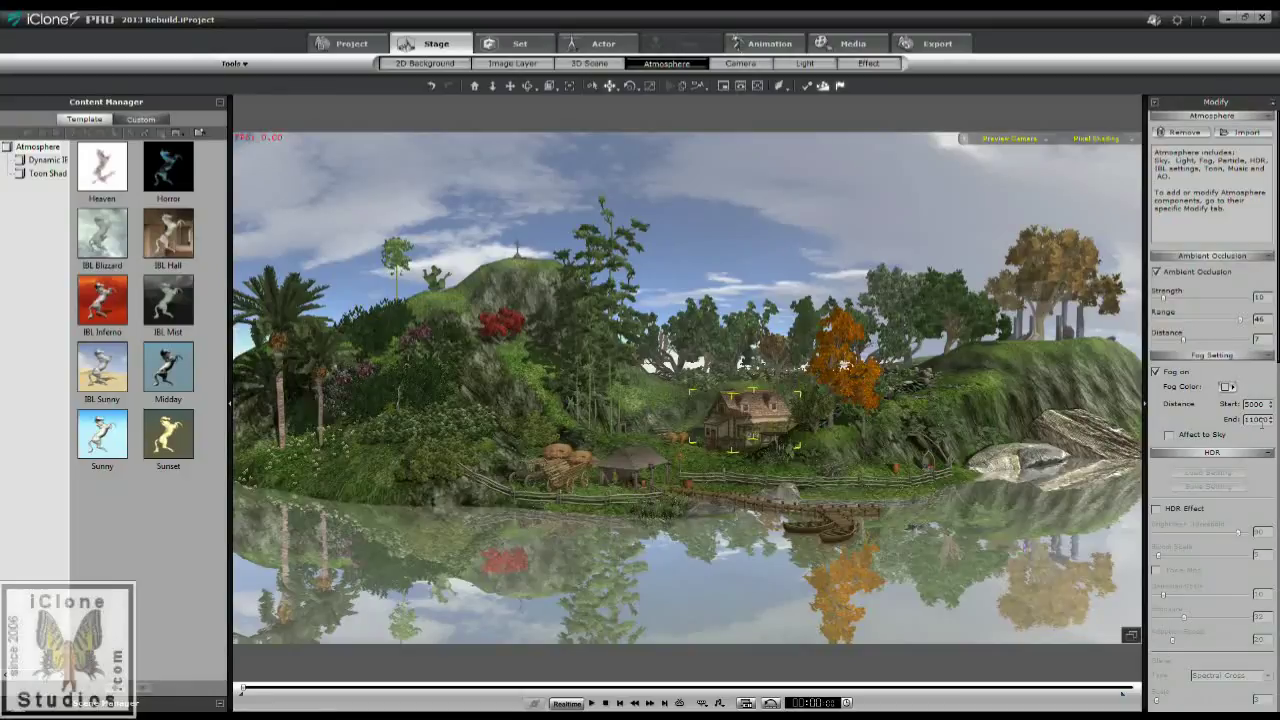
double_click(1256, 419)
text(20000)
key(Return)
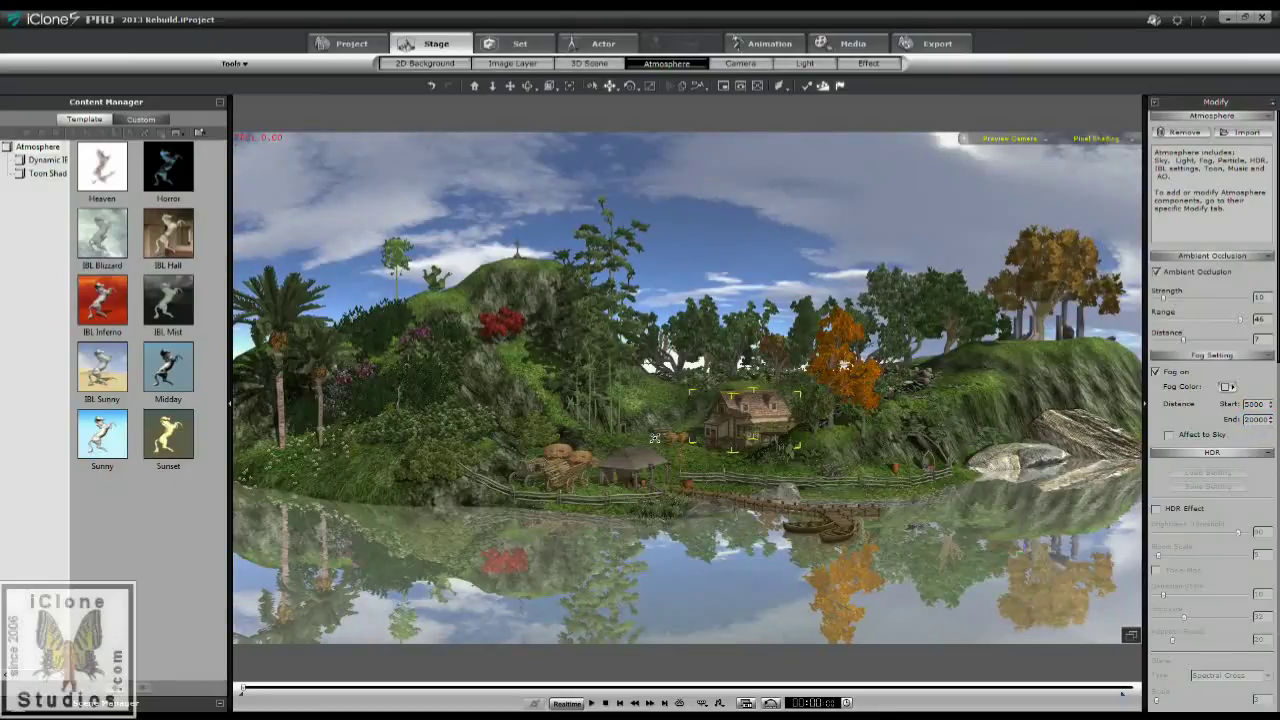
Set the fog end distance to 9000 and lower its start distance so the haze begins nearer the camera.
right_drag(734, 379, 734, 399)
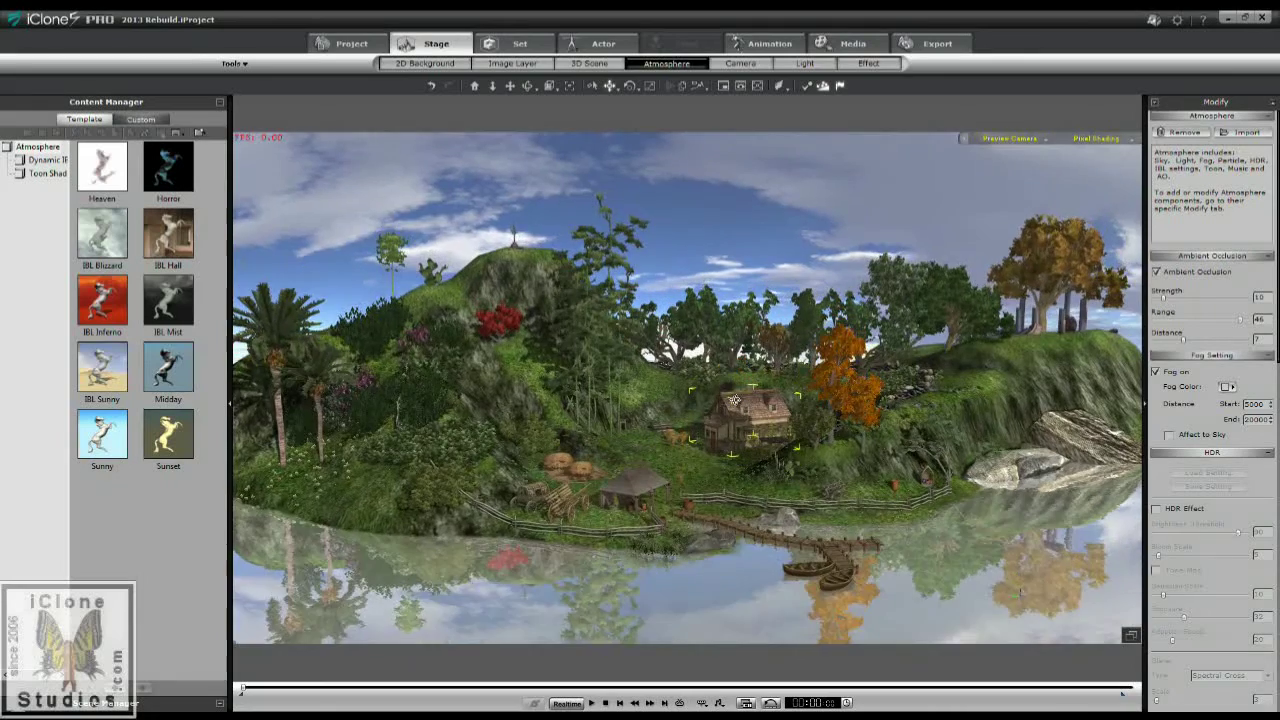
right_drag(704, 258, 814, 422)
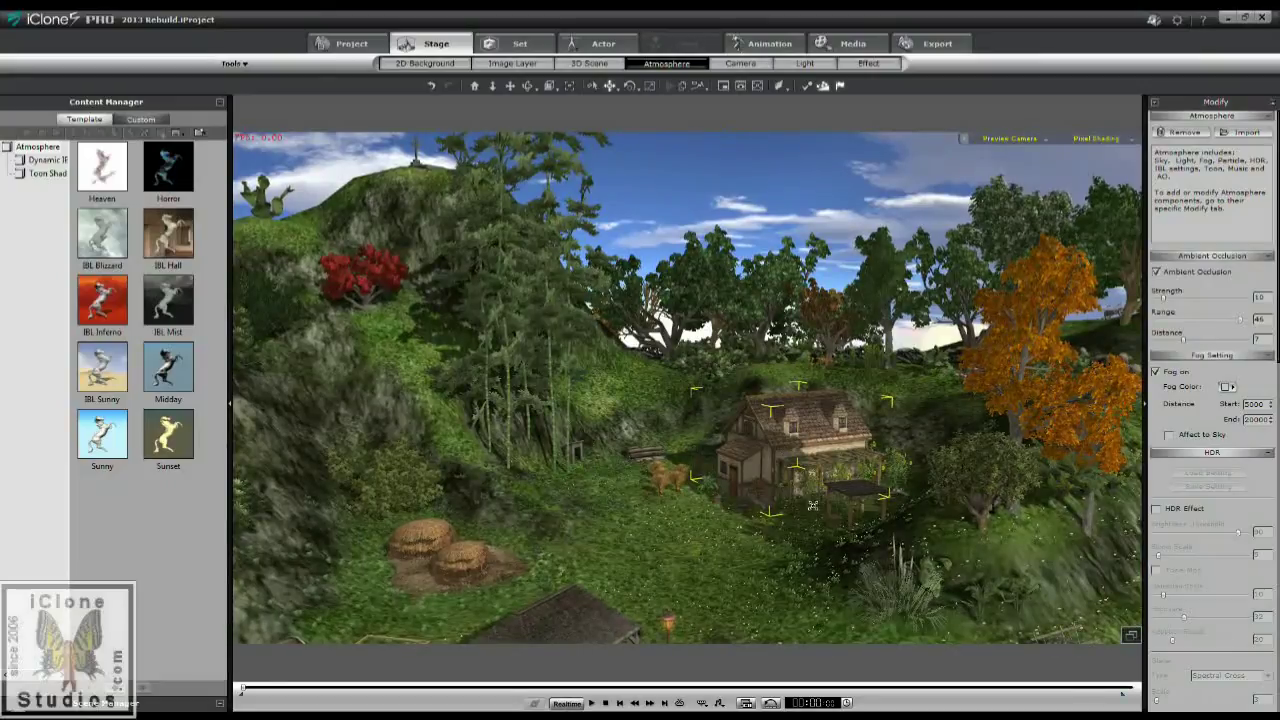
scroll(790, 450, down, 5)
scroll(806, 457, down, 4)
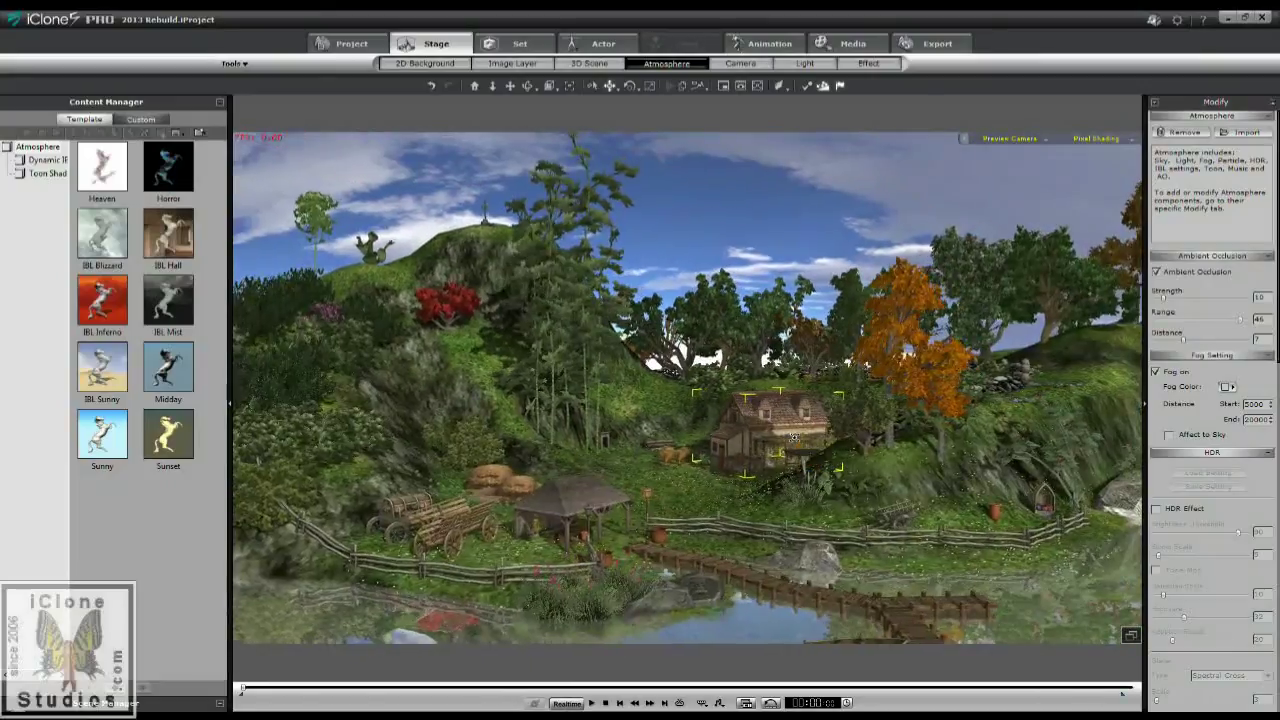
double_click(1254, 420)
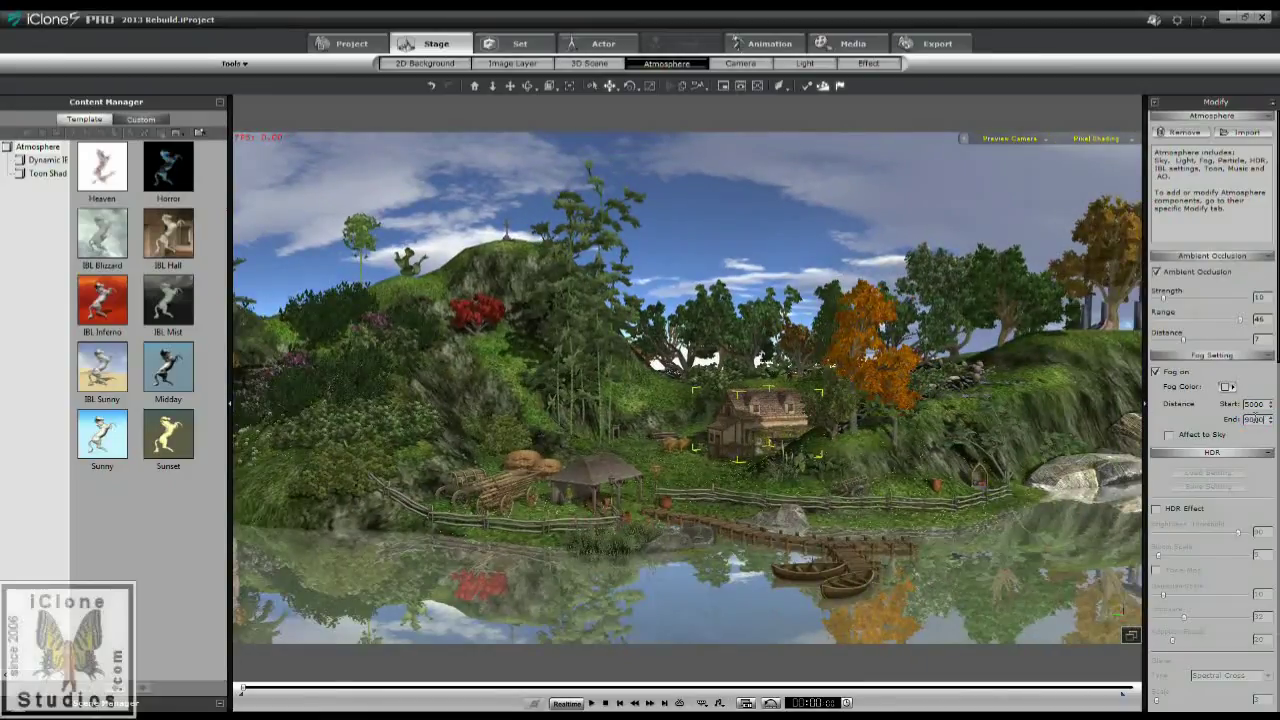
key(Return)
double_click(1254, 403)
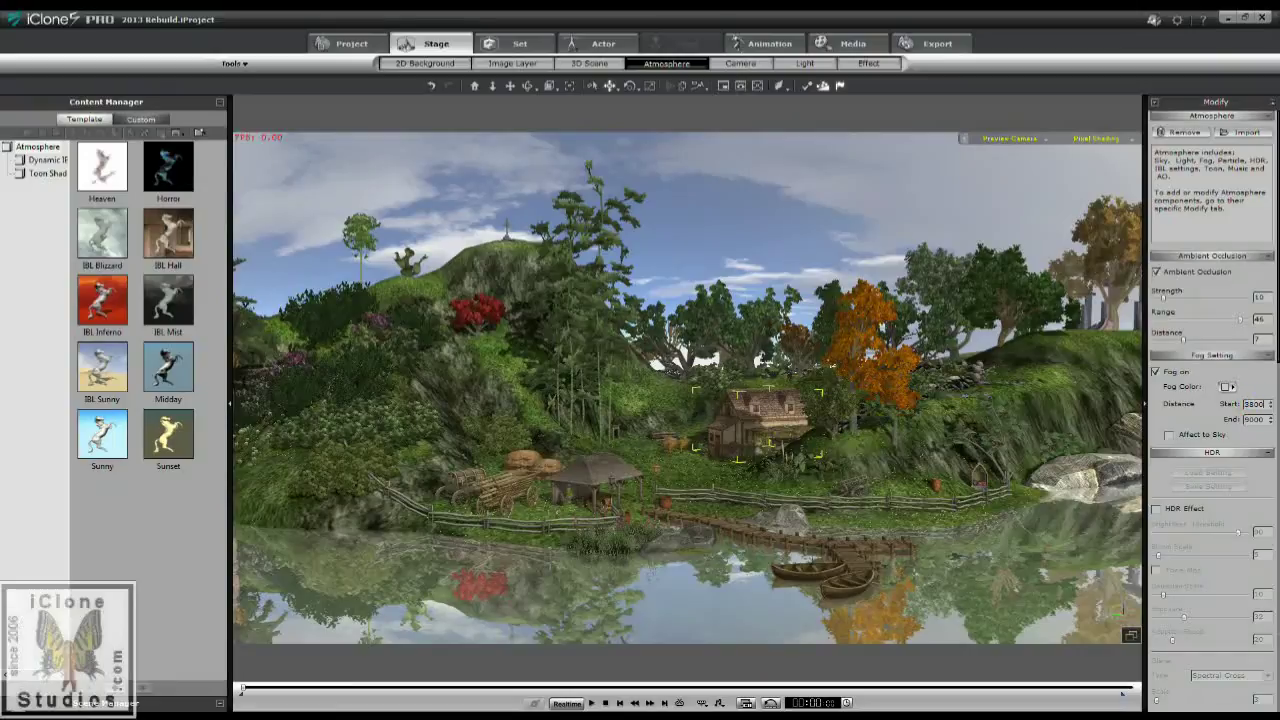
key(Return)
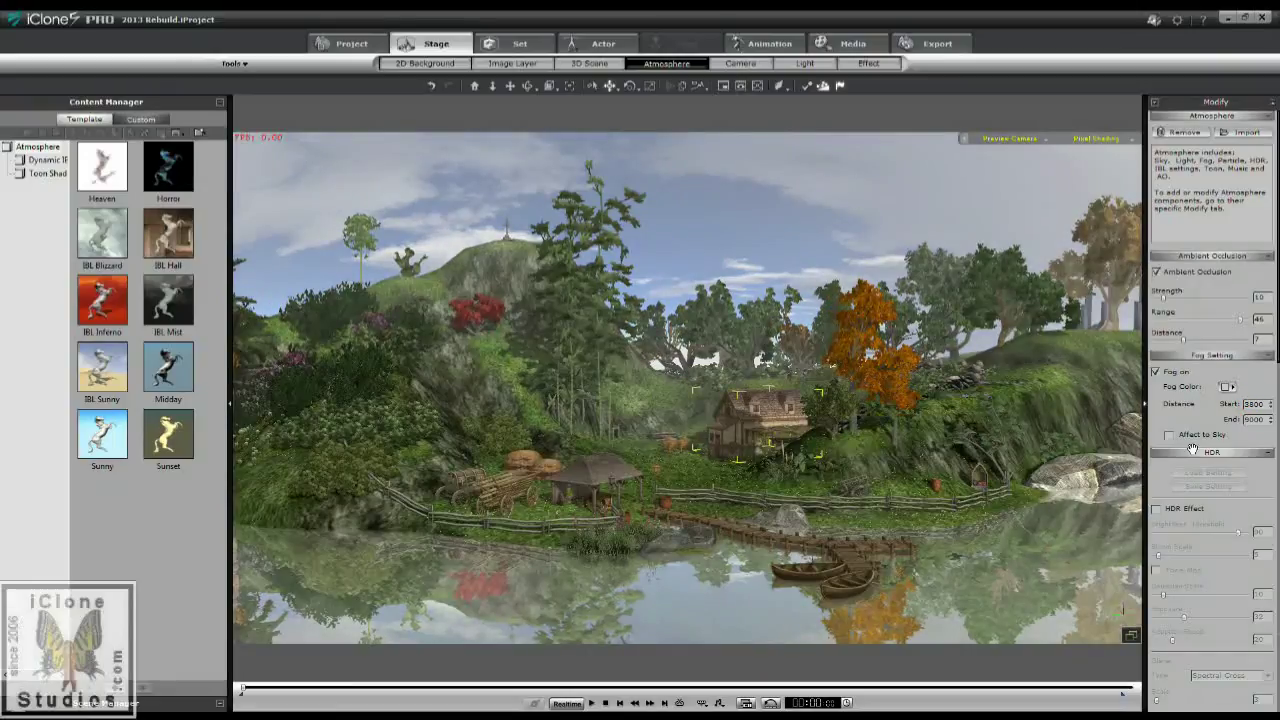
Set the fog end distance to 10000 and check the haze around the cottage and hills from slightly different angles.
double_click(1254, 419)
text(10000)
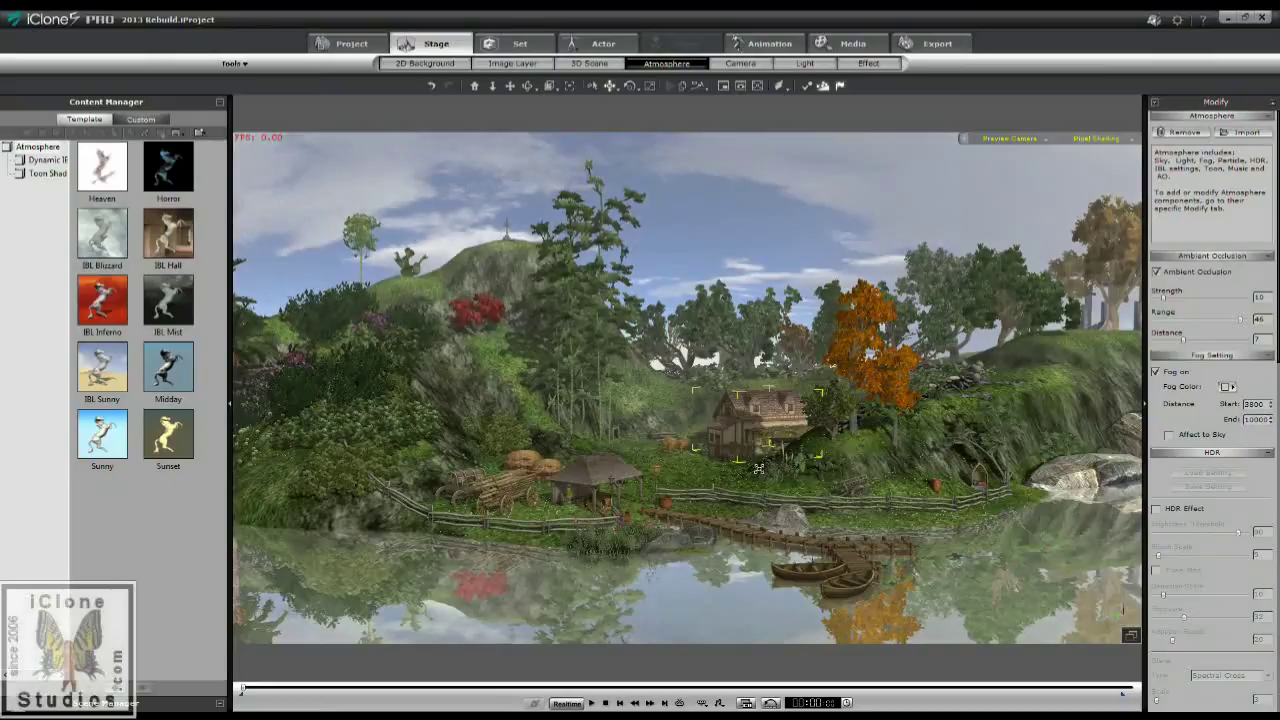
middle_drag(730, 541, 774, 522)
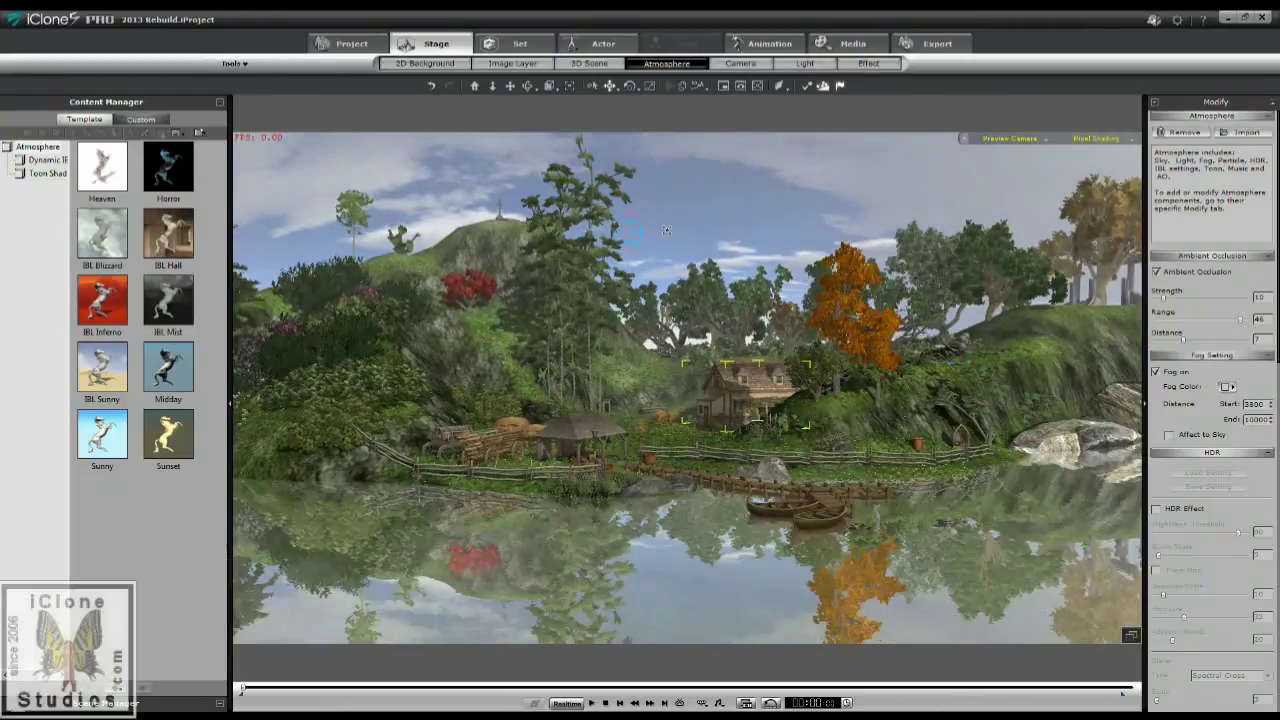
mouse_move(724, 399)
middle_down()
mouse_move(738, 435)
mouse_move(718, 412)
middle_up()
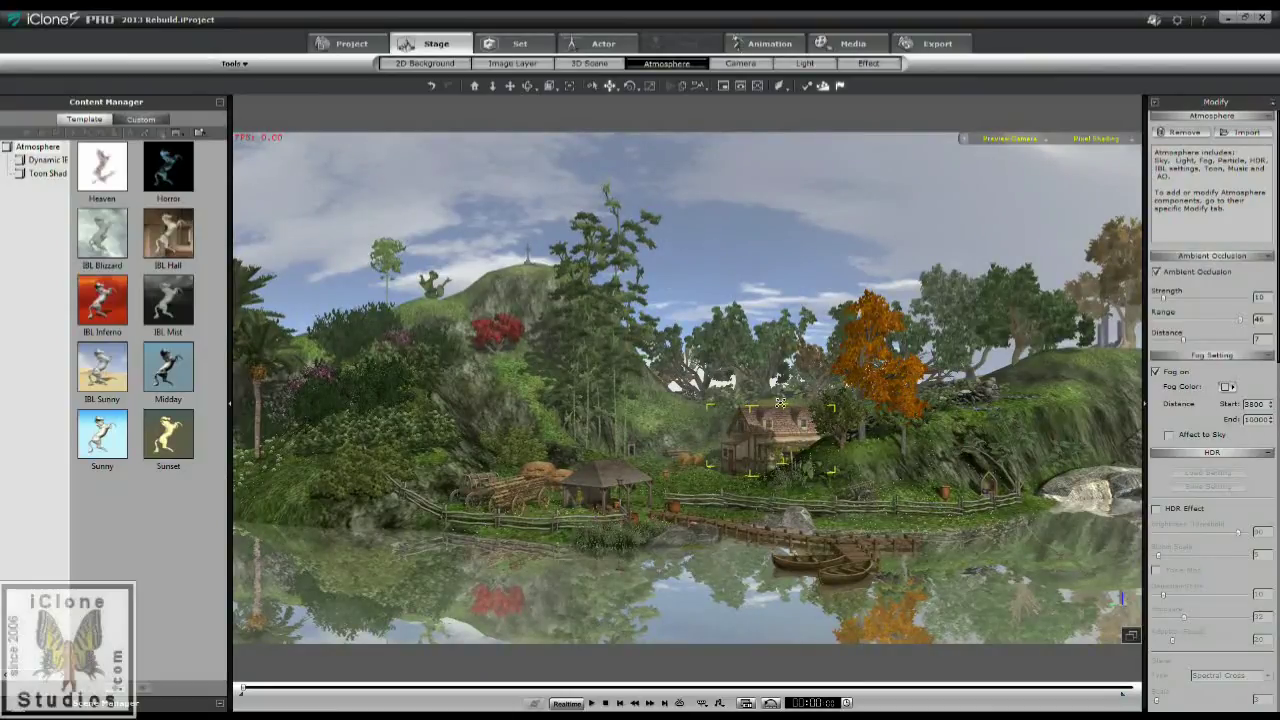
Shift the sky image plane farther from and closer to the island to compare how the fog veils its clouds.
click(710, 250)
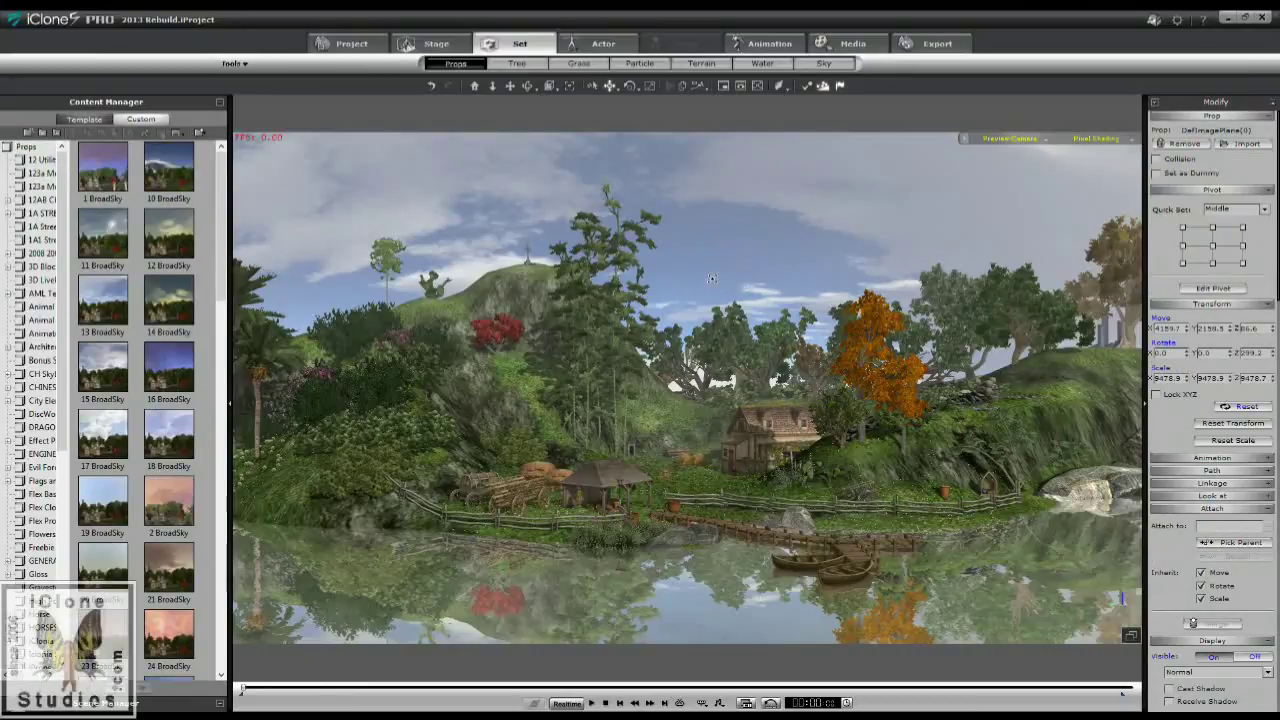
drag(709, 341, 720, 186)
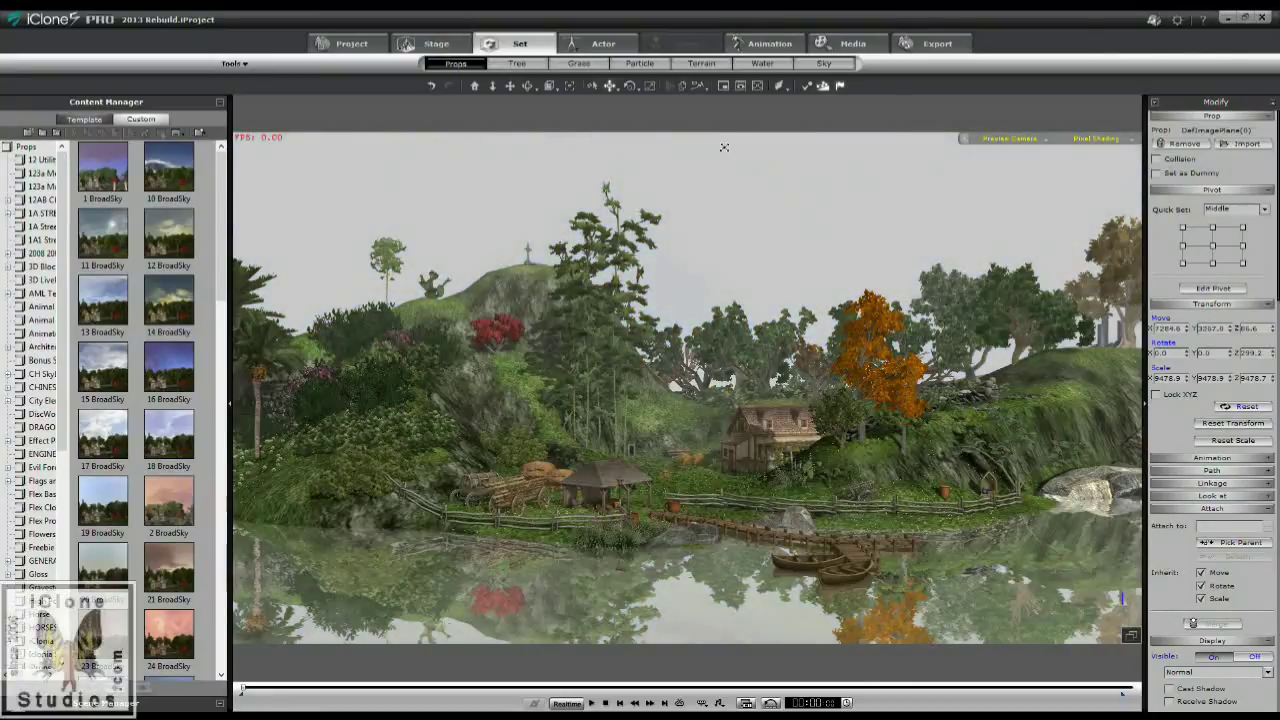
drag(722, 143, 699, 362)
middle_drag(678, 501, 724, 488)
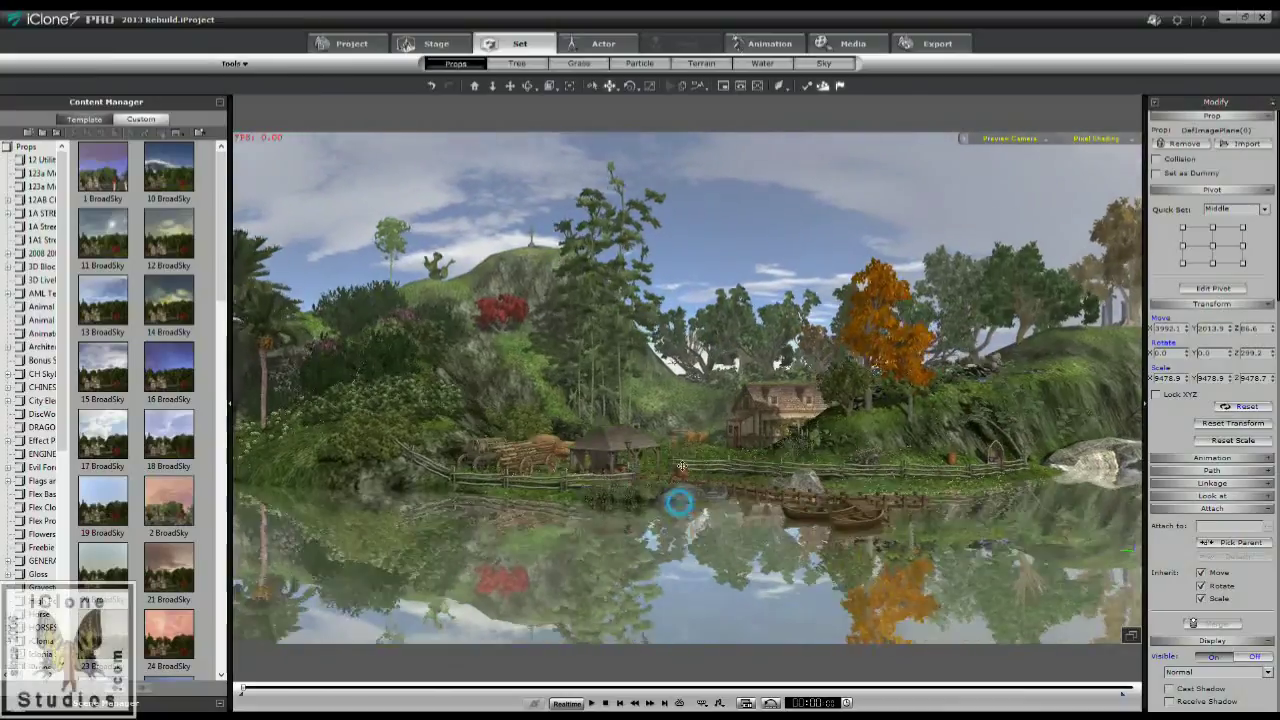
scroll(718, 513, down, 5)
drag(775, 269, 802, 230)
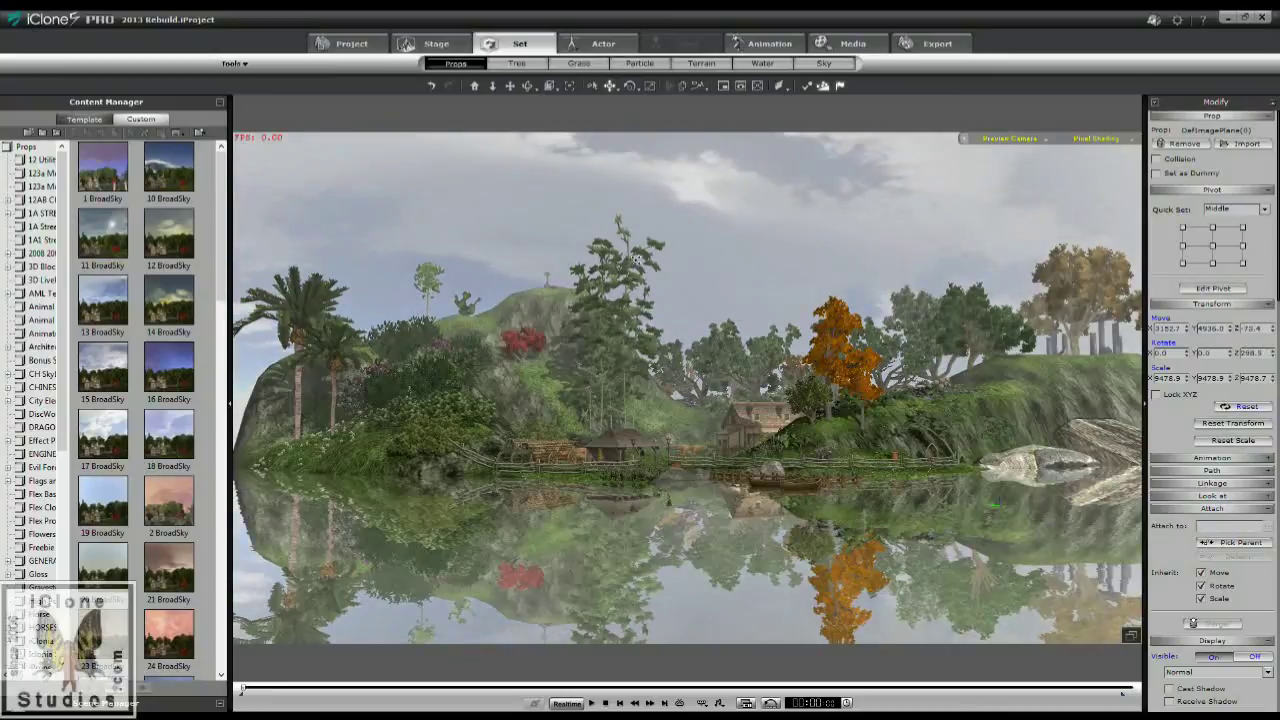
drag(648, 268, 851, 323)
Set the fog end distance to 12500 in the atmosphere settings.
click(436, 43)
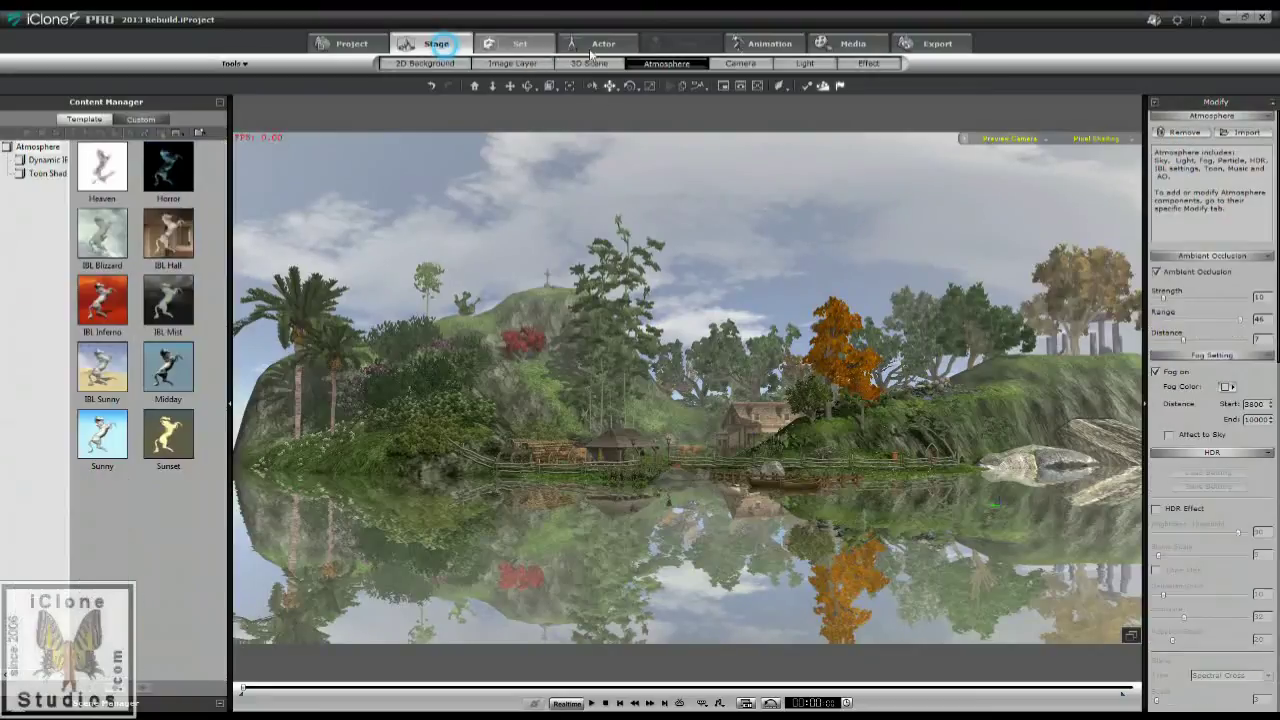
click(740, 63)
click(688, 64)
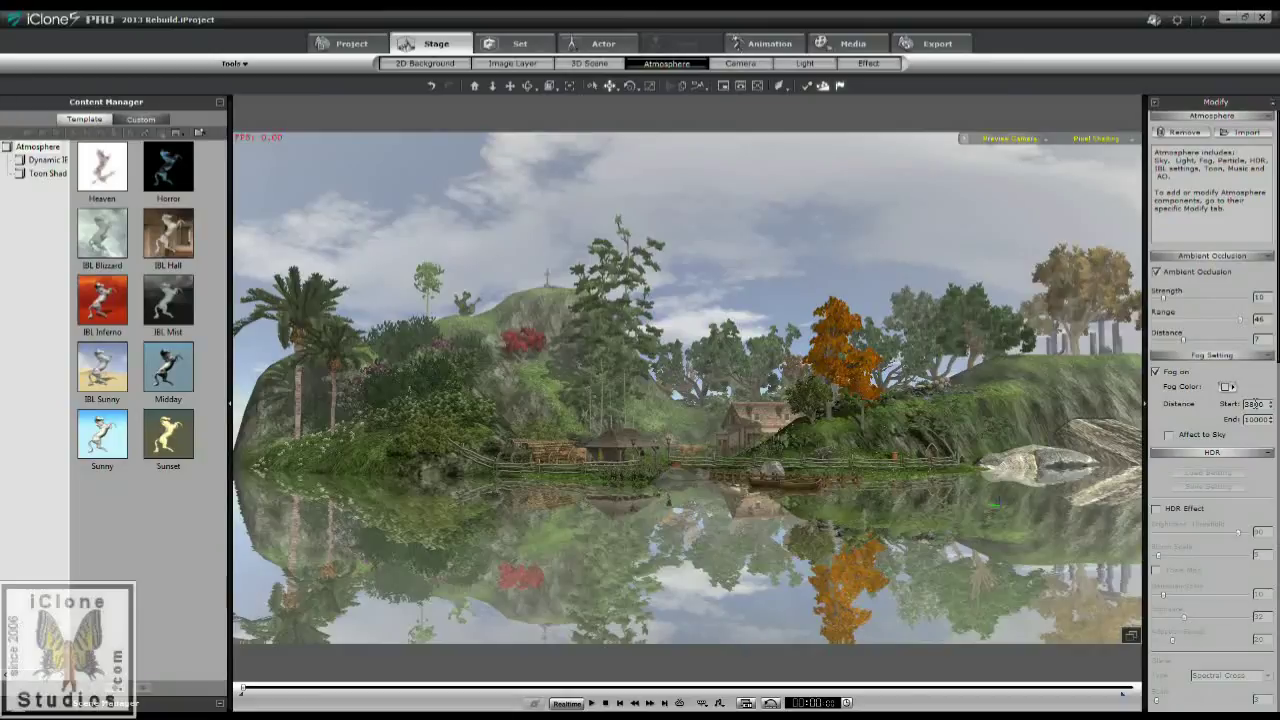
click(1257, 419)
text(12500)
key(Return)
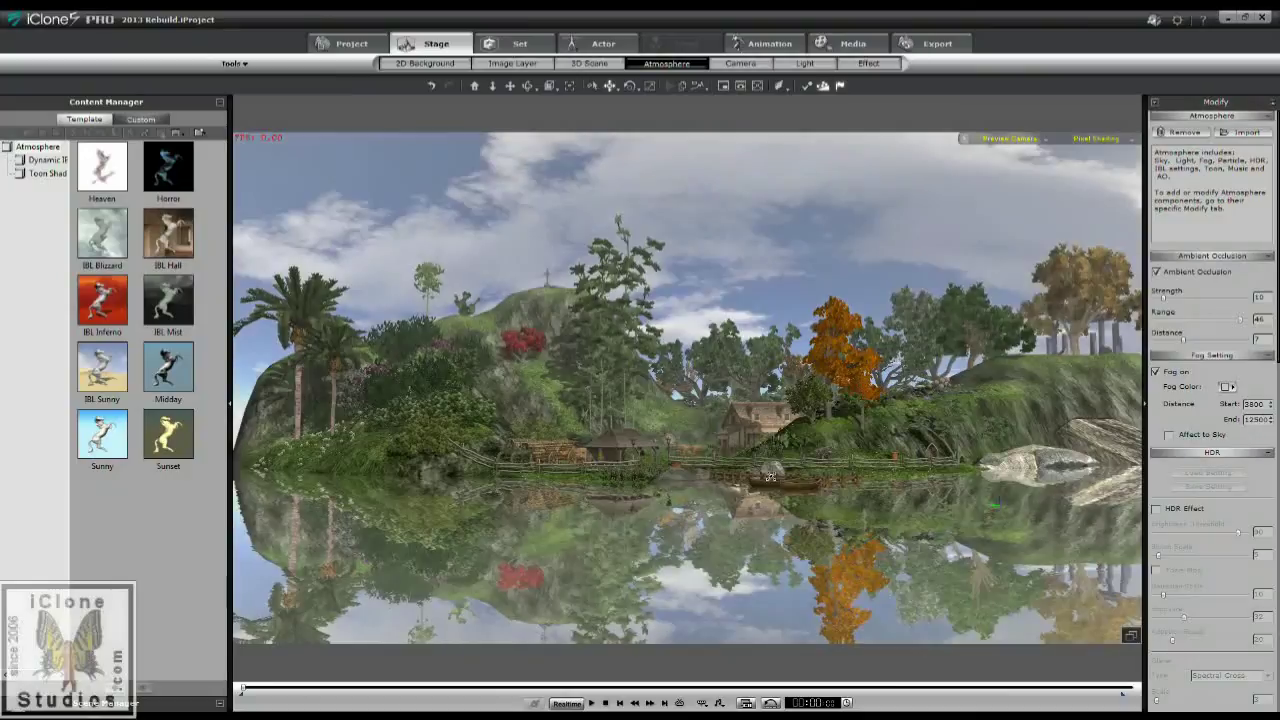
Compare the cottage, hills and sky with fog repeatedly turned off and on, leaving the fog on.
click(740, 437)
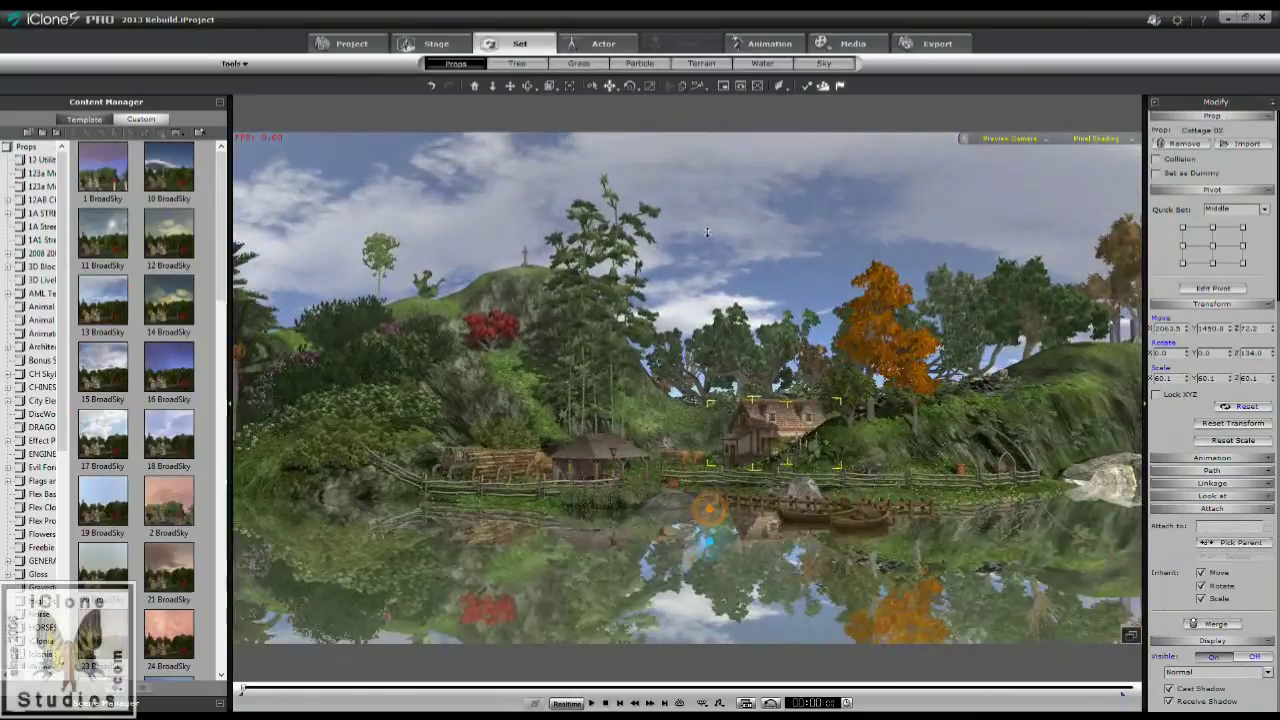
scroll(710, 515, up, 5)
scroll(762, 500, up, 2)
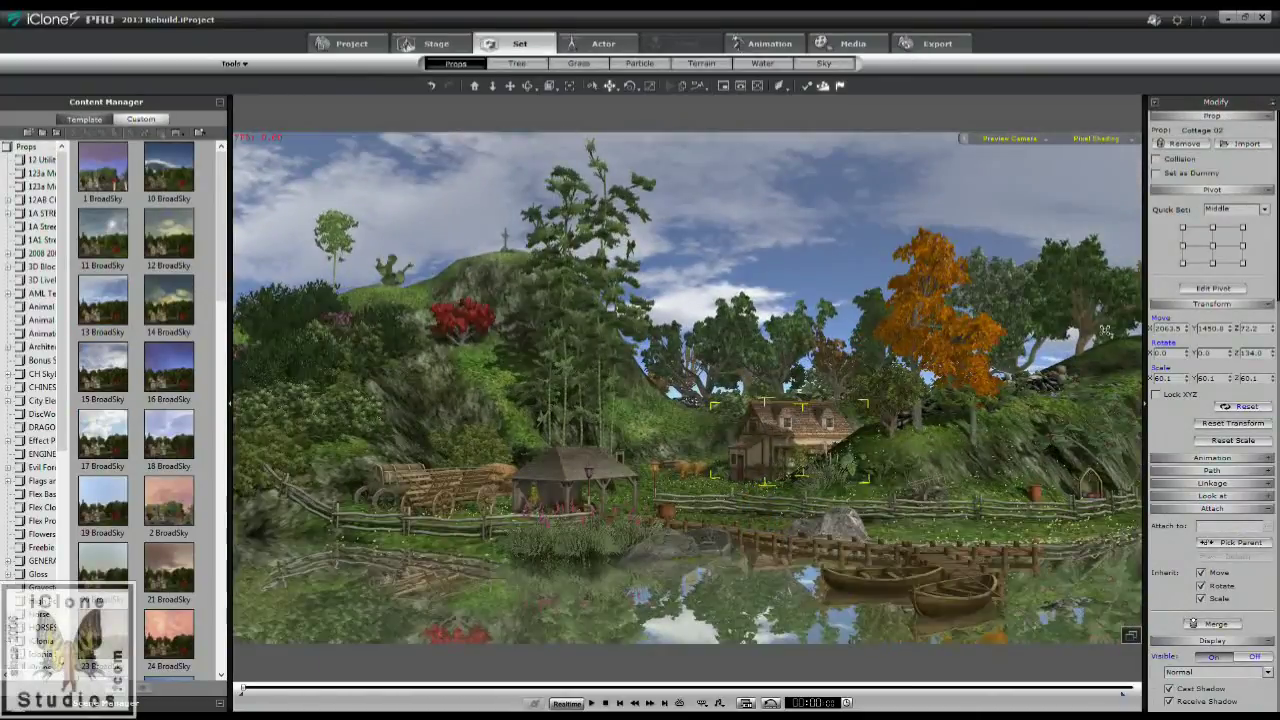
click(428, 43)
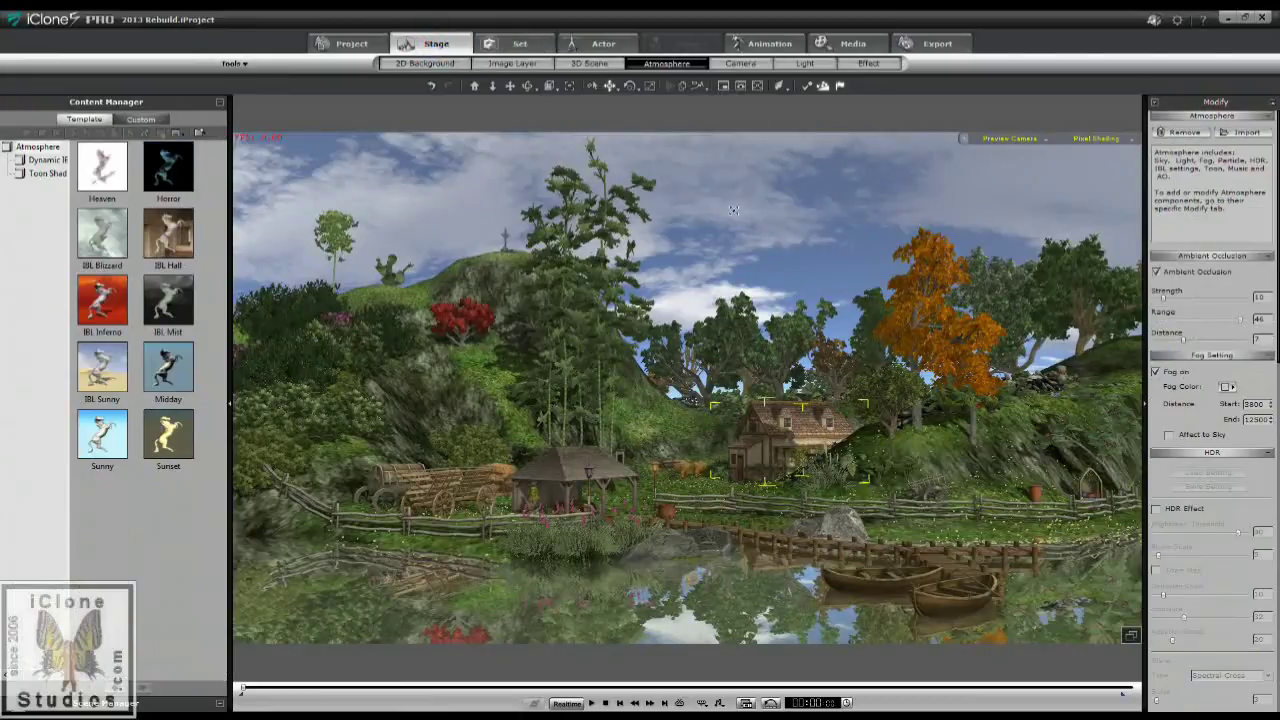
click(1156, 372)
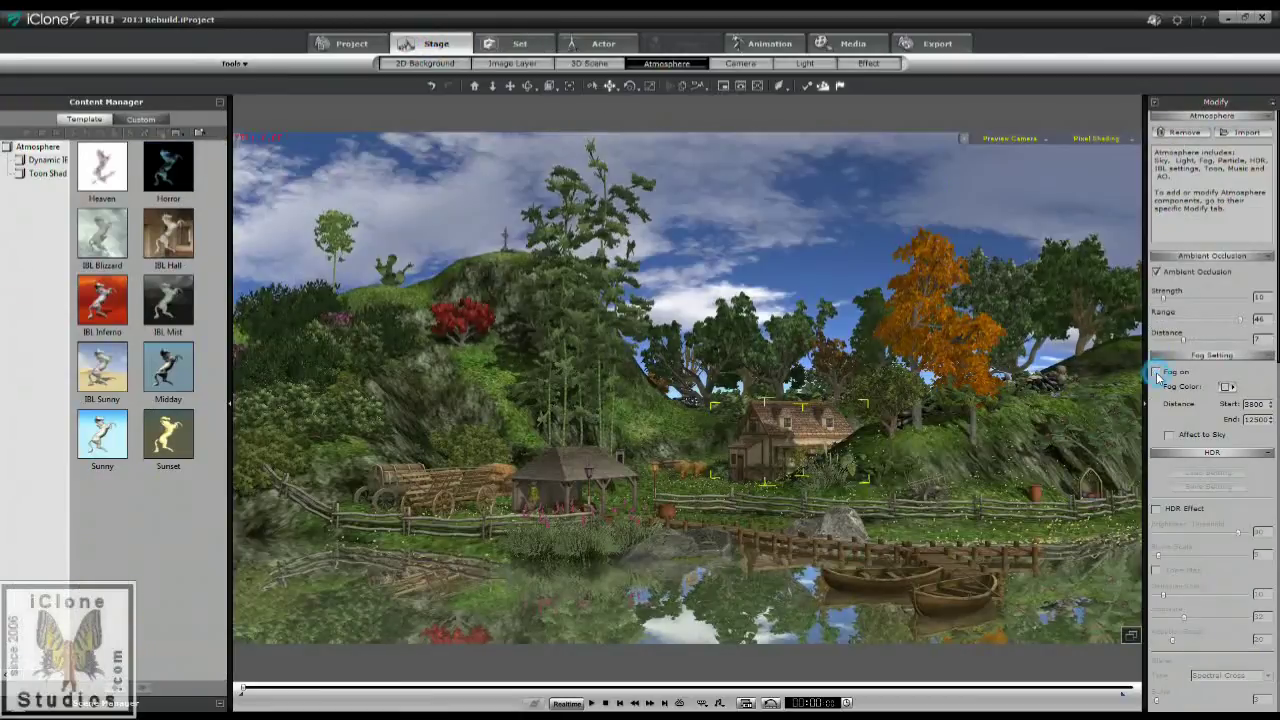
click(1156, 372)
click(1157, 372)
click(1156, 372)
click(1156, 372)
click(1156, 372)
click(1156, 372)
click(1156, 372)
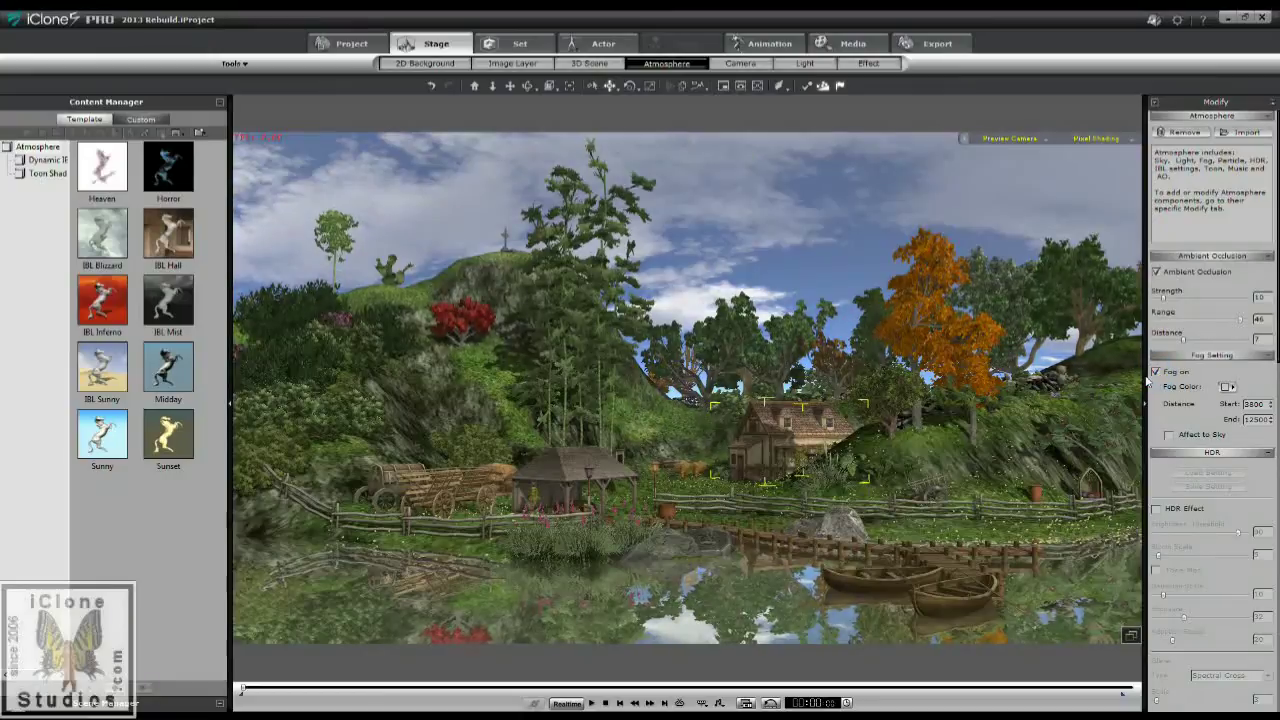
Set the fog start distance to 2000 and check the haze from the cottage yard and from across the water.
drag(750, 525, 789, 451)
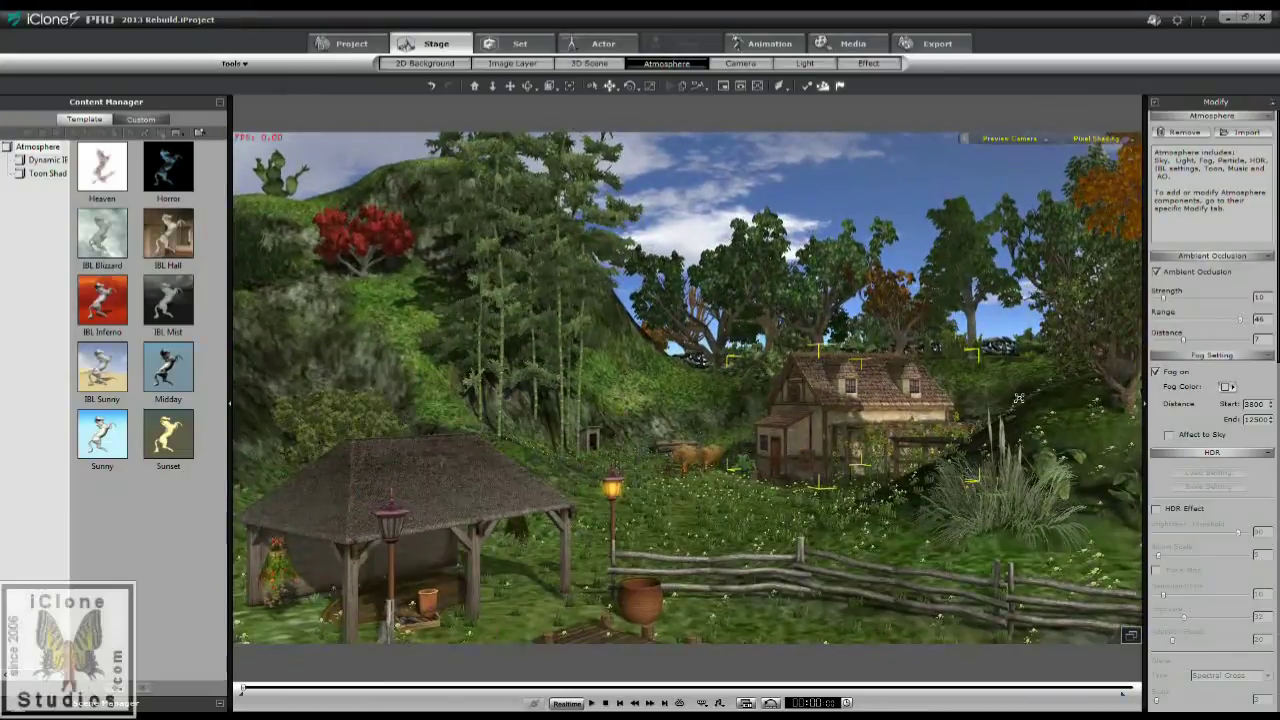
double_click(1255, 403)
key(Return)
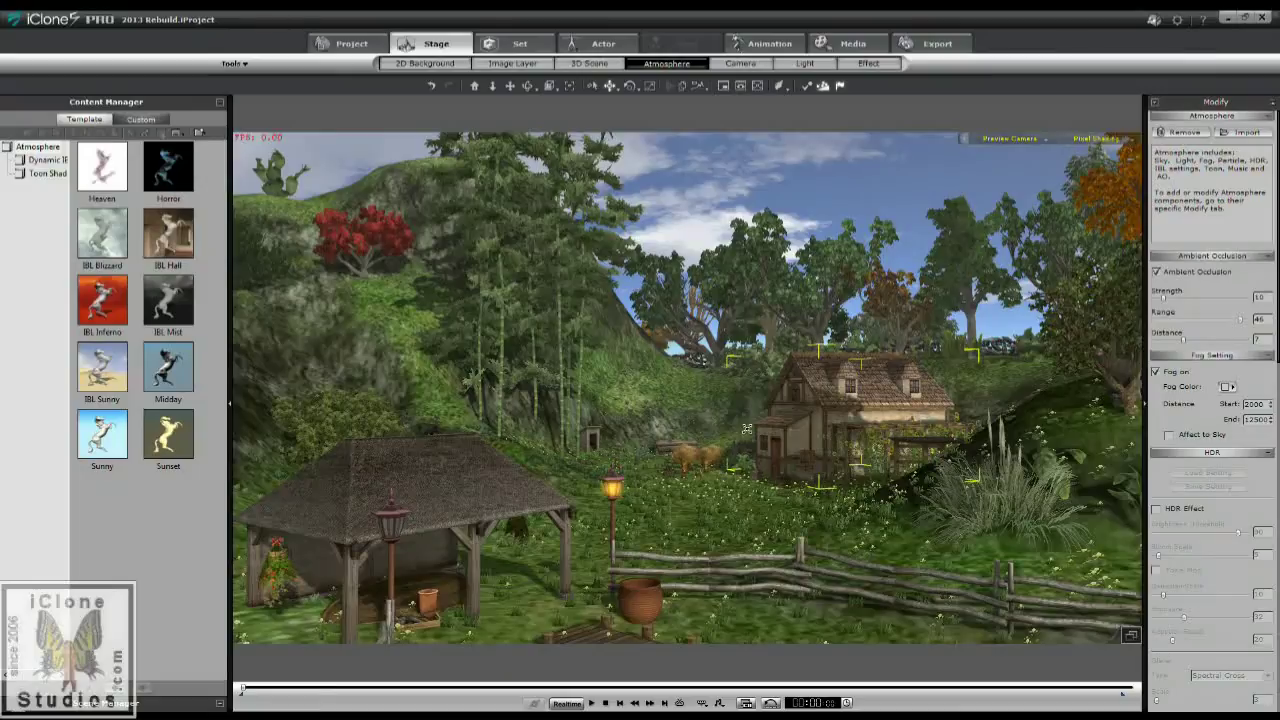
drag(718, 261, 712, 514)
drag(706, 290, 683, 358)
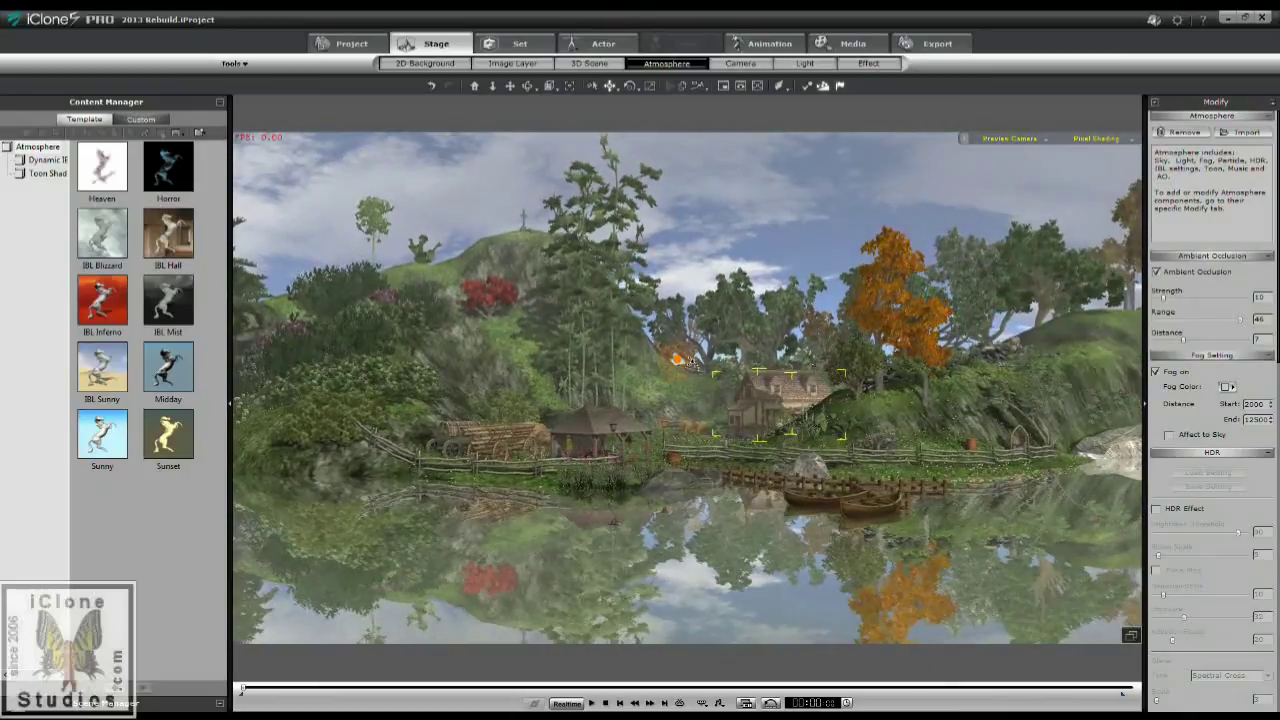
Try a fog start distance of 3500, and settle on 4000 for clearer foreground detail.
double_click(1257, 403)
text(3500)
key(Return)
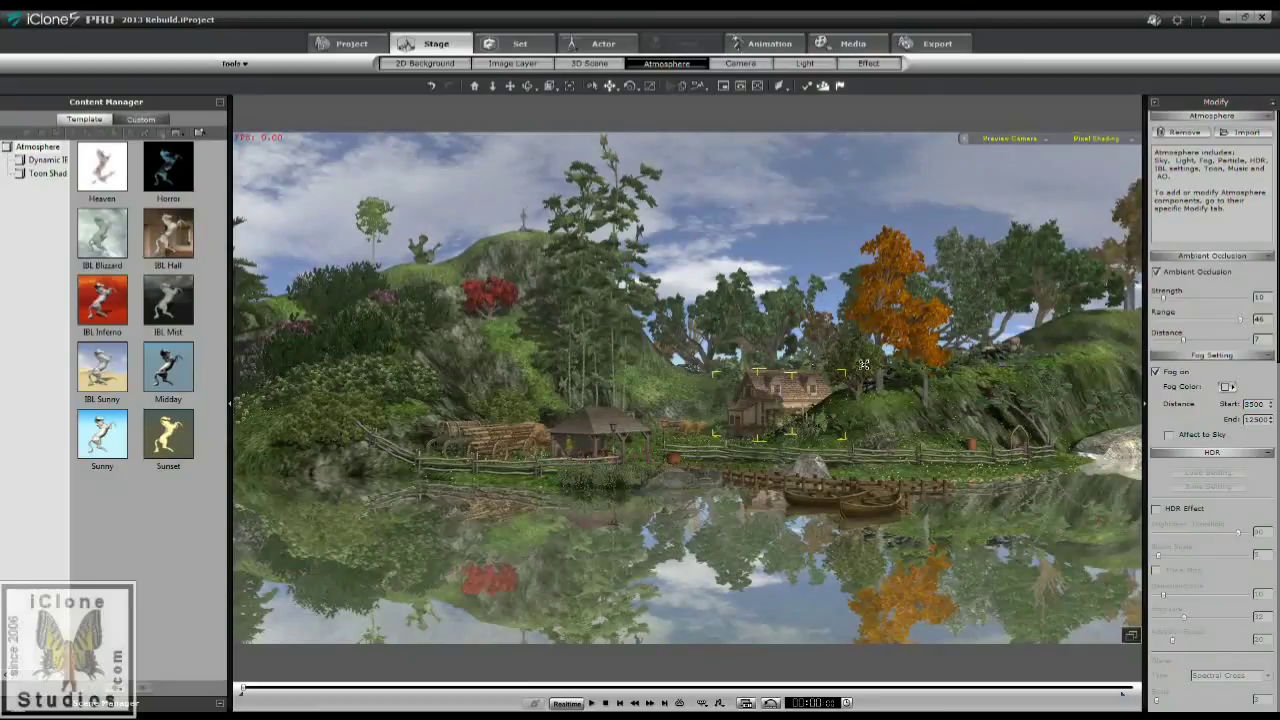
double_click(1253, 403)
text(4000)
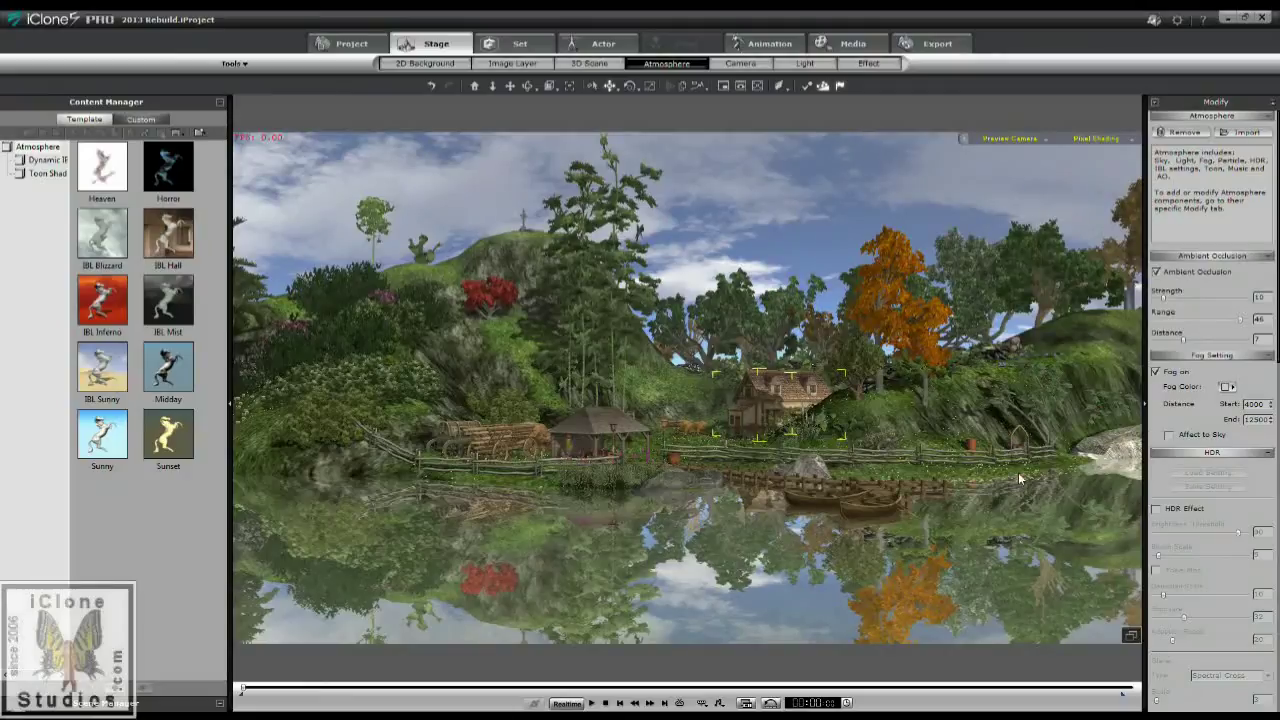
Change the fog color to a pale blue of about red 182, green 188, blue 211.
click(1232, 387)
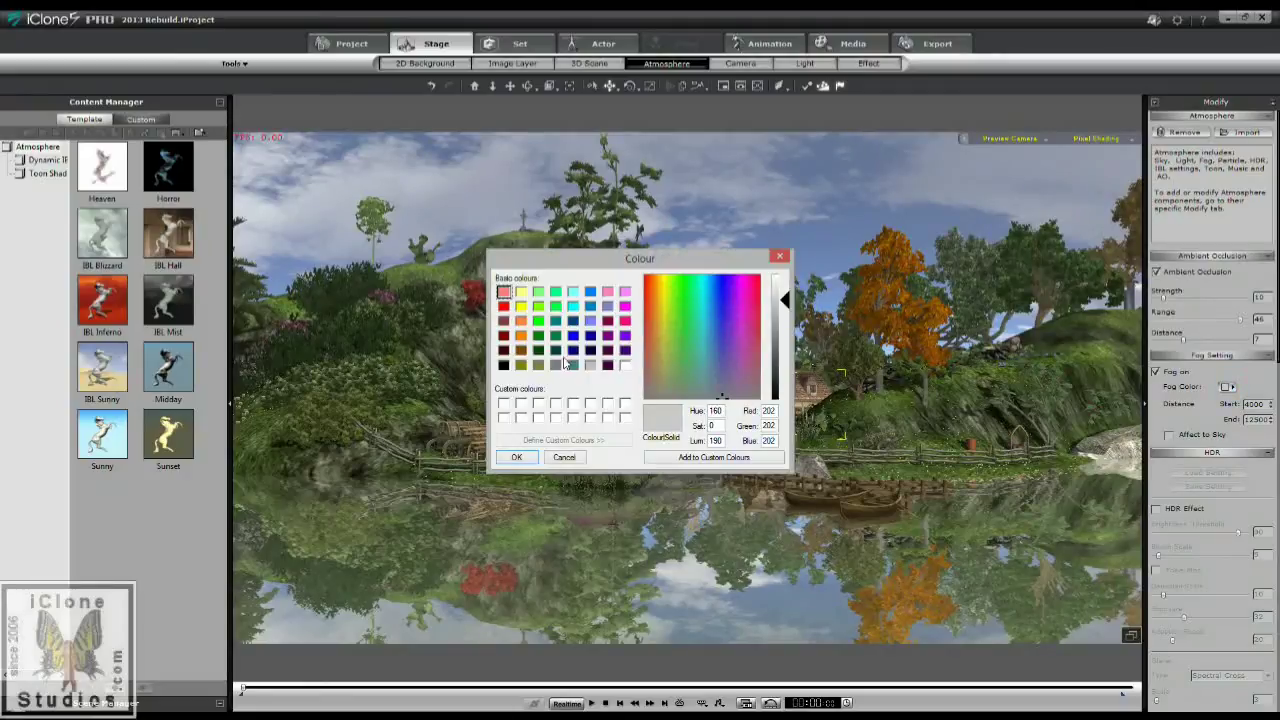
click(718, 367)
click(777, 303)
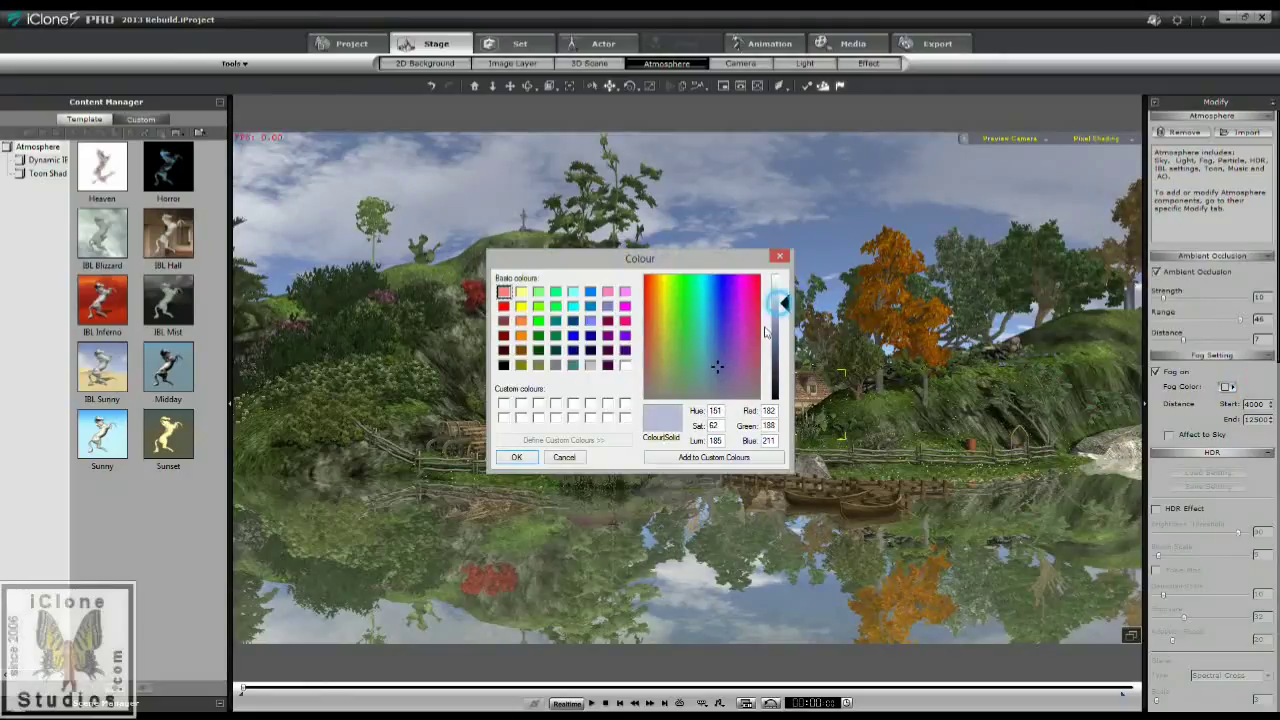
click(517, 457)
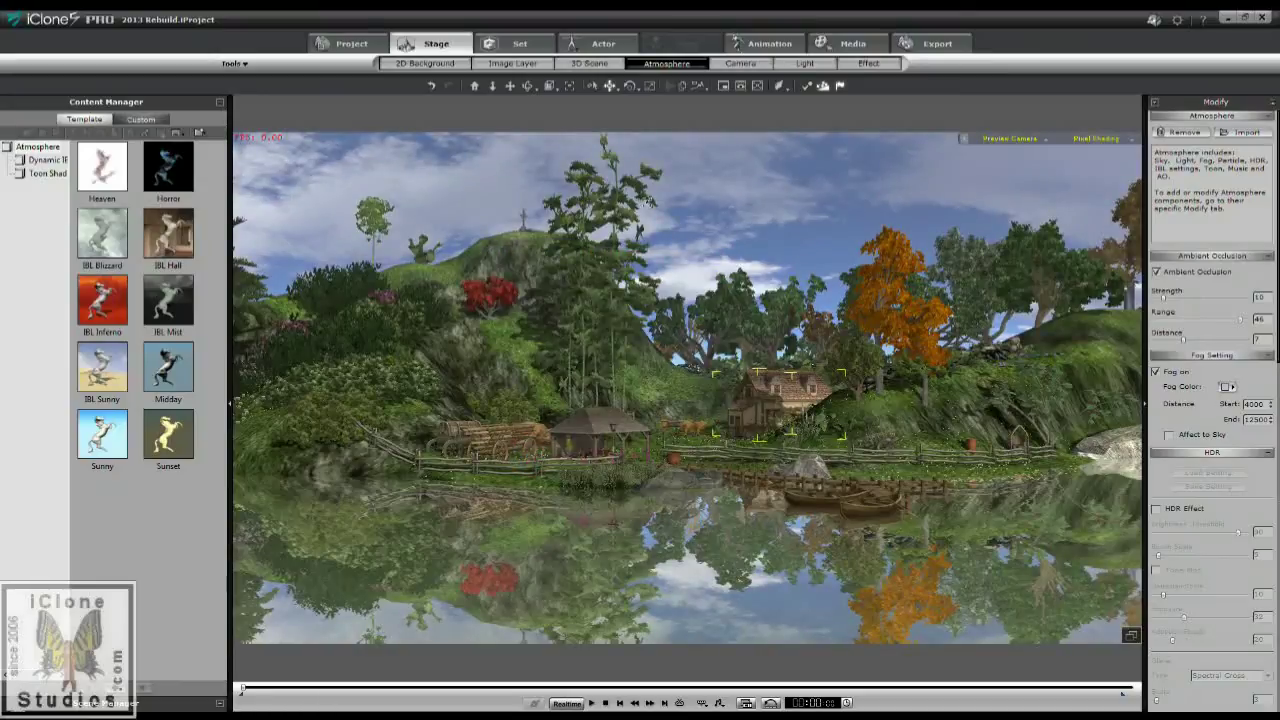
Set the scene's ambient light to a muted violet-blue of red 130, green 128, blue 164 and check the island.
click(805, 63)
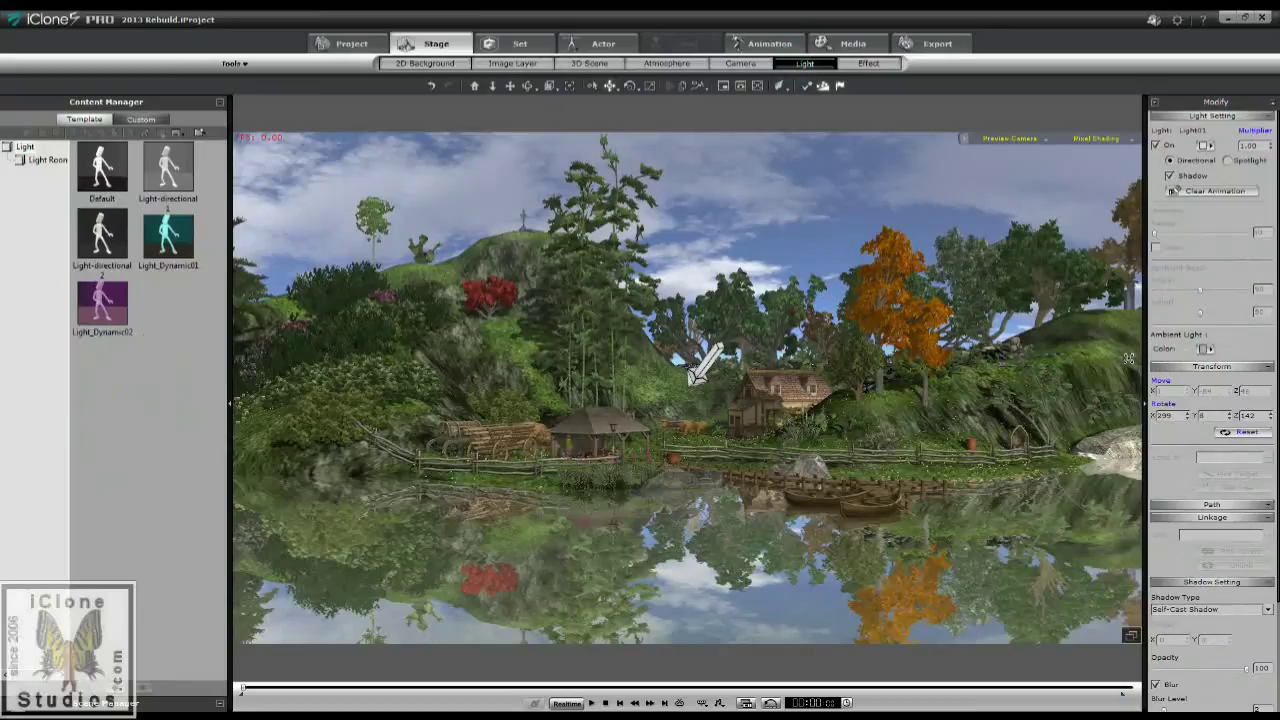
click(1206, 348)
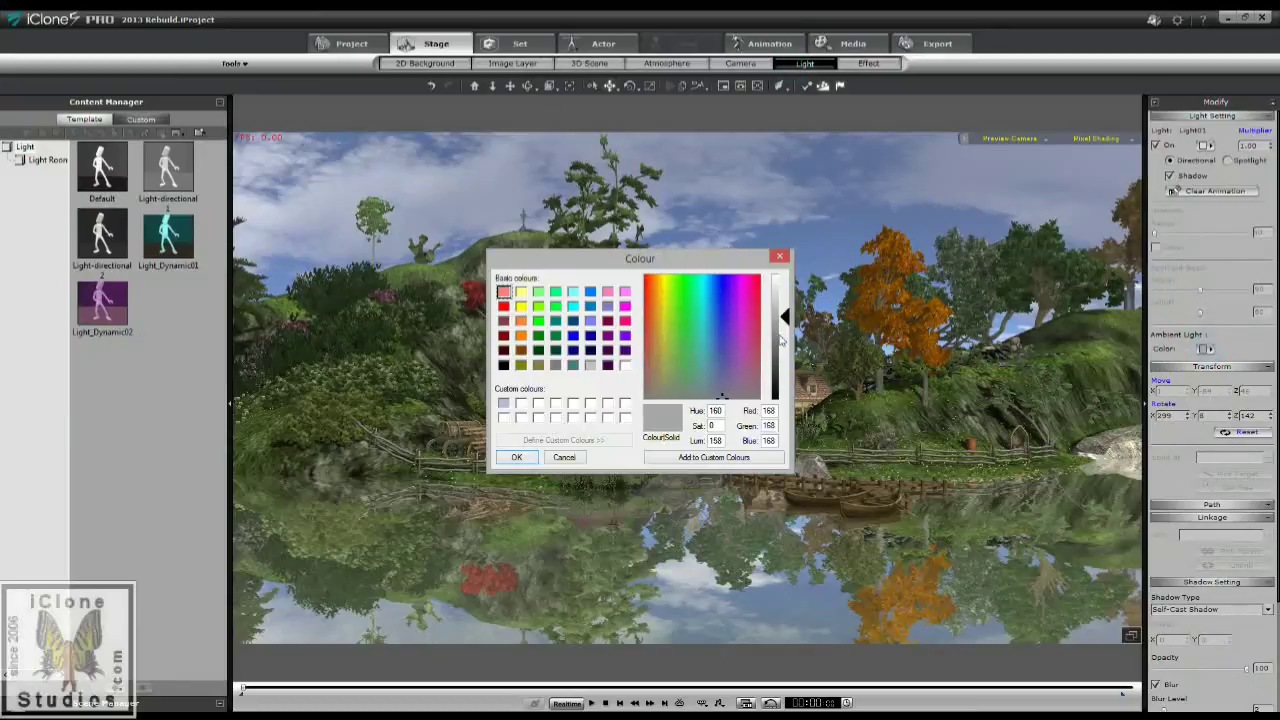
click(781, 328)
click(723, 379)
click(650, 453)
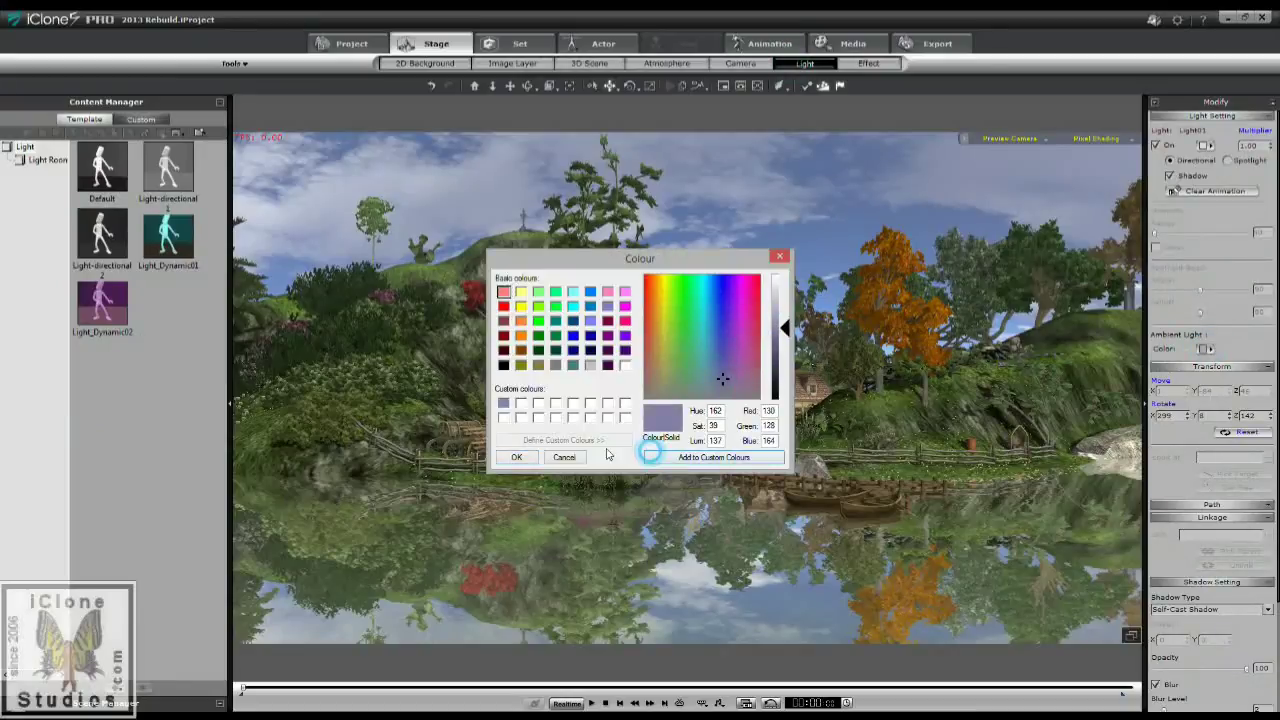
click(518, 458)
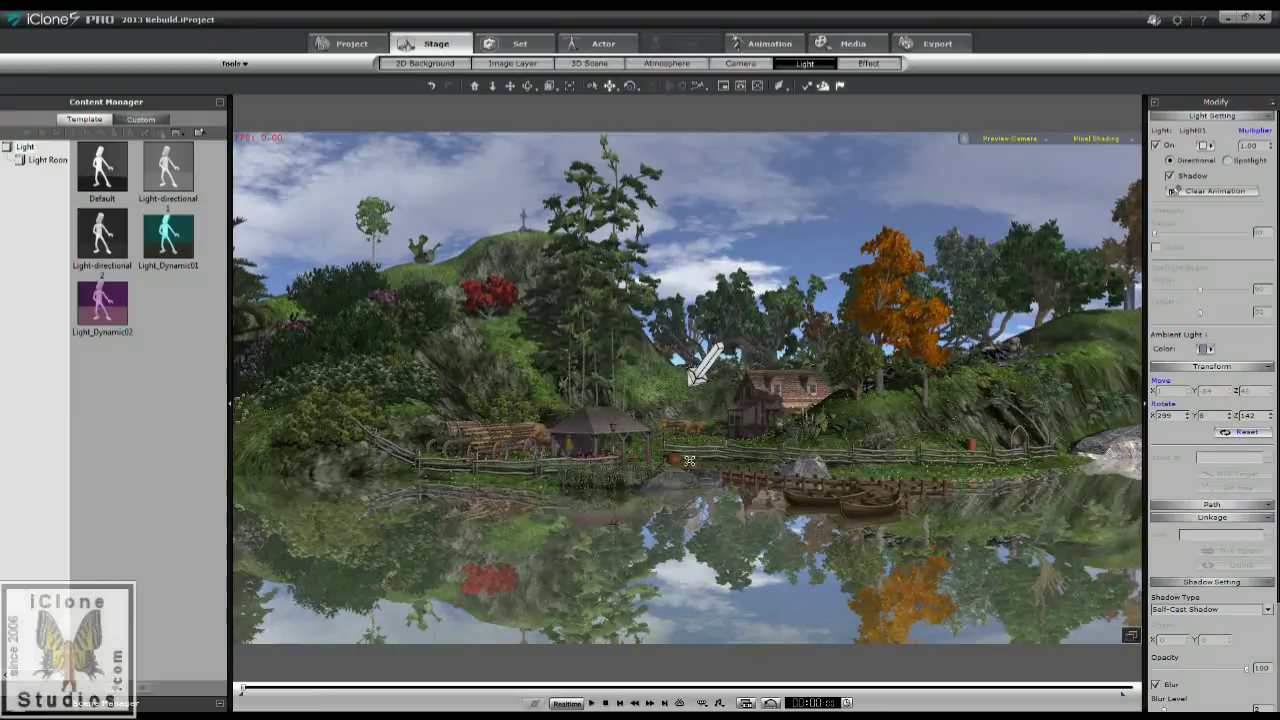
right_drag(720, 443, 727, 470)
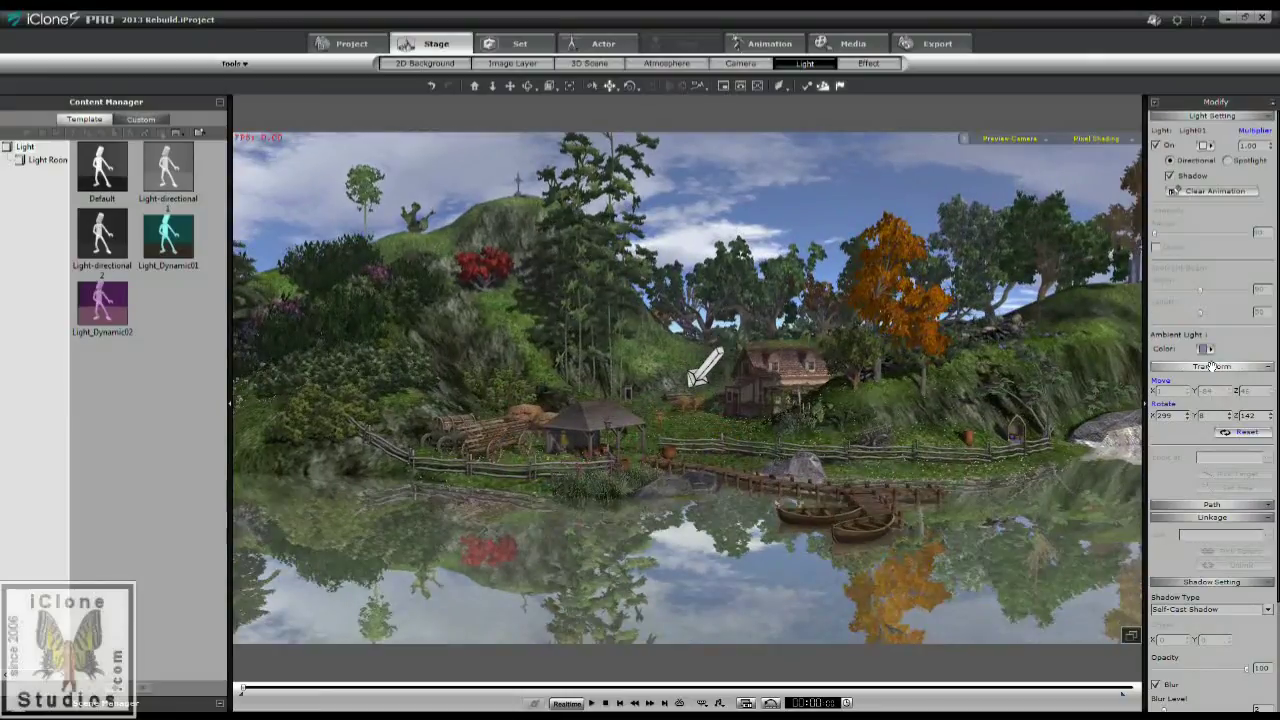
Change the ambient light to a muted warm yellow and check the cottage and hills from a slightly different angle.
click(1208, 349)
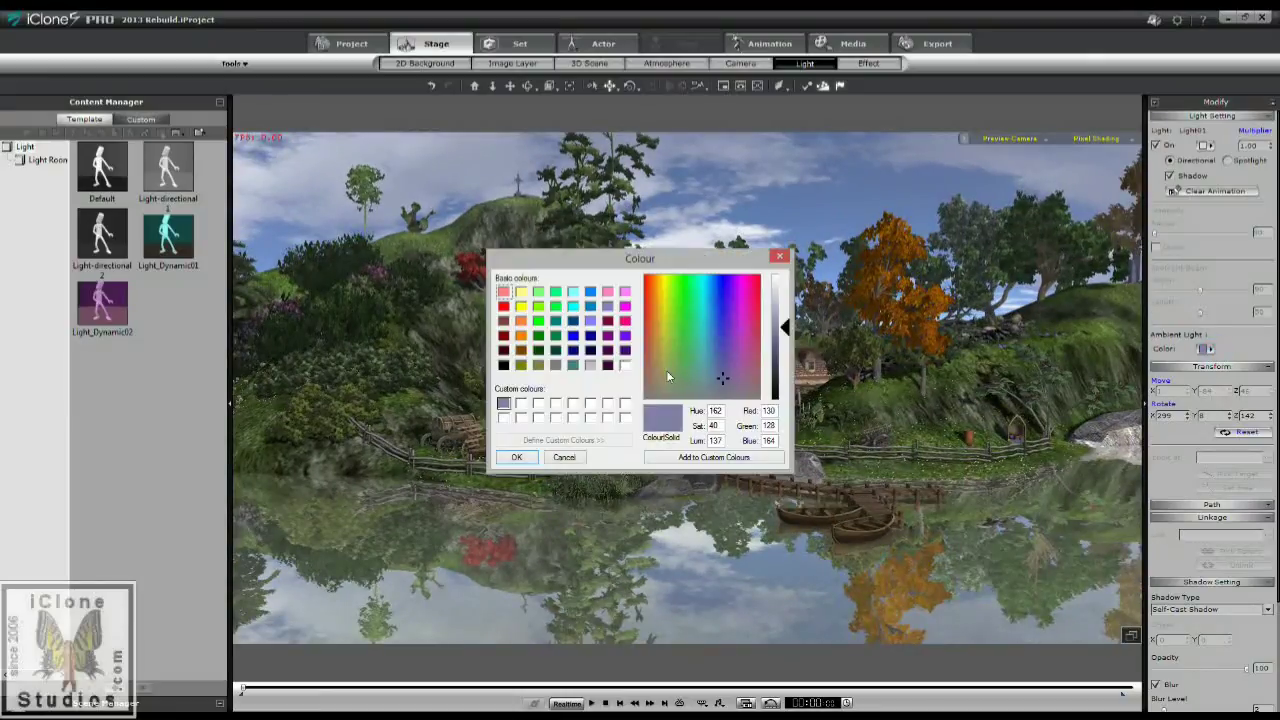
click(666, 372)
click(669, 455)
click(520, 457)
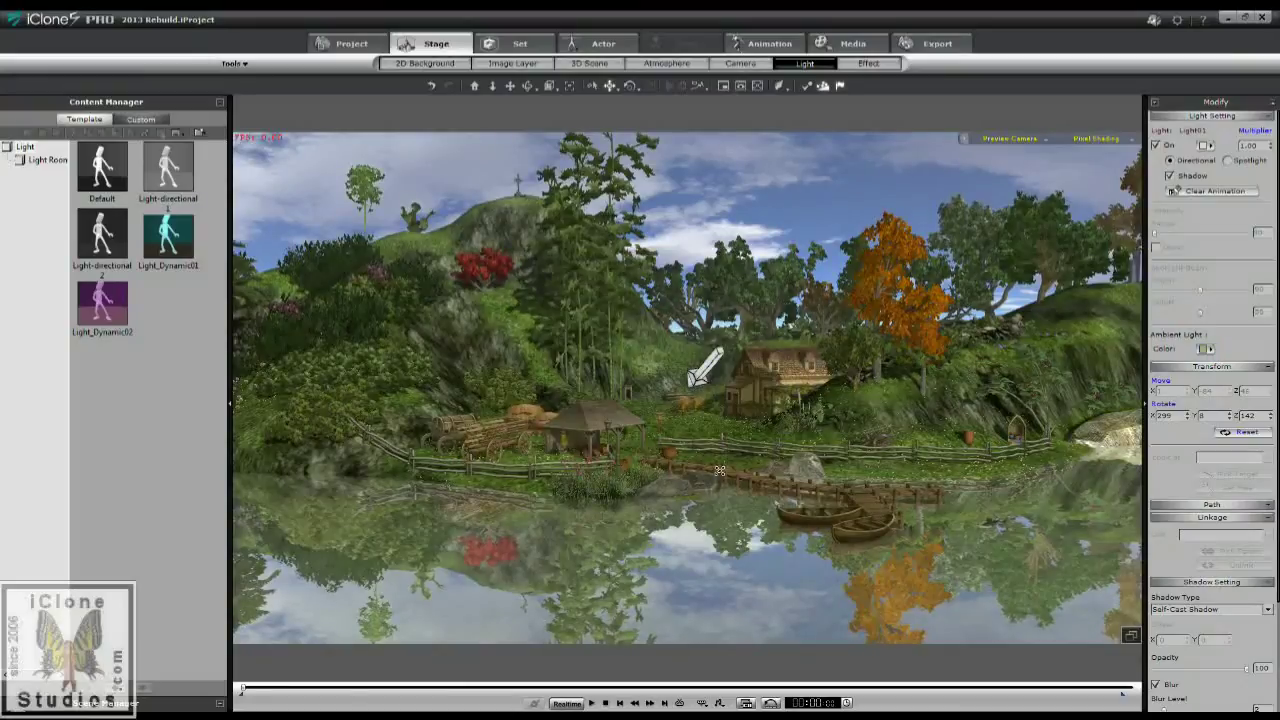
right_drag(731, 322, 719, 394)
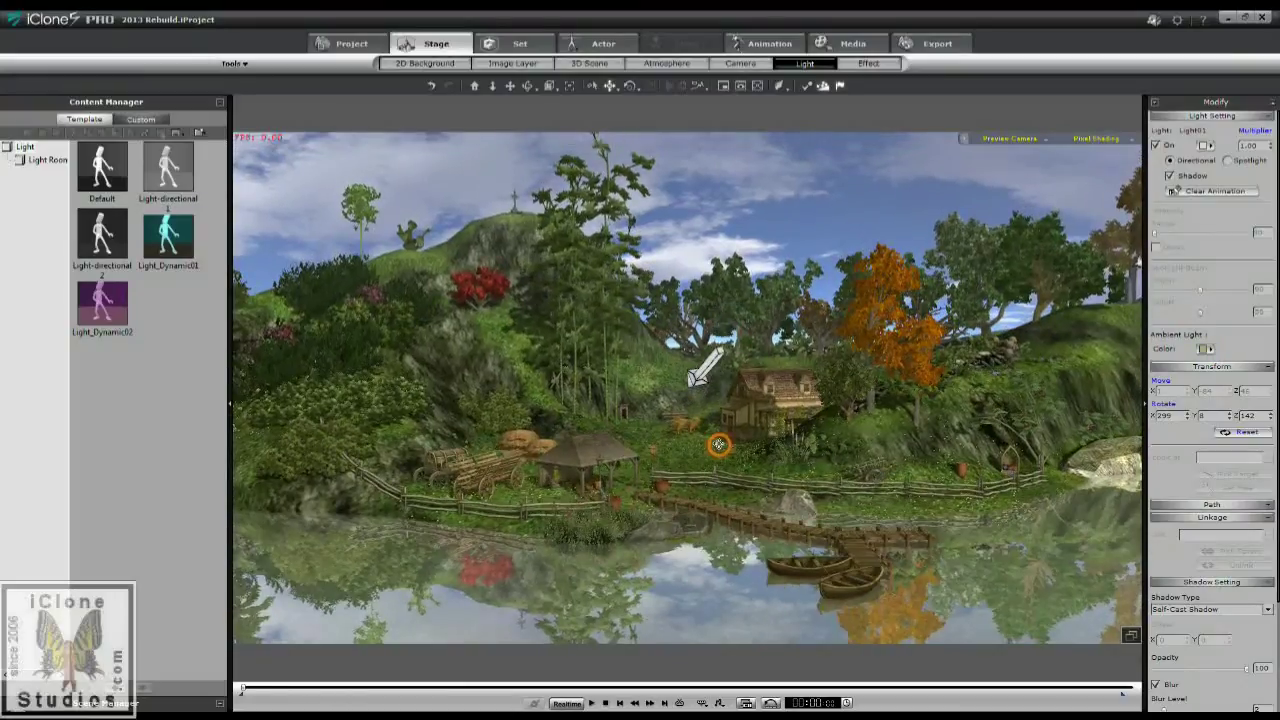
drag(719, 446, 725, 421)
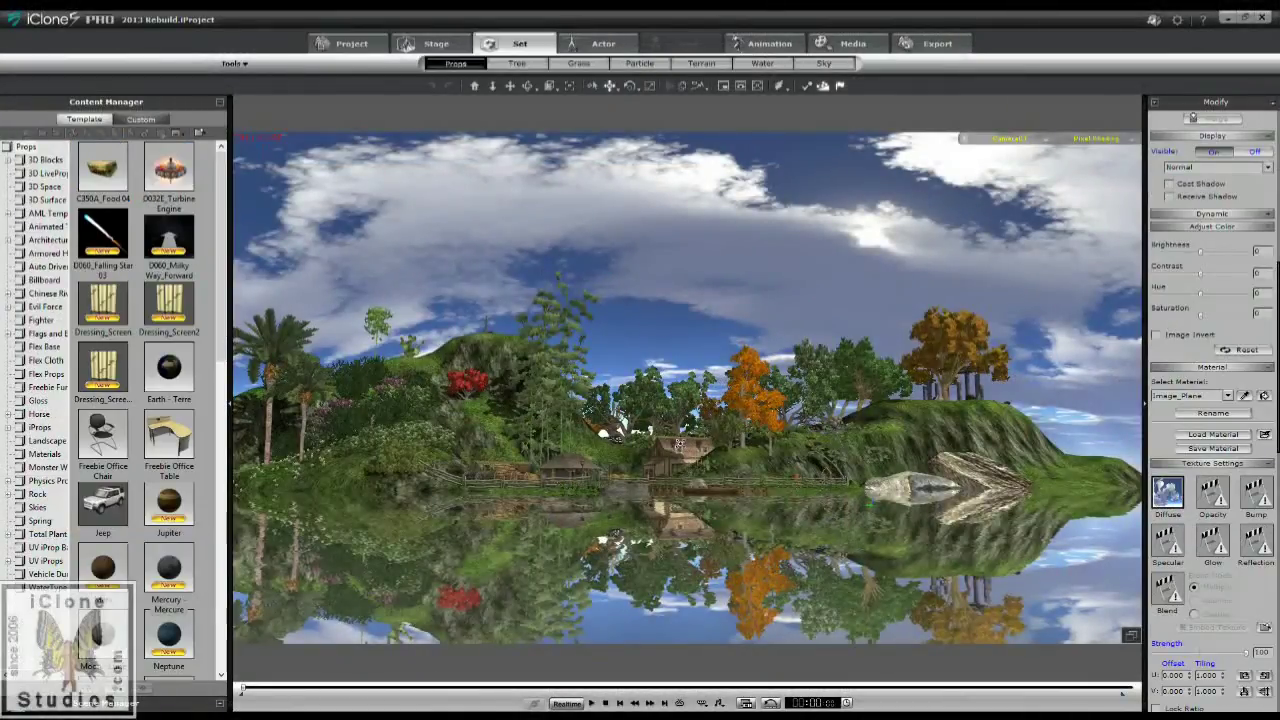
In PaintShop Pro, use the Clone Brush to cover the bright sun spot in the sky diffuse texture with grey cloud.
drag(959, 231, 802, 231)
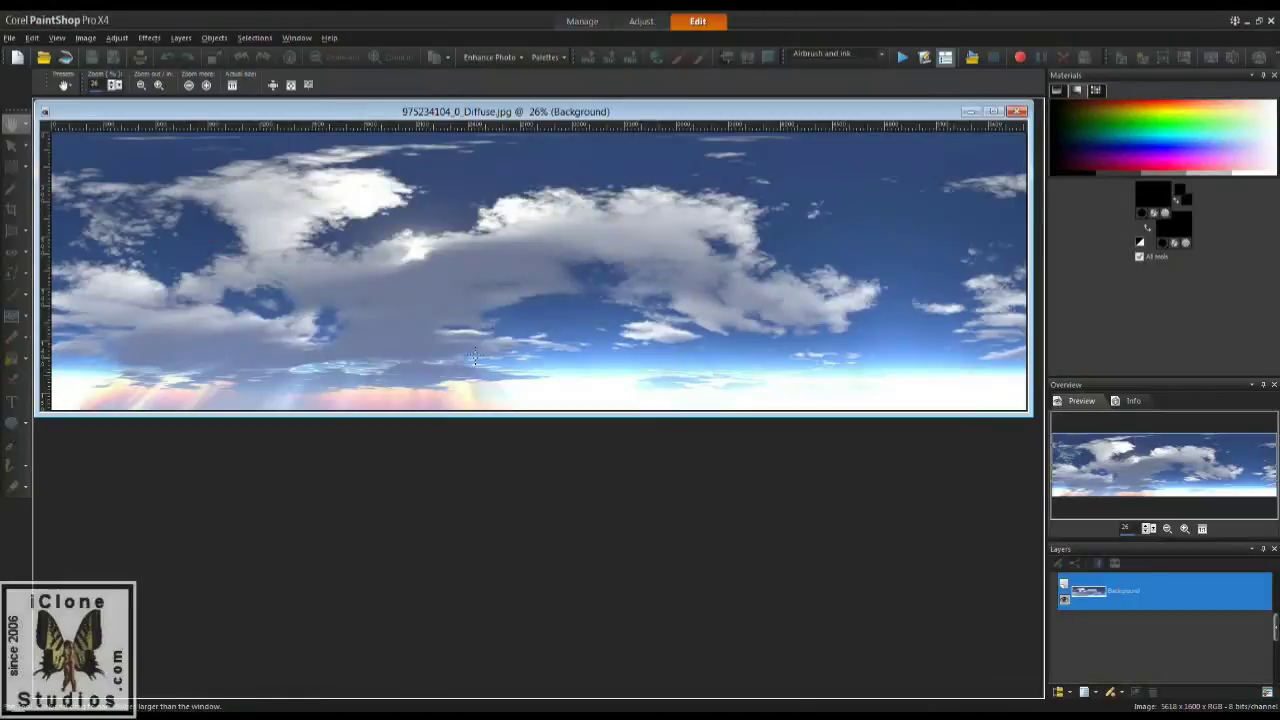
key(ctrl+alt+n)
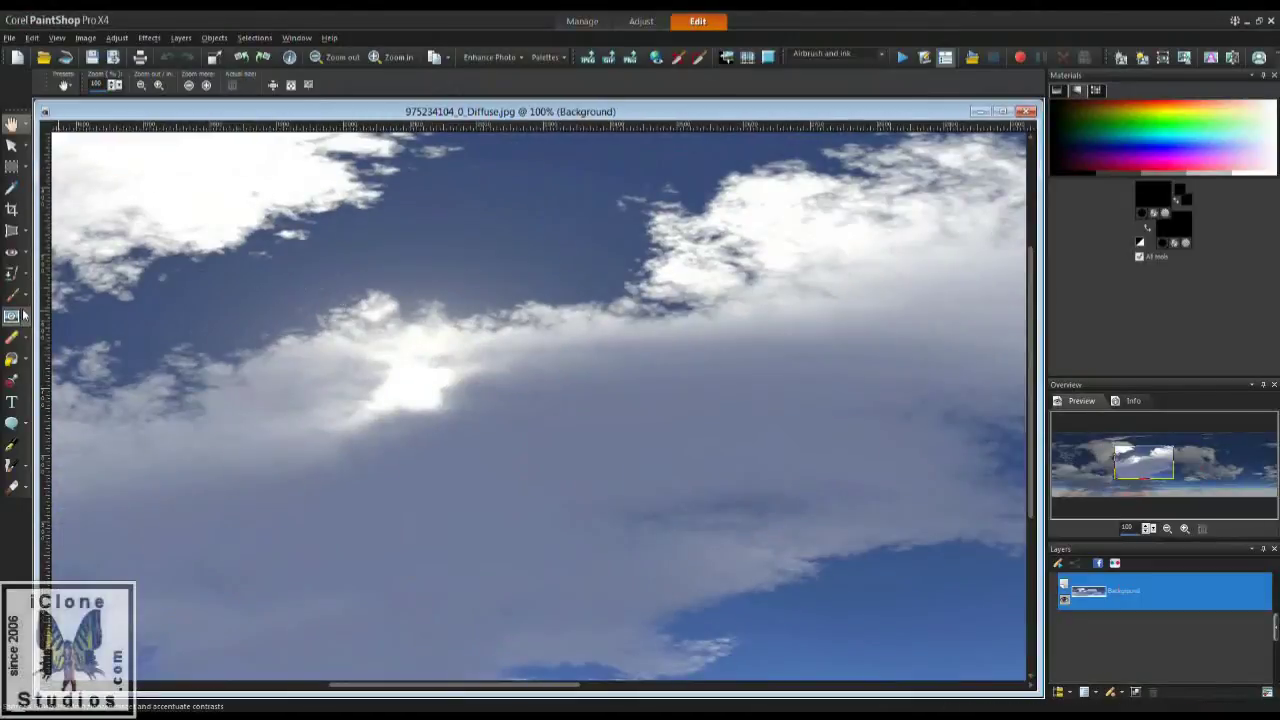
key(c)
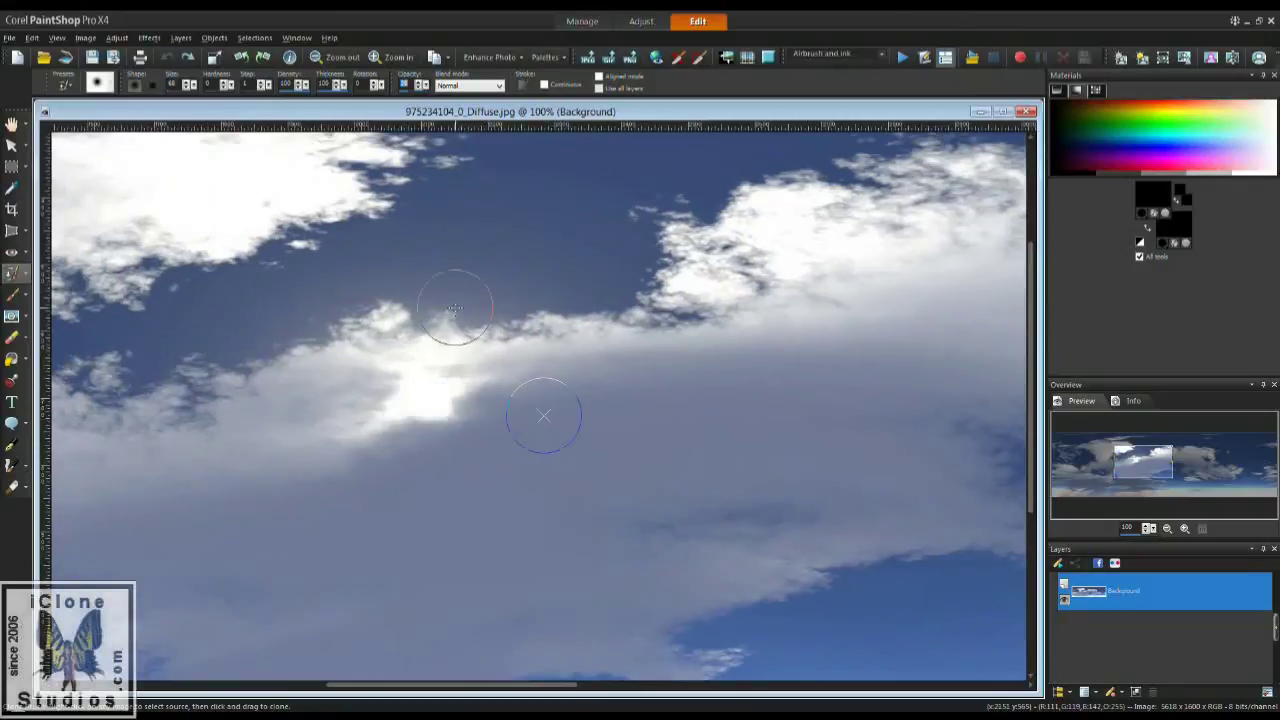
mouse_move(543, 414)
mouse_down()
mouse_move(450, 398)
mouse_move(496, 378)
mouse_move(423, 402)
mouse_up()
drag(425, 87, 408, 93)
click(405, 407)
drag(406, 407, 523, 373)
Blend the cloned cloud area with further strokes, and return to iClone with the edited sky texture on the image plane.
scroll(450, 450, down, 3)
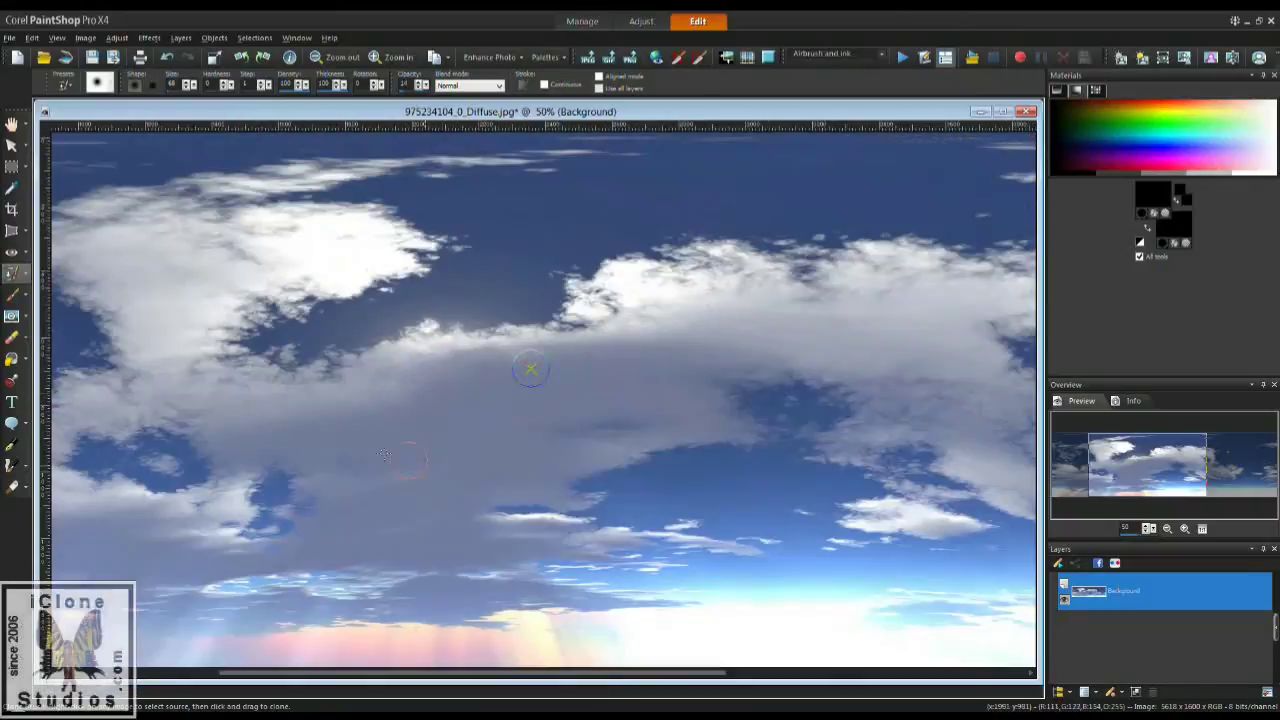
drag(409, 356, 443, 355)
drag(498, 389, 438, 399)
scroll(306, 380, up, 3)
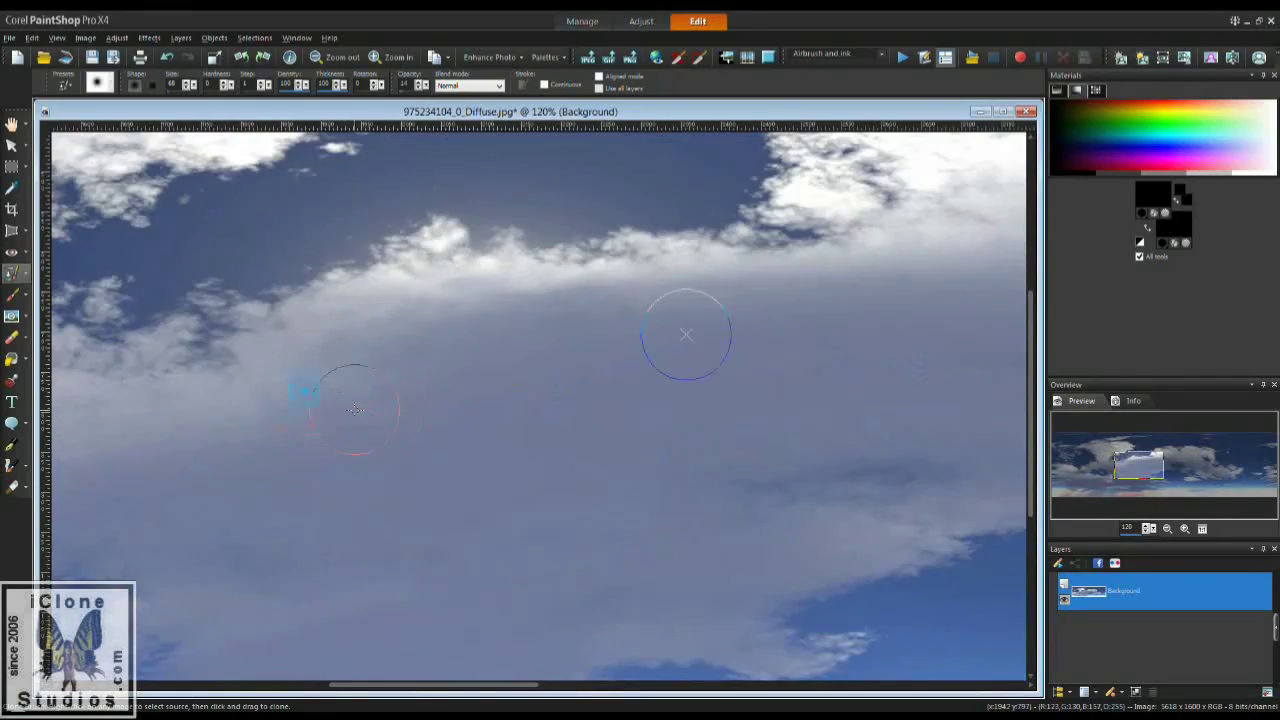
scroll(417, 343, down, 3)
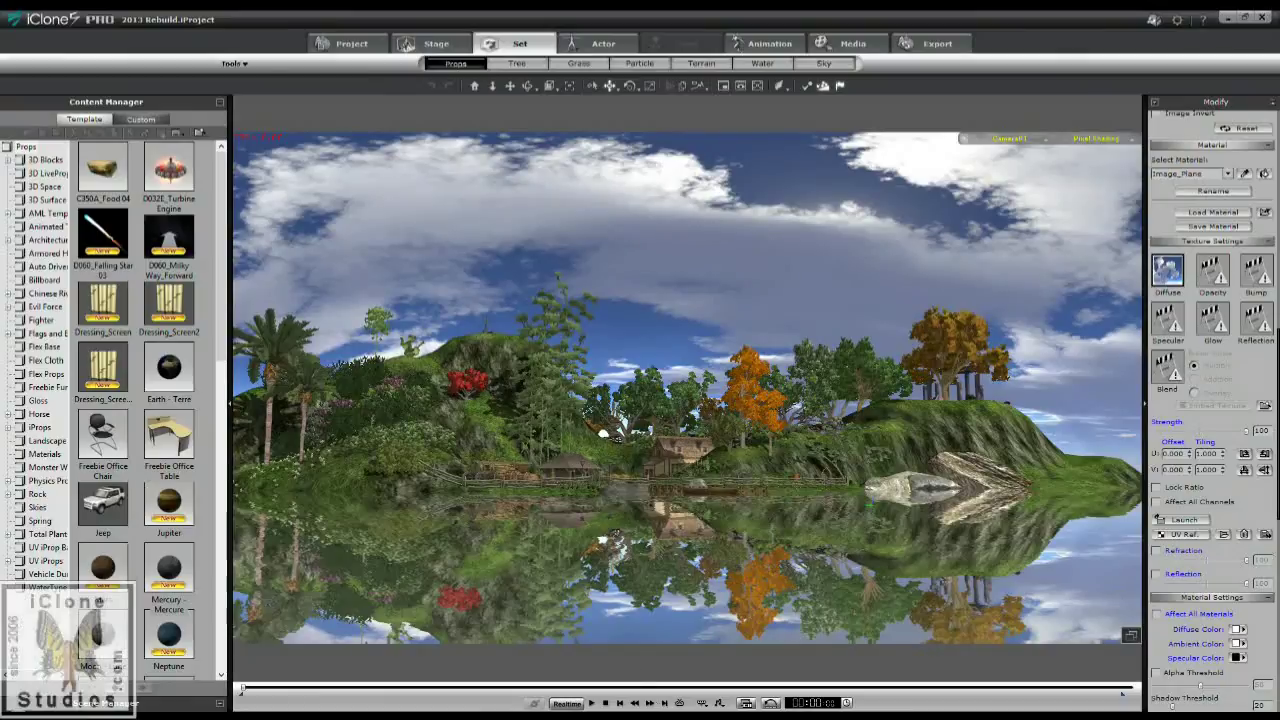
right_click(674, 717)
click(664, 692)
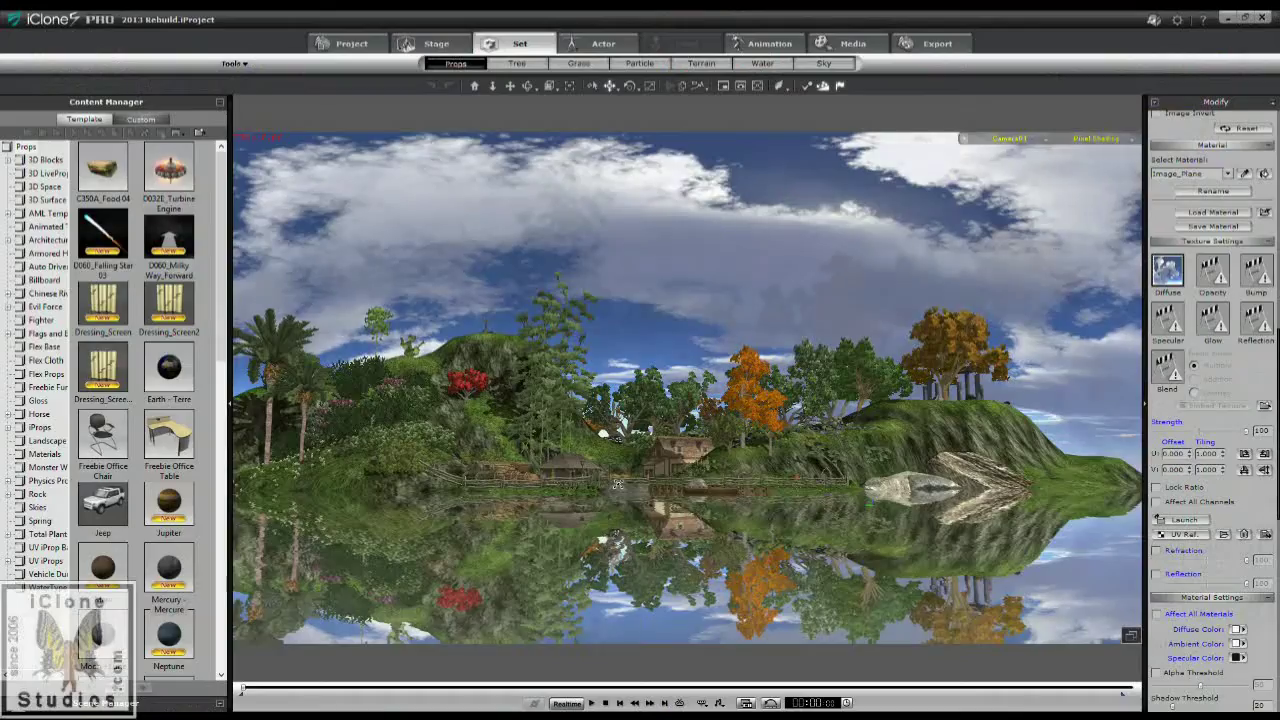